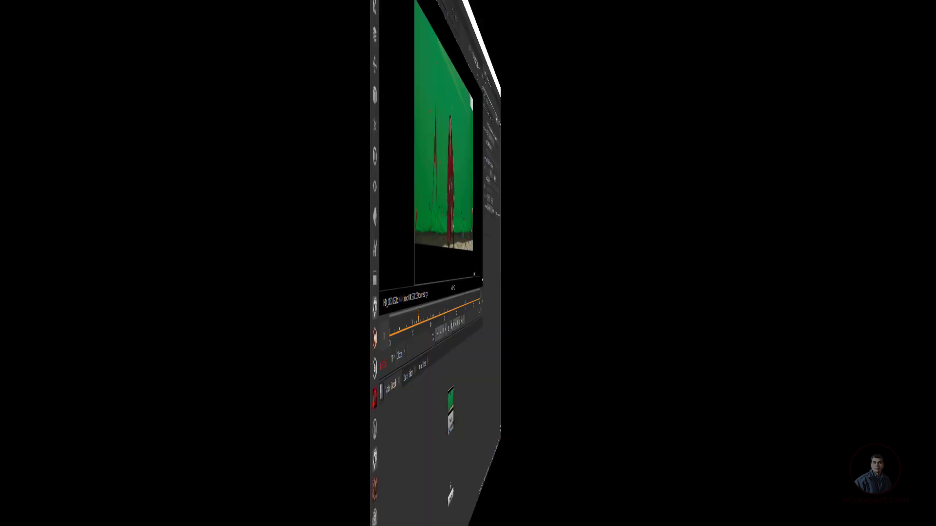
Play and scrub through the green-screen shot, examining the red tracking markers on the backdrop and the actress moving in front of them
left_click(332, 317)
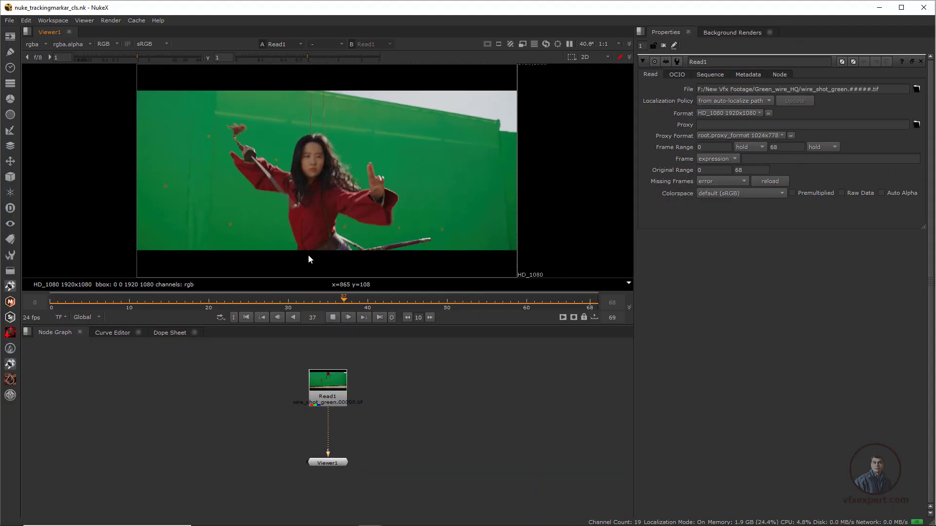
left_click(332, 317)
scroll(212, 182, "up", 2)
left_click(233, 299)
left_click_drag(233, 299, 137, 299)
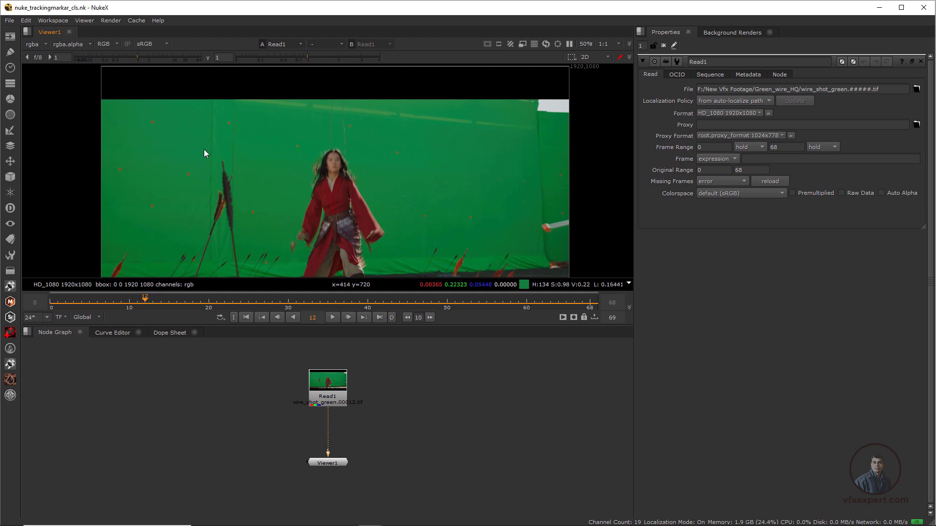
scroll(163, 191, "up", 2)
scroll(186, 199, "down", 2)
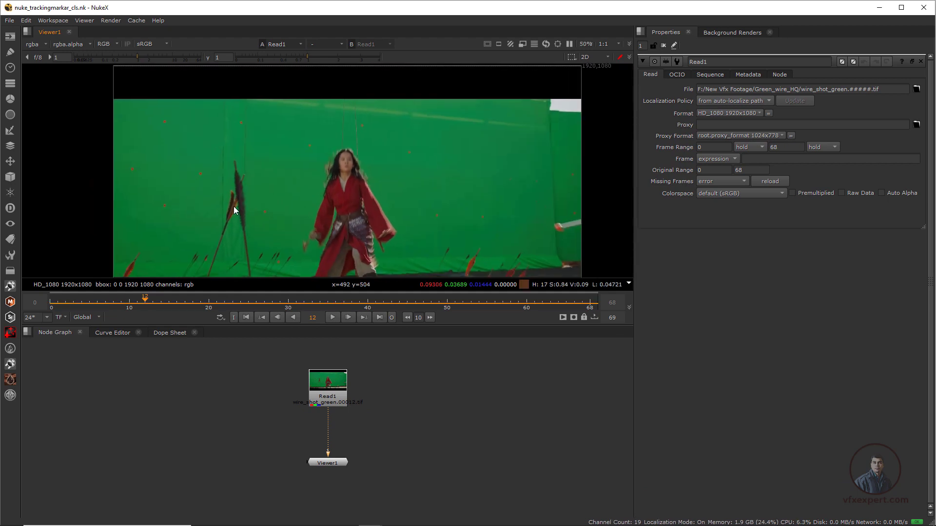
middle_click_drag(234, 207, 251, 202)
left_click_drag(135, 98, 164, 134)
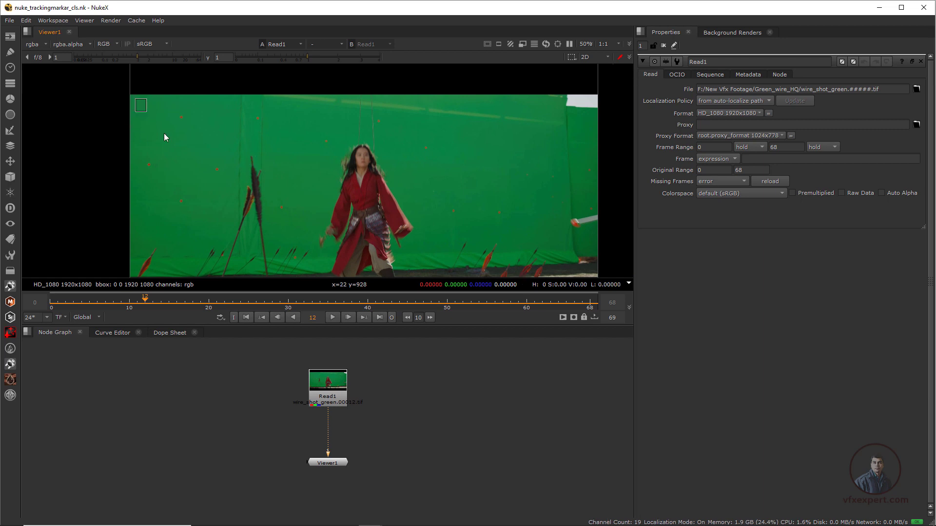
left_click(152, 110, "ctrl")
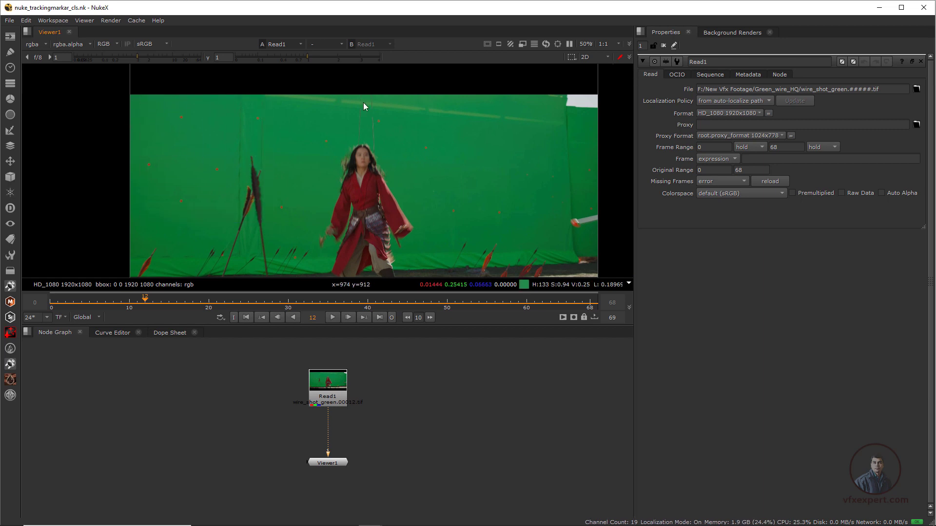
left_click_drag(311, 112, 435, 235)
Return to the shot's first frame and add a Tracker node between Read1 and the viewer
left_click(246, 317)
scroll(201, 165, "up", 3)
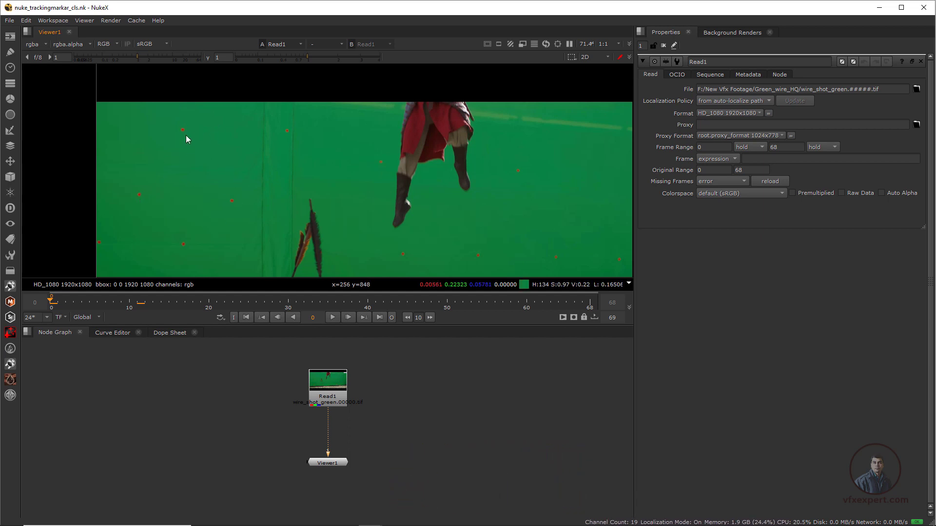
left_click_drag(334, 385, 335, 382)
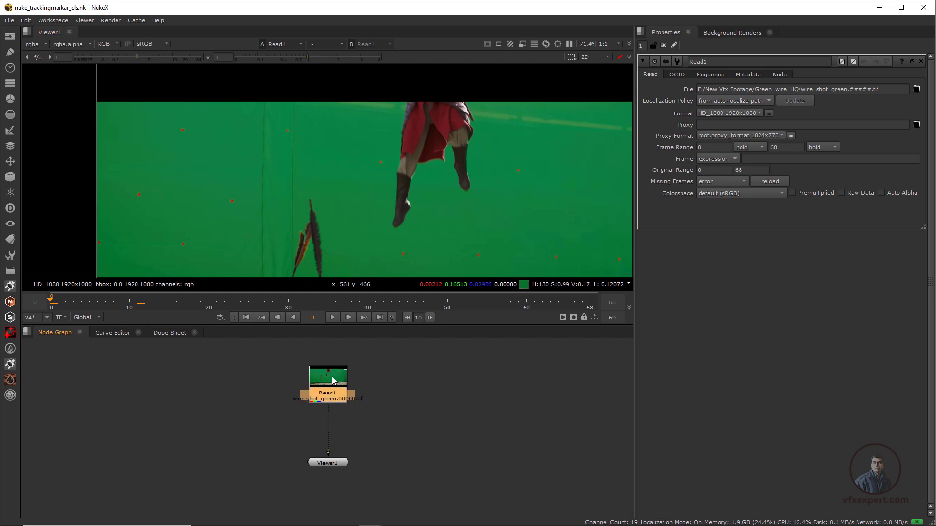
key("Tab")
type("rea")
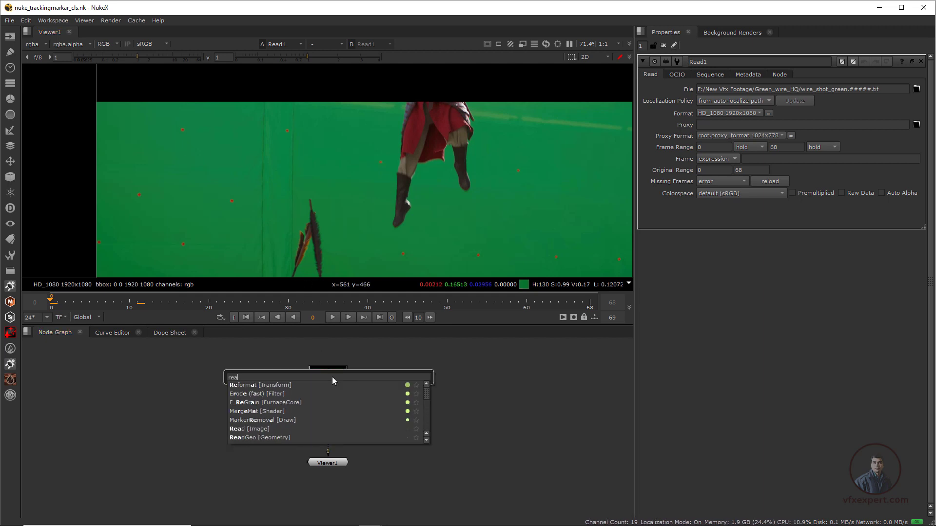
key("BackSpace")
key("BackSpace")
key("BackSpace")
type("trac")
left_click(269, 384)
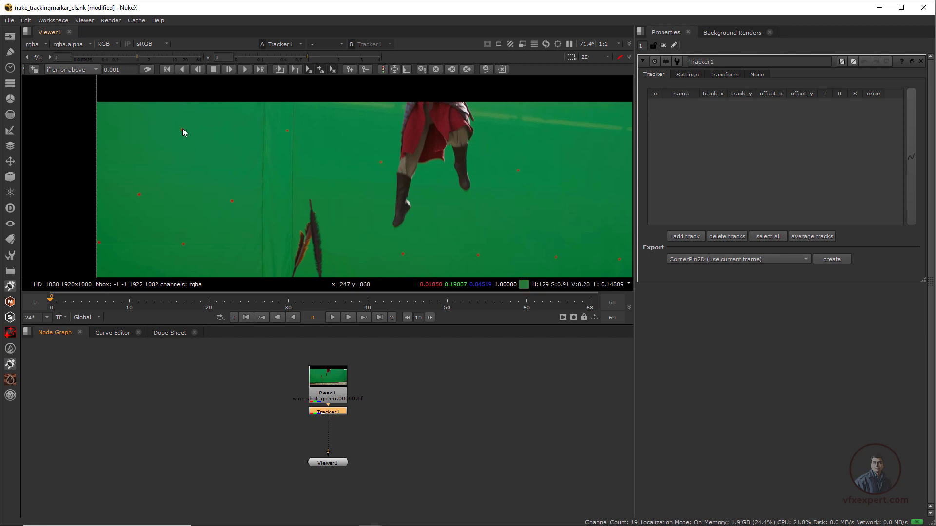
Add a track on the upper-left red marker, centre it on the dot and shrink its pattern and search boxes
left_click(34, 69)
left_click(183, 130, "ctrl+alt")
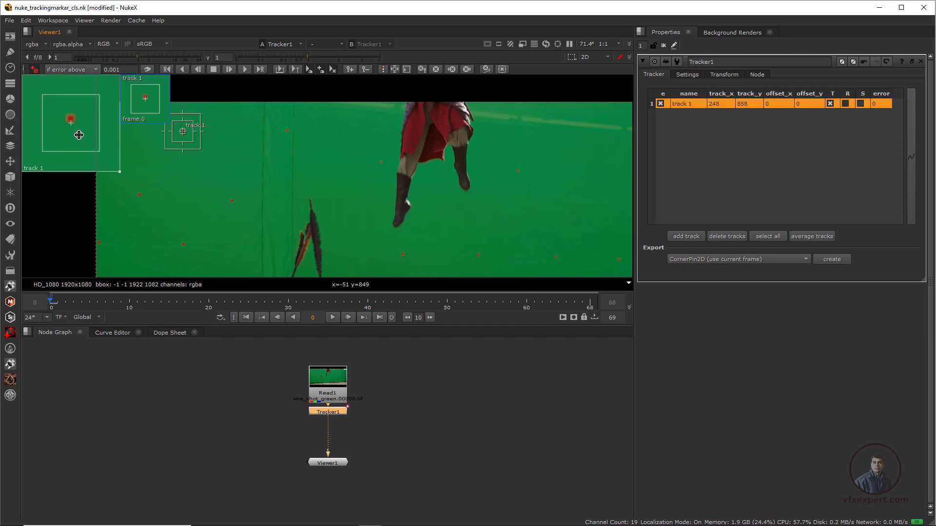
scroll(215, 142, "up", 3)
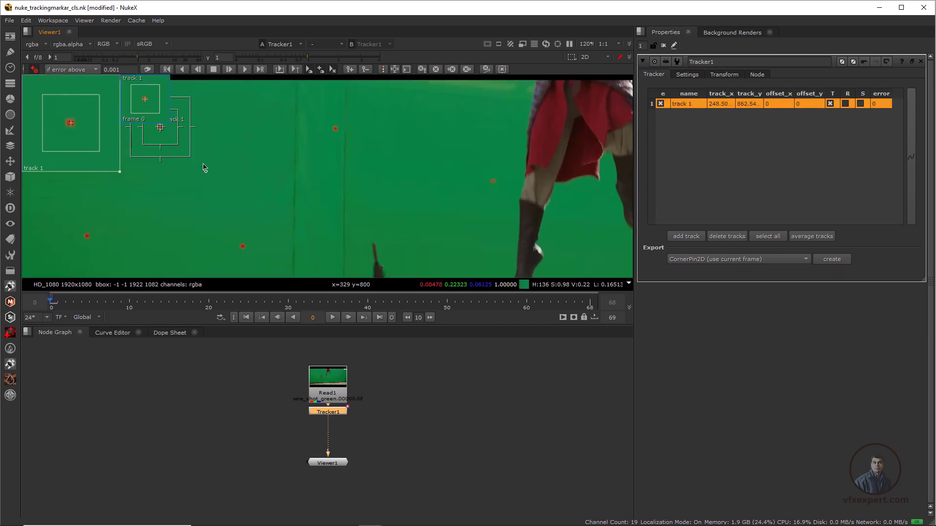
middle_click_drag(190, 152, 240, 196)
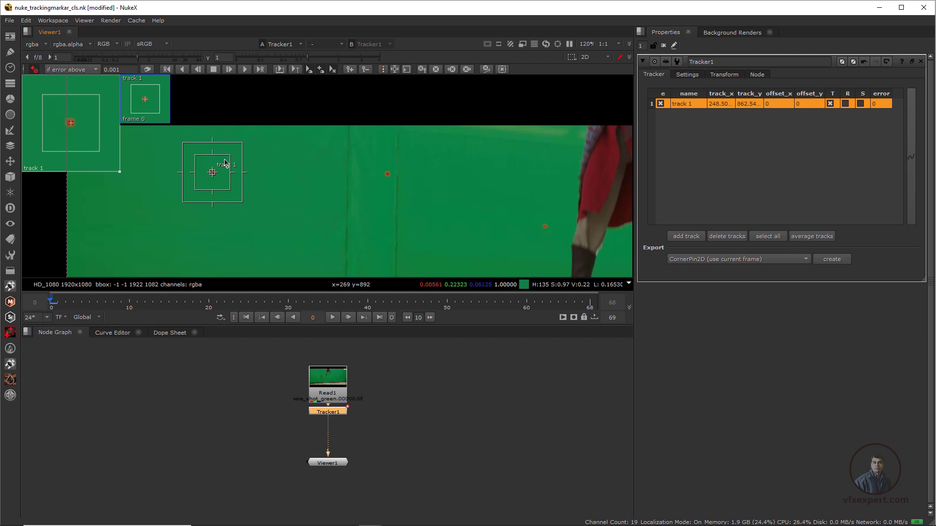
left_click_drag(229, 189, 221, 180)
left_click_drag(86, 133, 89, 134)
left_click_drag(235, 193, 233, 194)
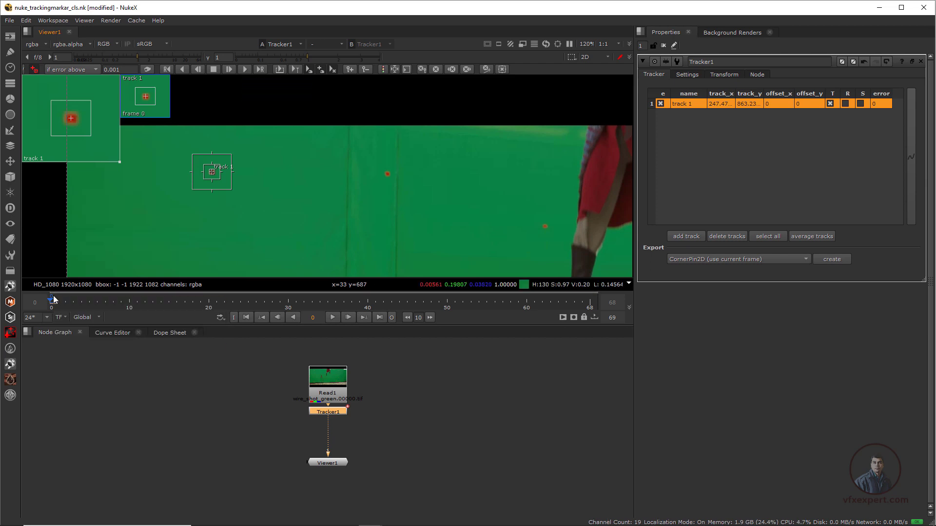
Track the upper-left marker forward and inspect its path at the image's left edge
left_click(245, 70)
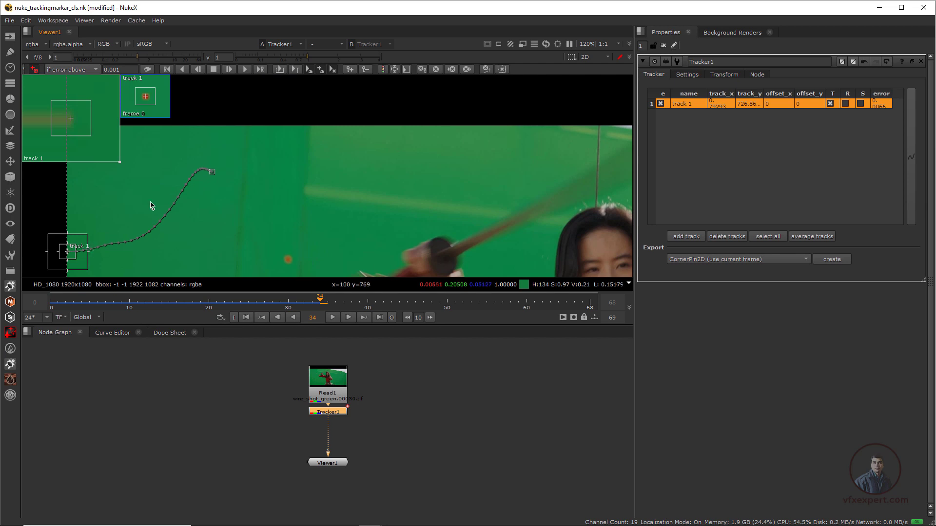
middle_click_drag(137, 250, 237, 211)
scroll(236, 210, "up", 3)
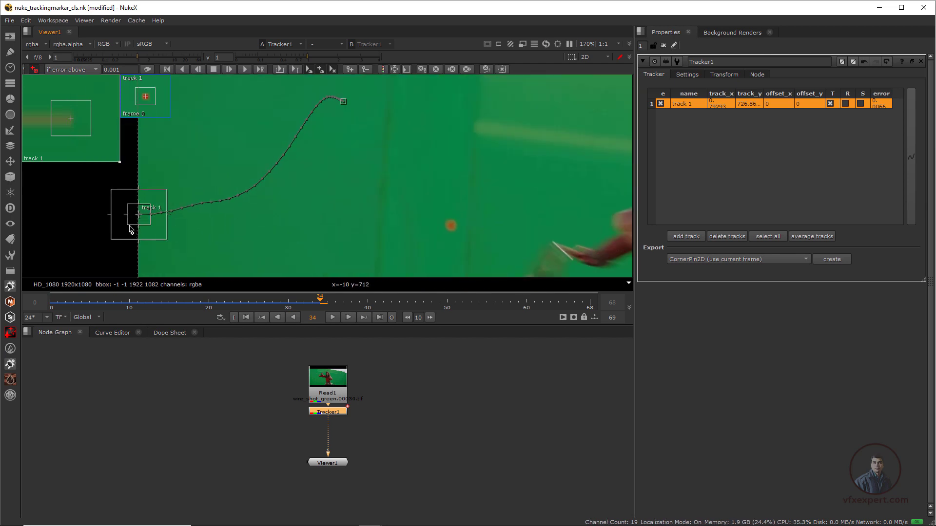
At frame 34, shift track 1's point left past the image edge to x = -6
left_click(307, 301)
left_click_drag(306, 299, 319, 301)
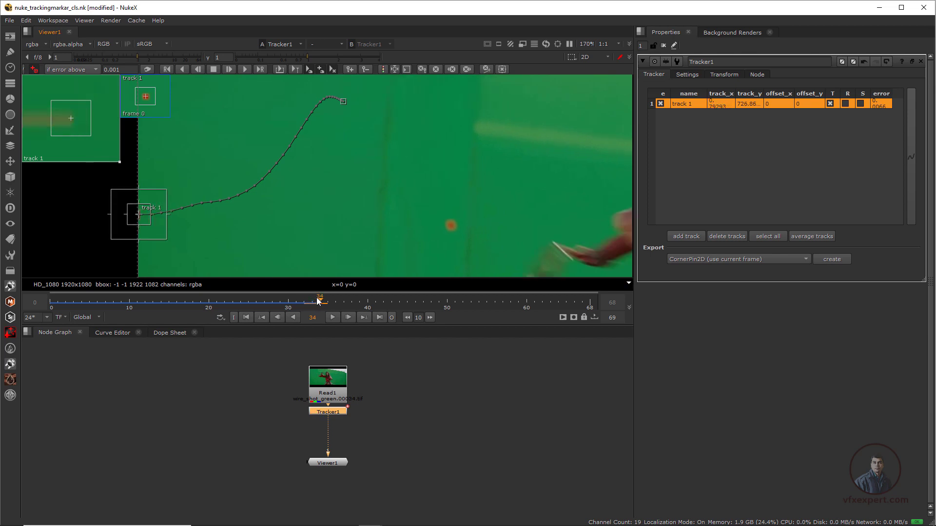
scroll(233, 220, "up", 3)
left_click_drag(223, 215, 214, 214)
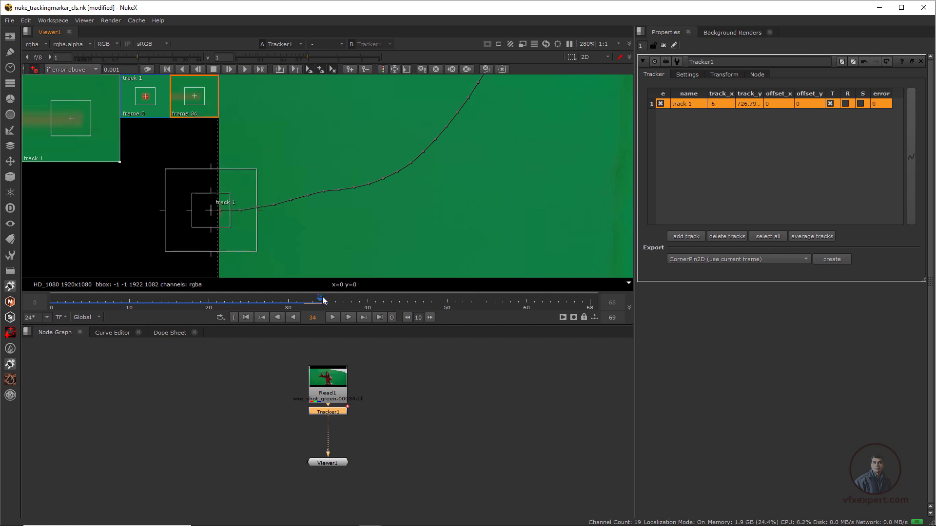
scroll(299, 209, "down", 2)
middle_click_drag(344, 157, 264, 205)
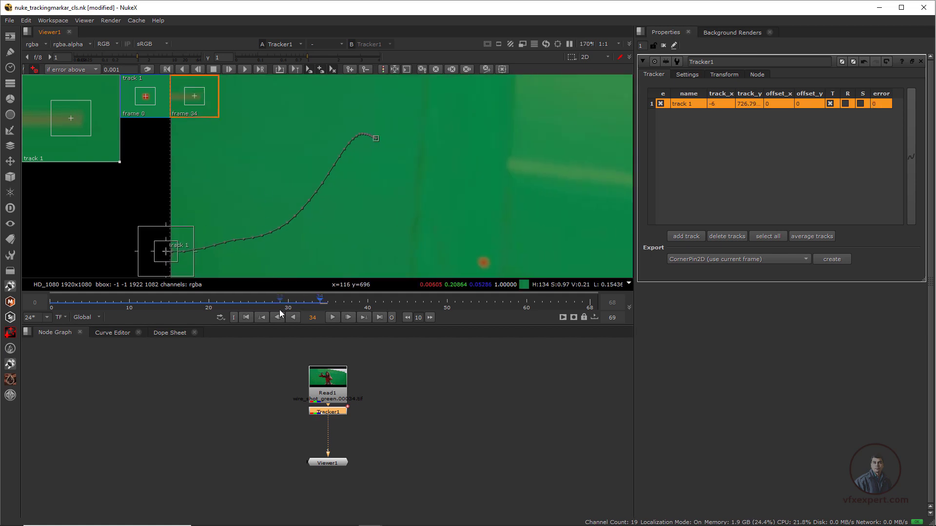
At the first frame, add a second track on the next upper red marker and tighten its boxes around the dot
left_click(249, 317)
middle_click_drag(397, 121, 260, 178)
scroll(255, 219, "down", 2)
middle_click_drag(362, 197, 289, 183)
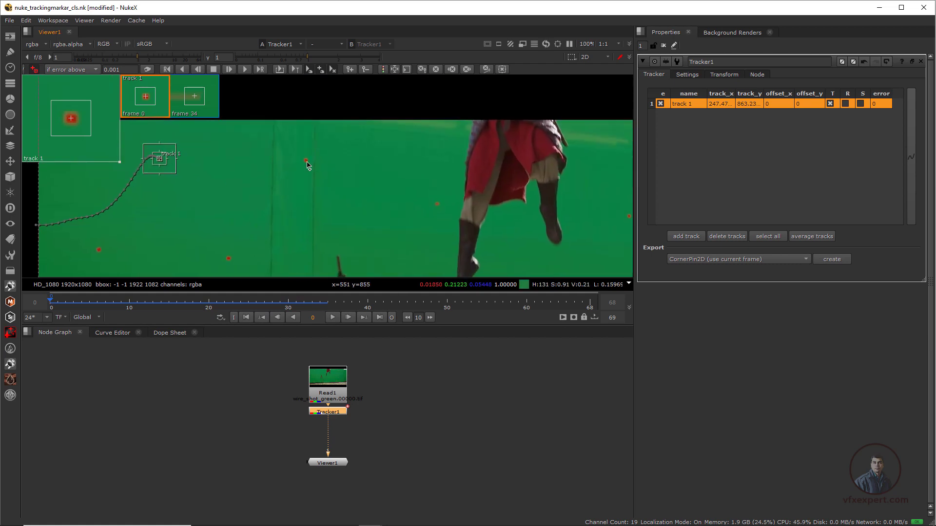
left_click(306, 160, "ctrl+alt")
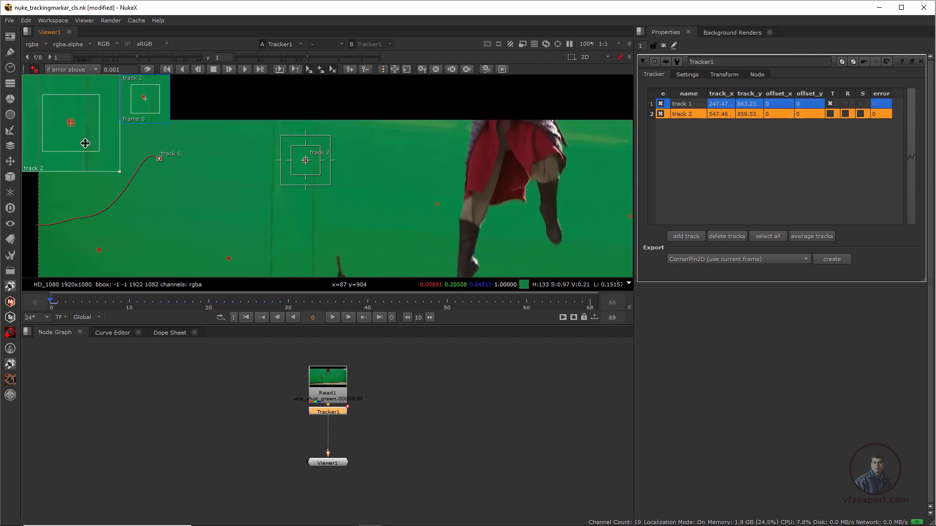
mouse_move(319, 174)
left_mouse_down()
mouse_move(313, 166)
mouse_move(322, 176)
left_mouse_up()
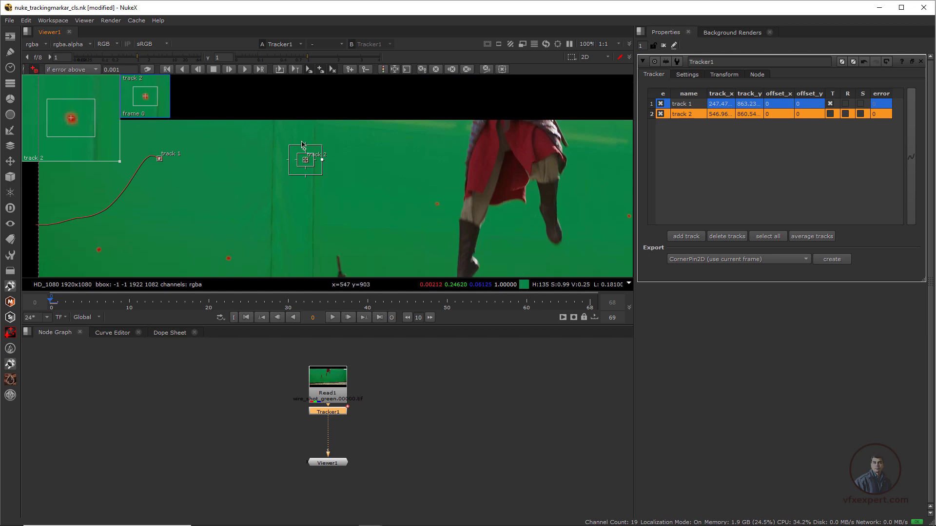
Centre the viewer on the selected track and track the second marker forward to frame 68
left_click(395, 69)
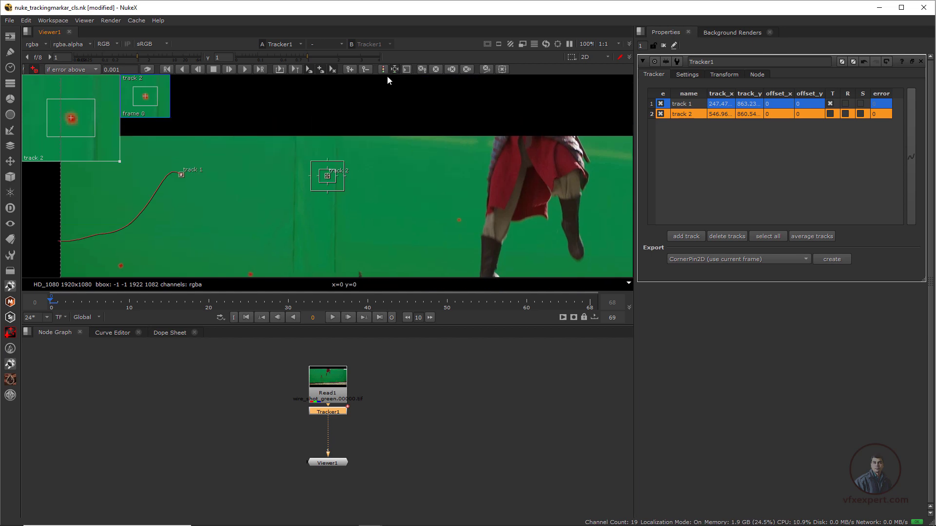
left_click(244, 71)
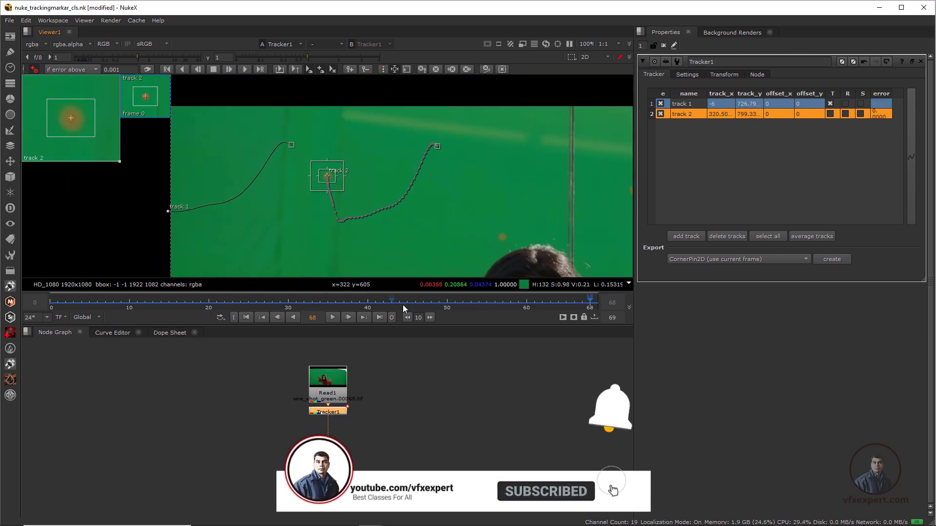
scroll(311, 184, "up", 2)
scroll(318, 227, "down", 2)
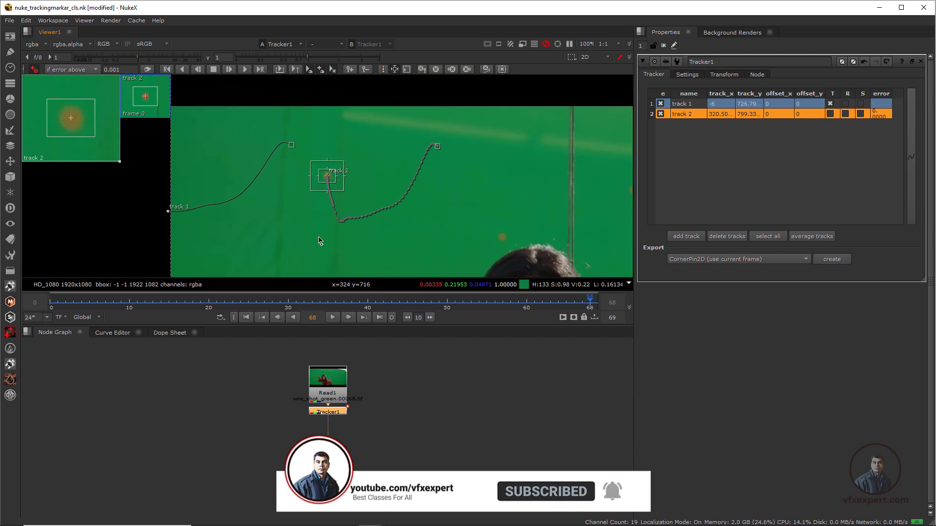
scroll(320, 241, "up", 1)
Play and scrub the shot, checking how track 2 follows its marker around frames 35 and 42
left_click(331, 317)
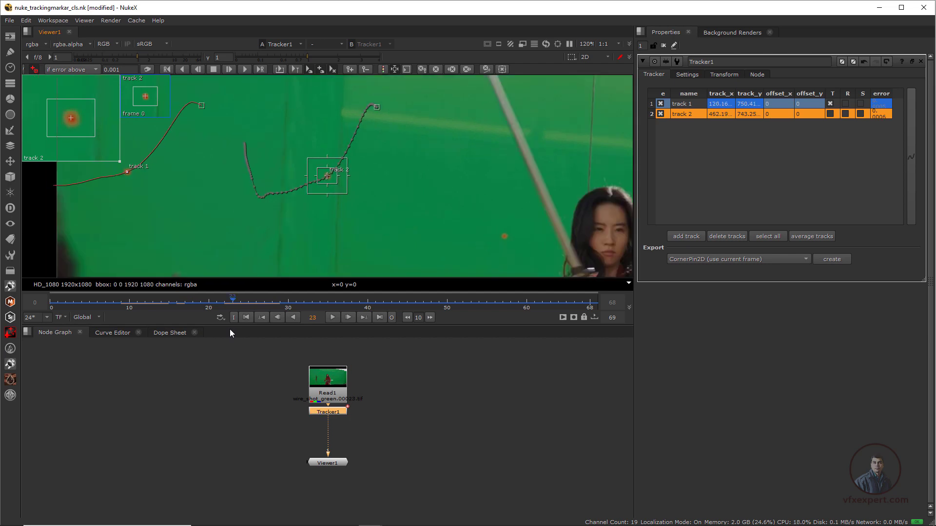
left_click(327, 293)
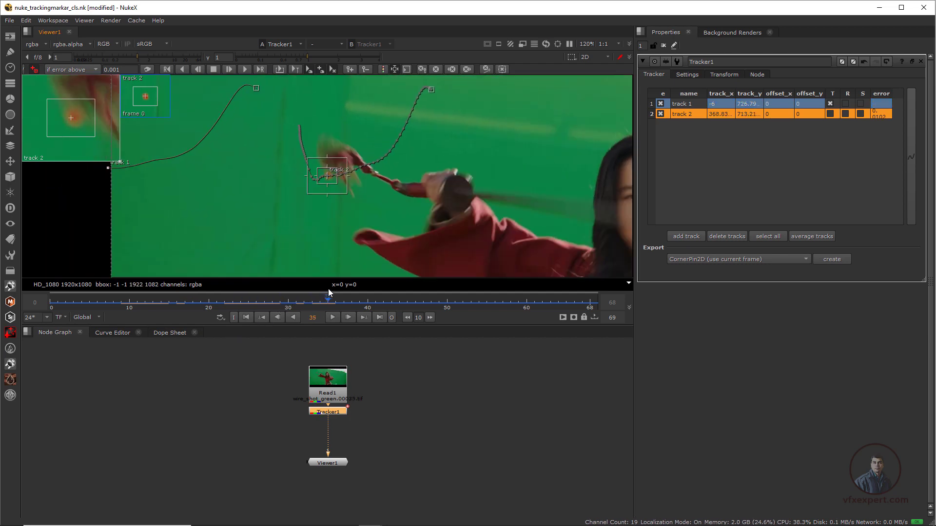
scroll(335, 128, "up", 3)
middle_click_drag(318, 238, 305, 215)
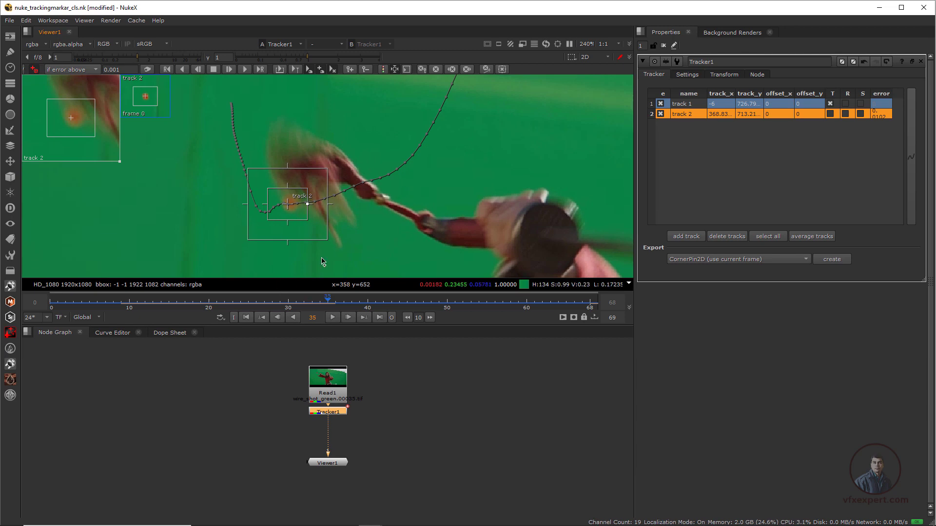
left_click_drag(328, 301, 383, 302)
scroll(329, 207, "down", 1)
scroll(329, 207, "down", 5)
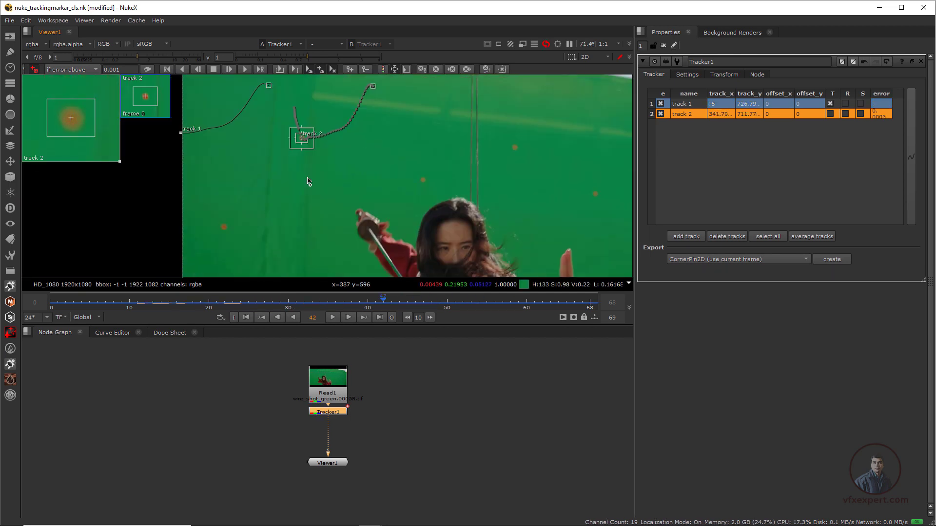
scroll(301, 240, "down", 3)
scroll(292, 248, "up", 3)
middle_click_drag(285, 110, 256, 188)
middle_click_drag(271, 229, 267, 182)
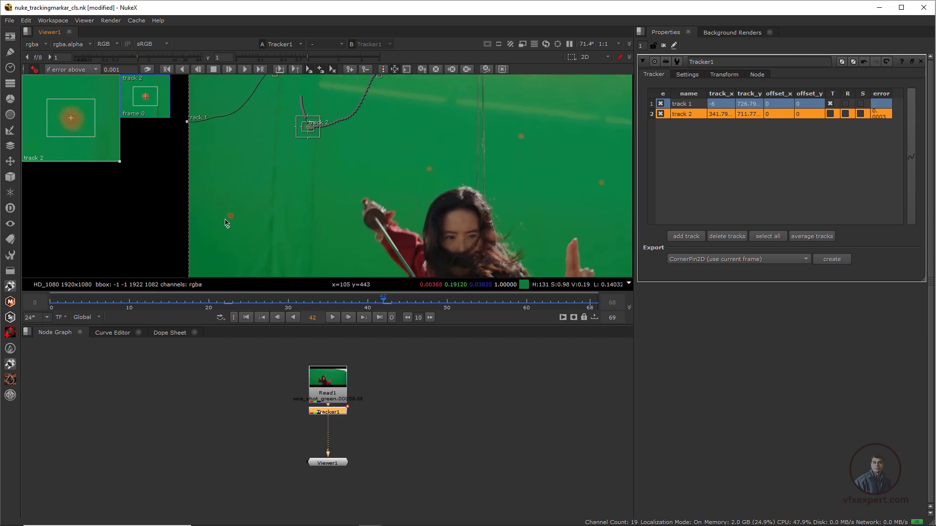
At the first frame, add a third track on the left marker below track 1's path and fit its boxes around the dot
left_click(246, 318)
middle_click_drag(272, 230, 288, 179)
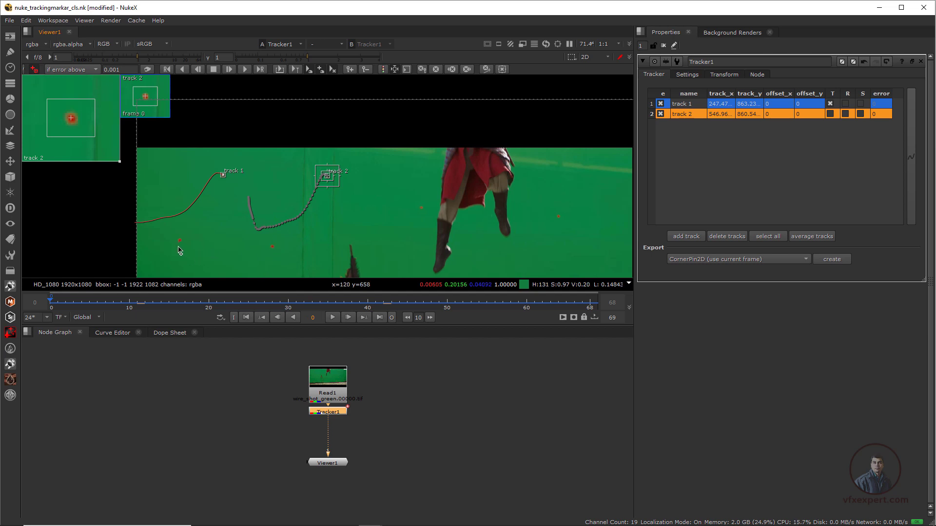
scroll(177, 250, "up", 3)
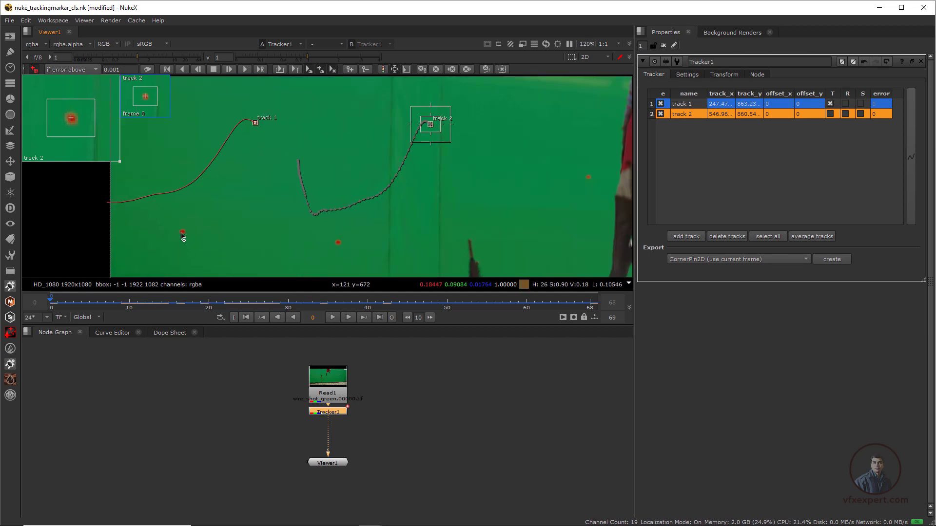
left_click(183, 233, "ctrl+alt")
left_click_drag(85, 133, 86, 134)
middle_click_drag(337, 210, 339, 211)
mouse_move(345, 193)
left_mouse_down()
mouse_move(339, 186)
mouse_move(349, 196)
left_mouse_up()
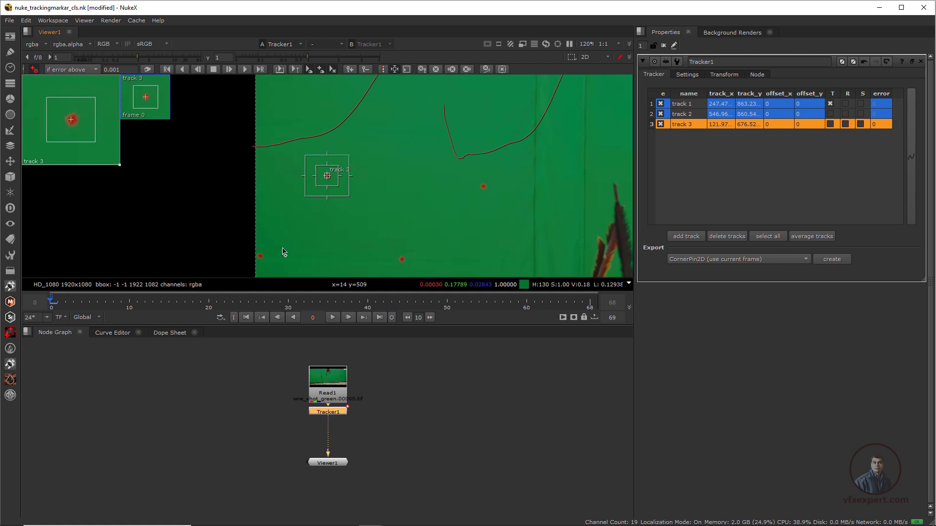
Track the third marker forward to frame 61, and clear its tracking data after frame 19
left_click(244, 69)
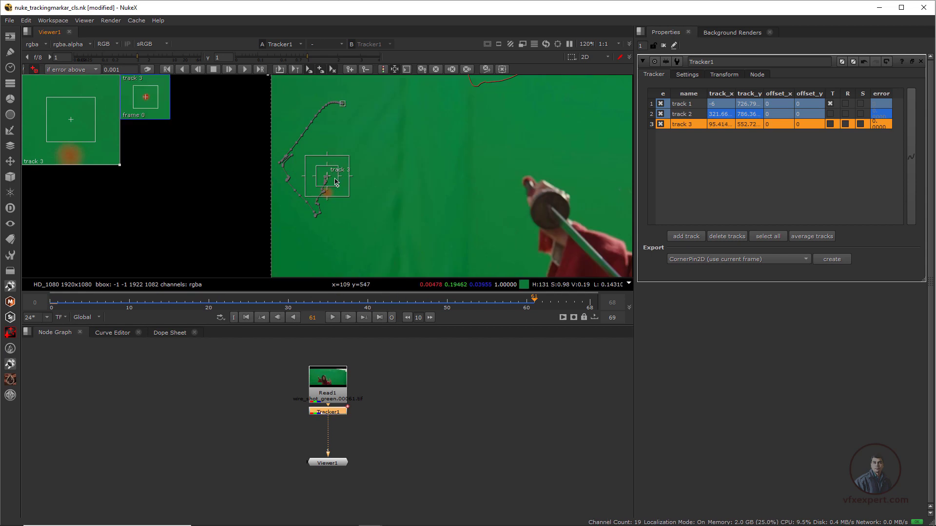
left_click_drag(455, 295, 217, 309)
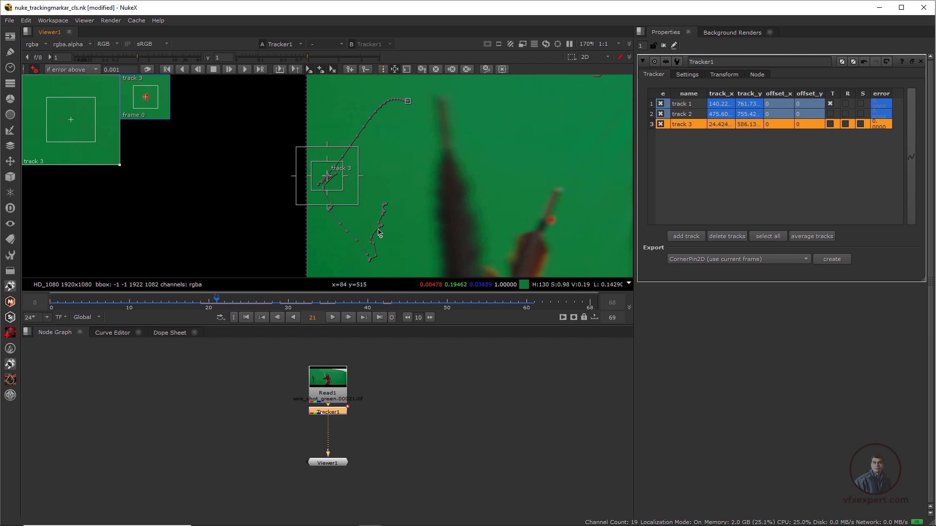
left_click(210, 302)
mouse_move(209, 302)
left_mouse_down()
mouse_move(188, 302)
mouse_move(201, 299)
left_mouse_up()
scroll(396, 162, "up", 3)
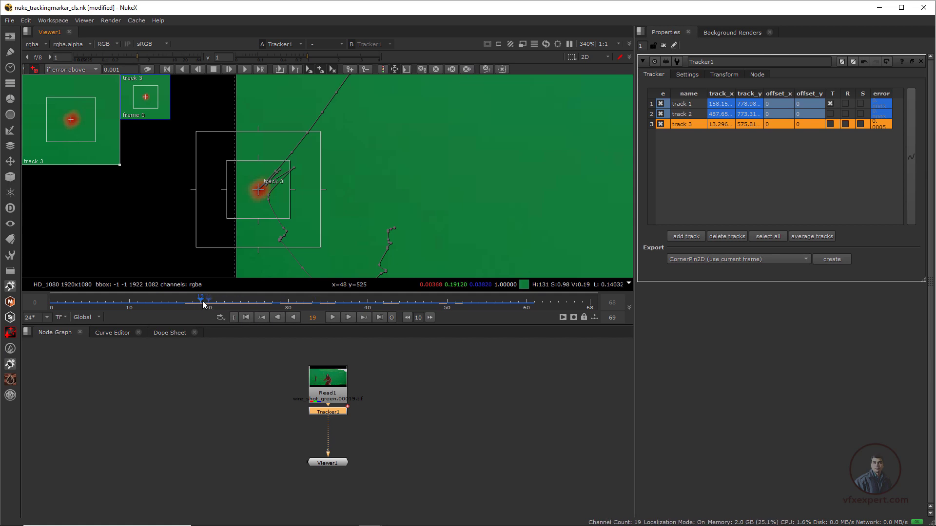
left_click(467, 69)
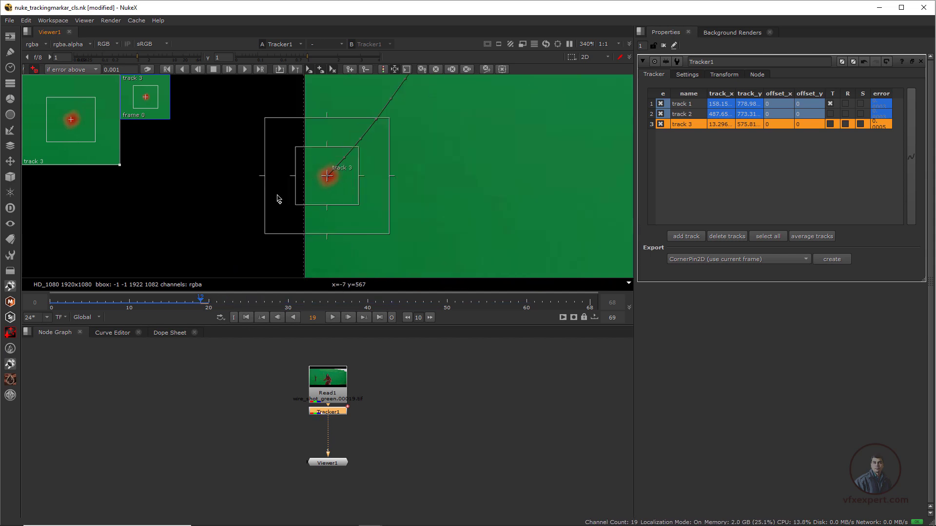
Advance track 3 one frame at a time, placing it by hand on the marker at frame 20 and past the left image edge at frame 21
left_click(230, 72)
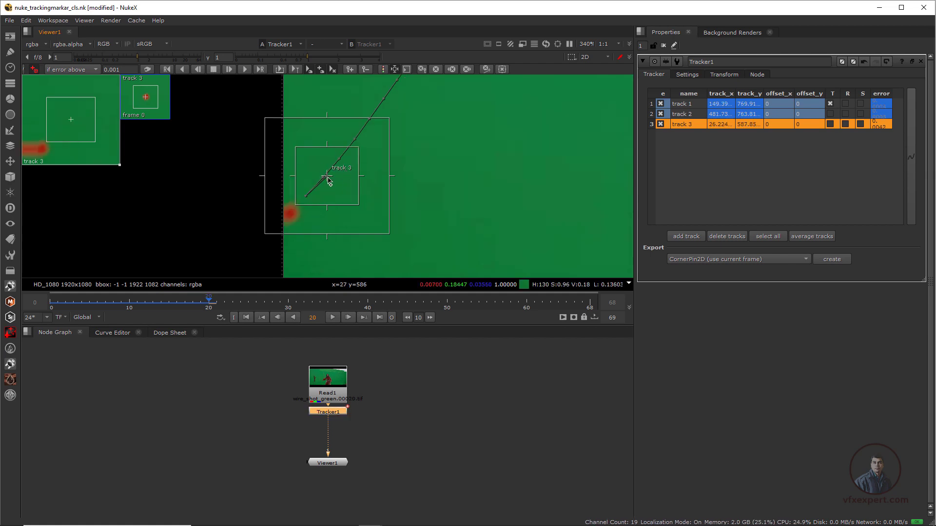
left_click_drag(328, 199, 286, 235)
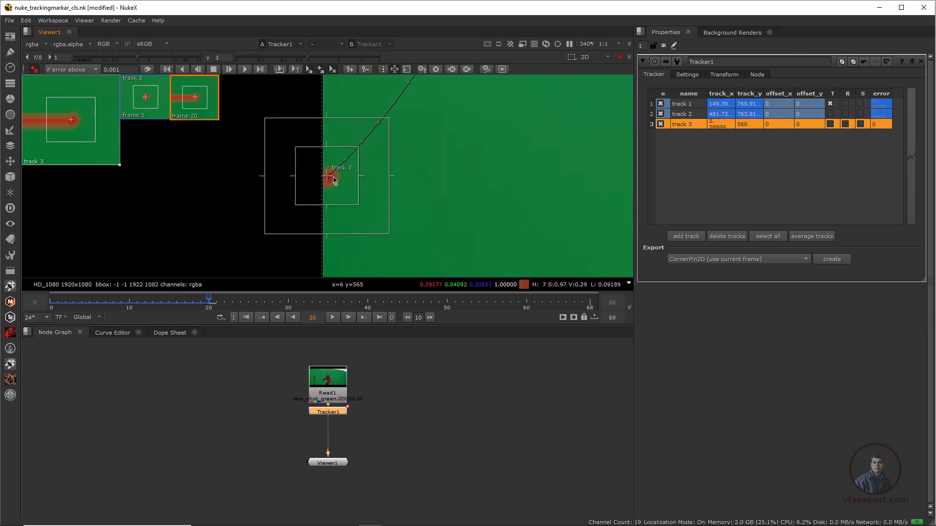
left_click(228, 69)
left_click_drag(328, 178, 285, 208)
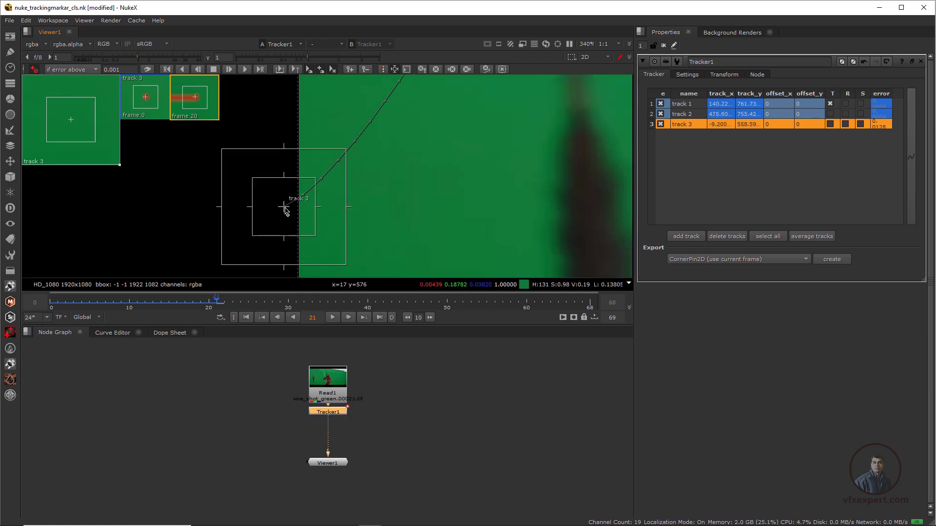
left_click_drag(217, 303, 159, 323)
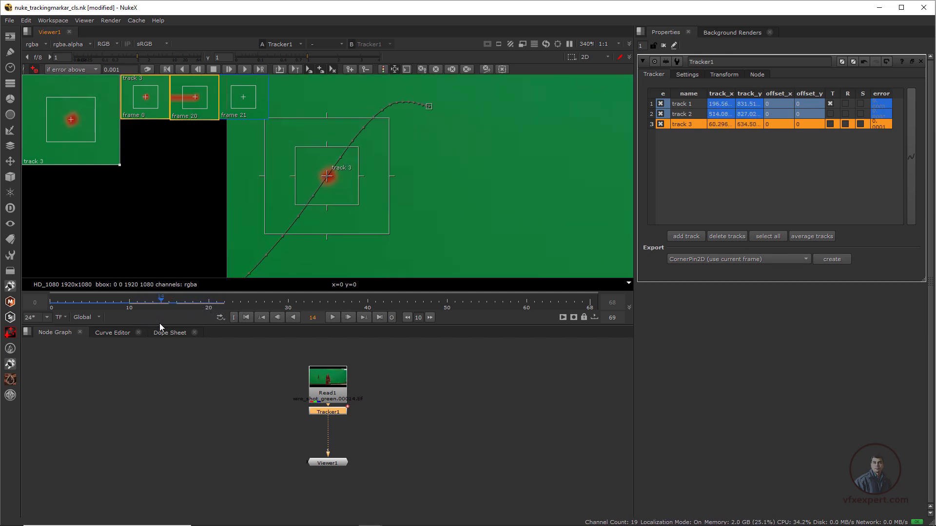
Return to the first frame with all three track paths in view and save the script
scroll(443, 204, "down", 8)
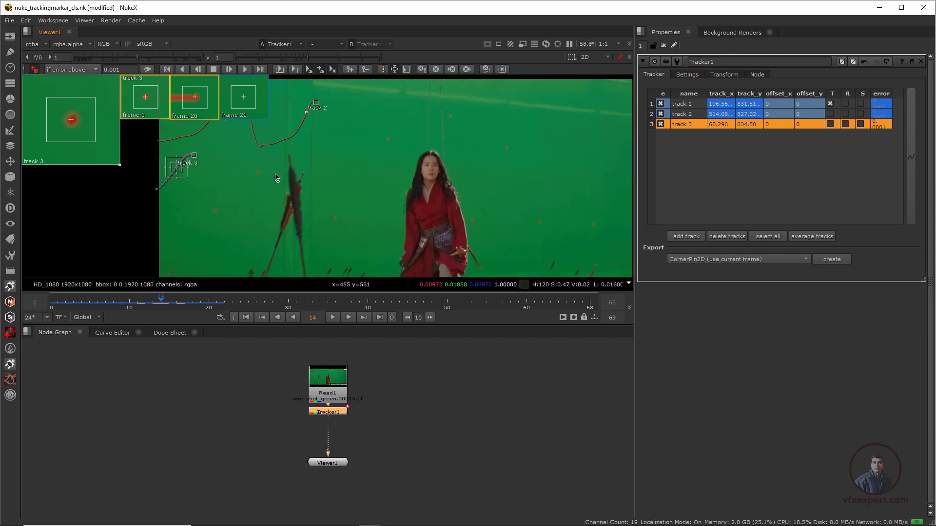
middle_click_drag(307, 202, 355, 242)
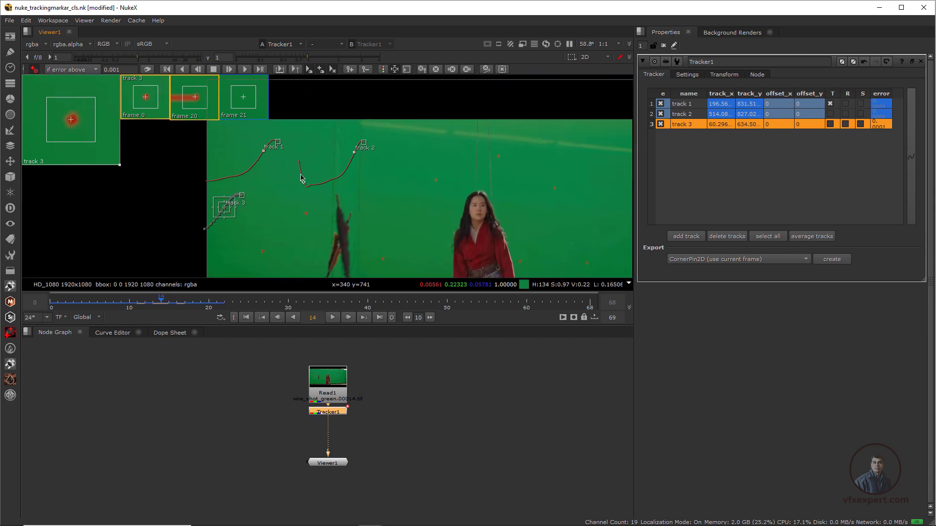
left_click(246, 318)
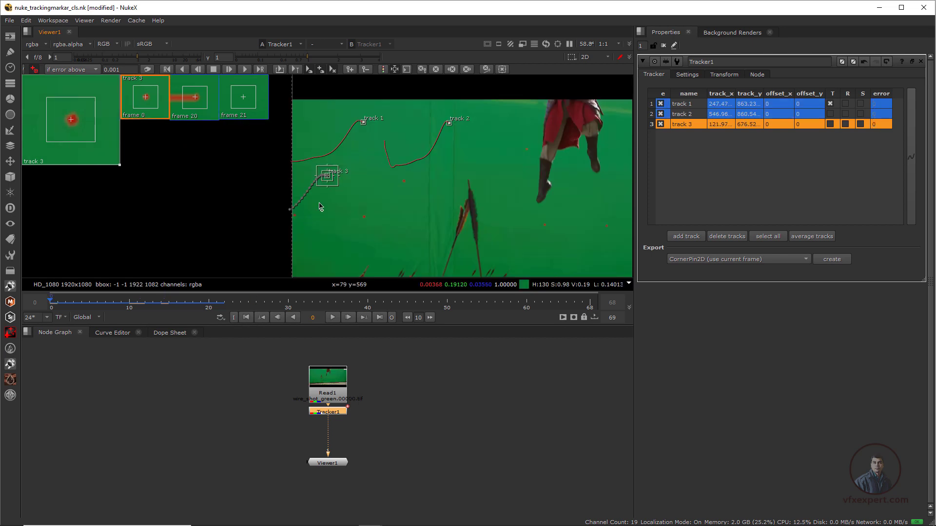
scroll(366, 186, "up", 2)
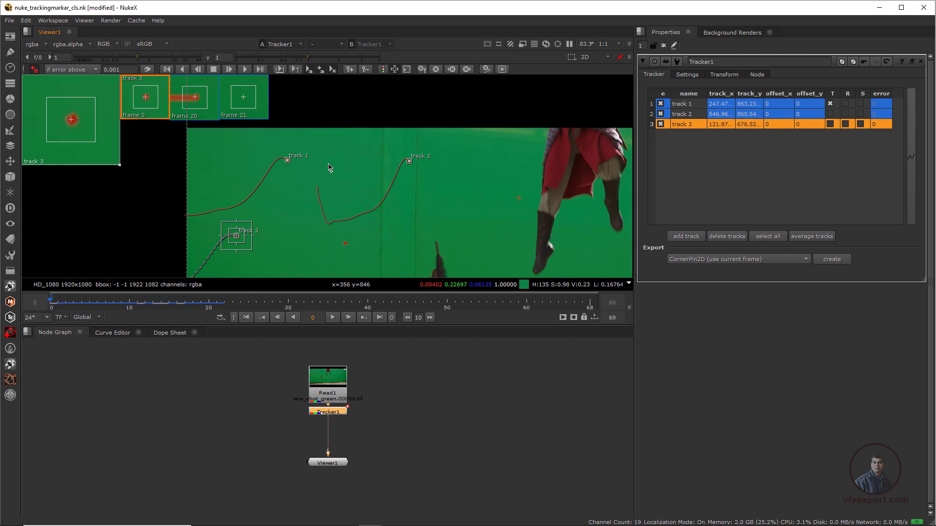
middle_click_drag(285, 171, 375, 111)
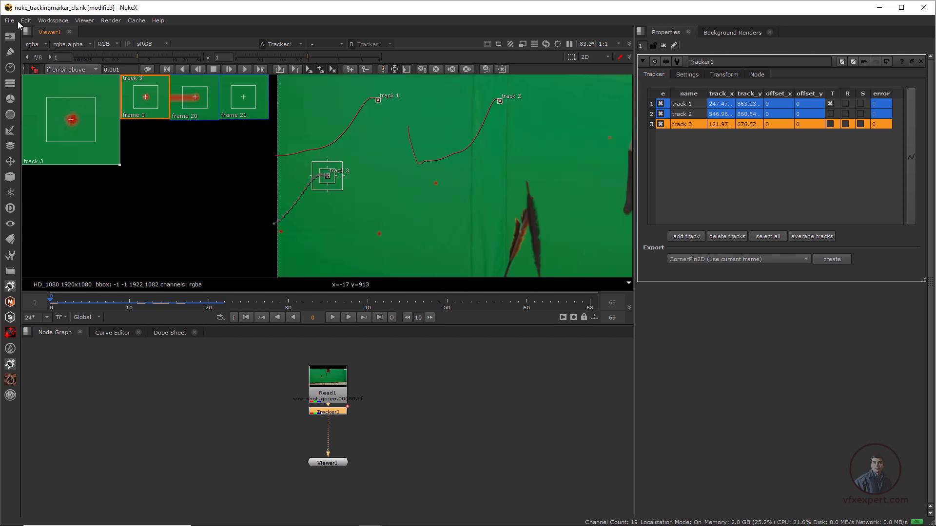
left_click(10, 20)
left_click(19, 73)
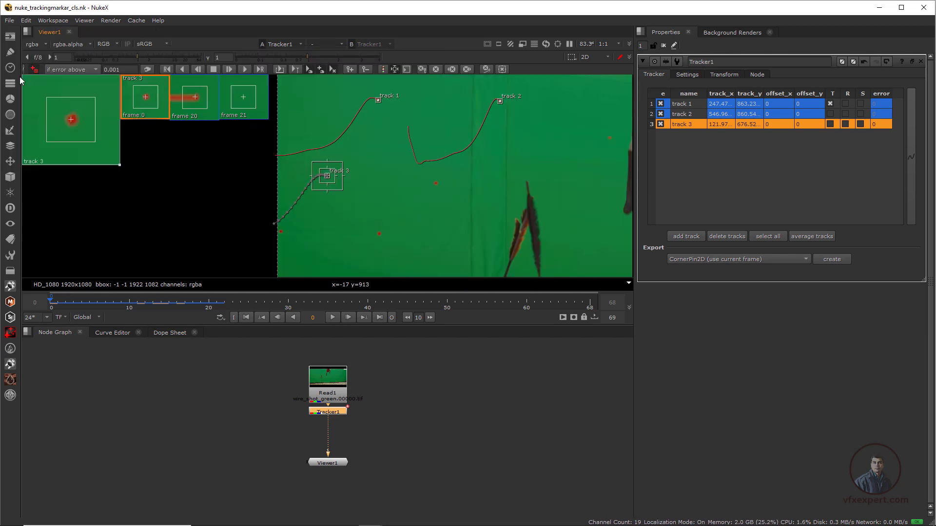
Turn off centring the viewer on the selected track and reframe the three track paths
left_click(384, 69)
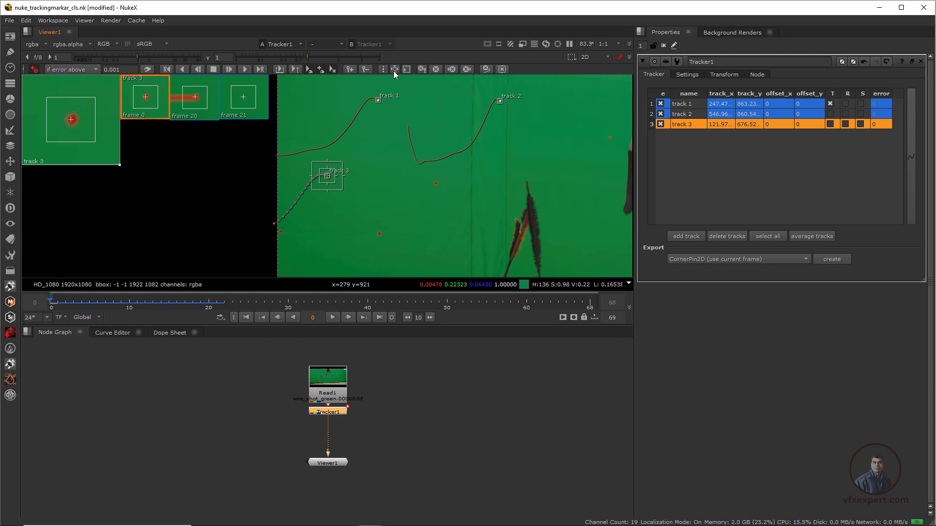
scroll(543, 169, "down", 3)
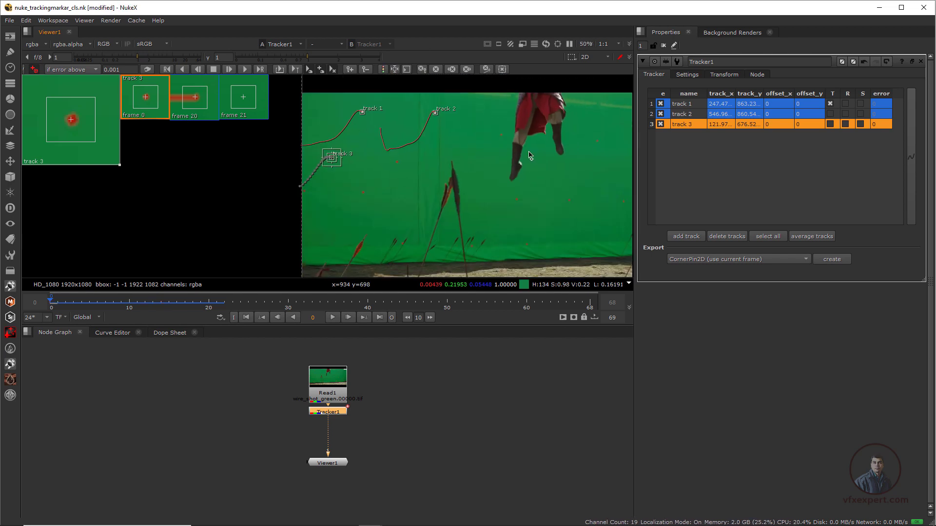
scroll(265, 181, "up", 3)
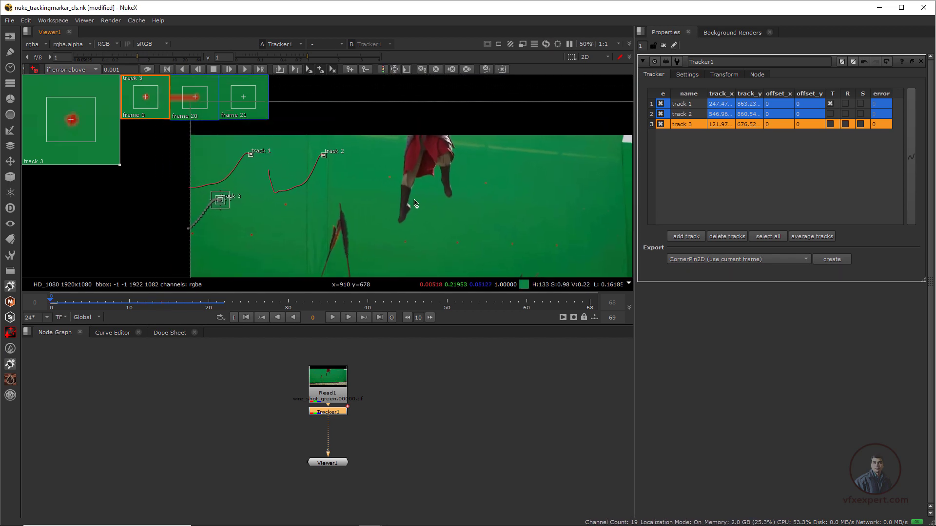
middle_click_drag(264, 178, 314, 212)
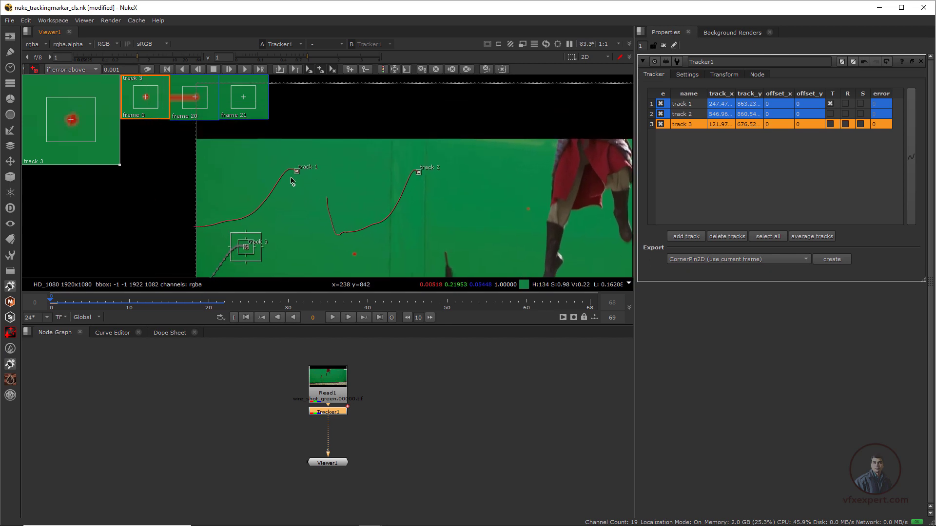
Deselect the tracks and move the Tracker1 node out of the main stream, beside Read1
left_click(674, 148)
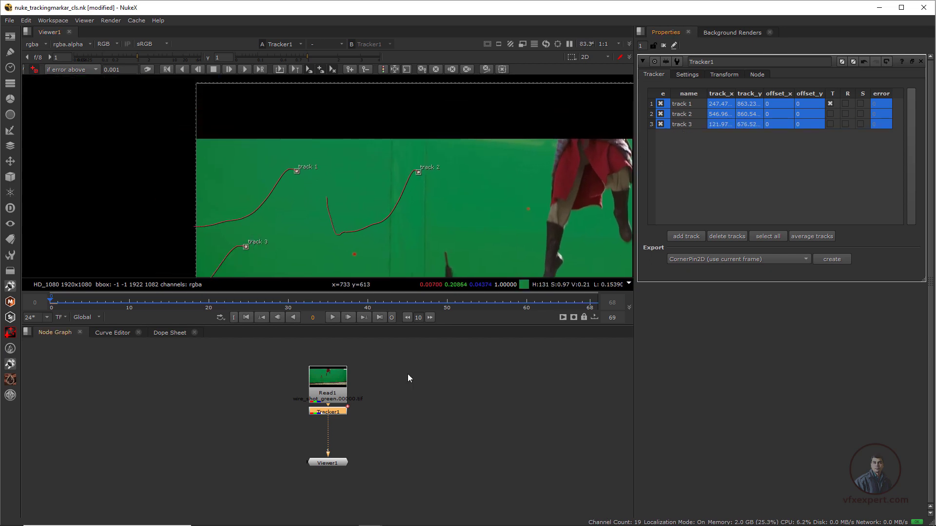
left_click(418, 412)
left_click_drag(321, 415, 254, 388)
left_click(413, 426)
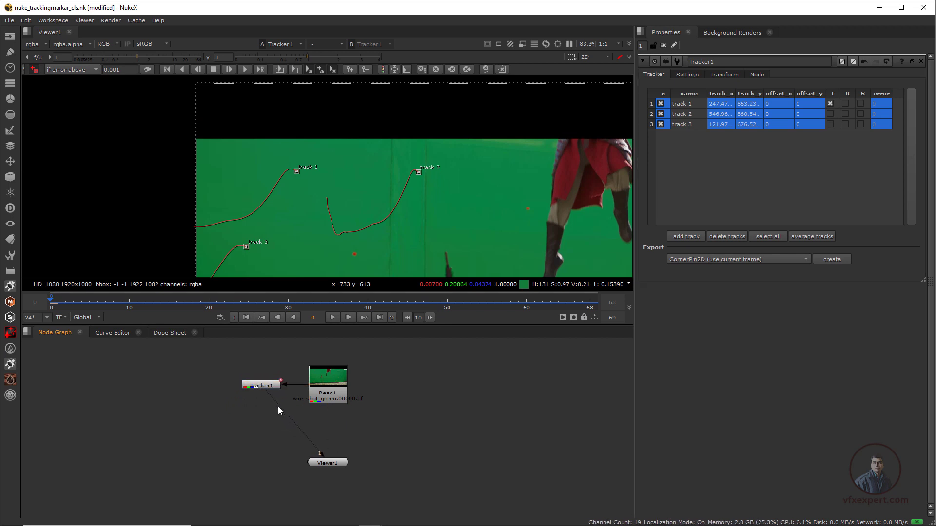
Connect the viewer directly to Read1 and close Tracker1's properties so the markers show without track overlays
left_click(339, 387)
key("1")
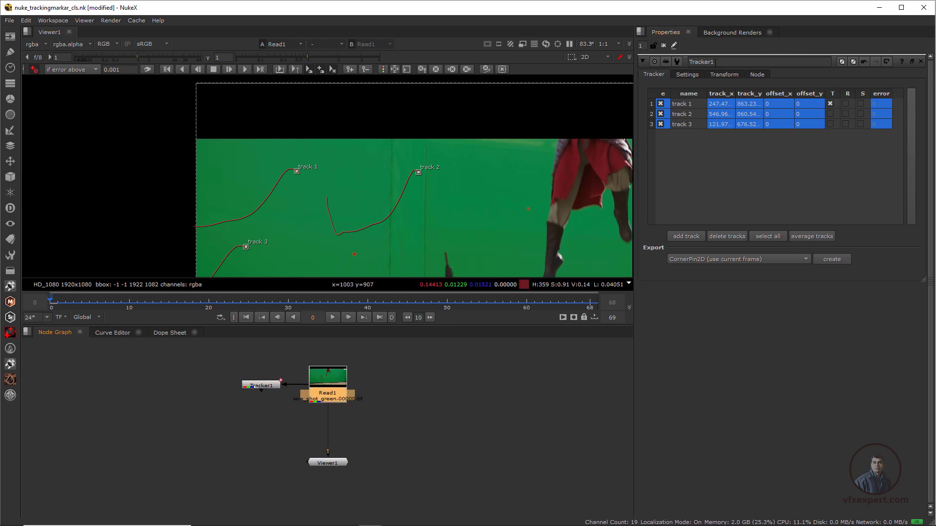
left_click(663, 45)
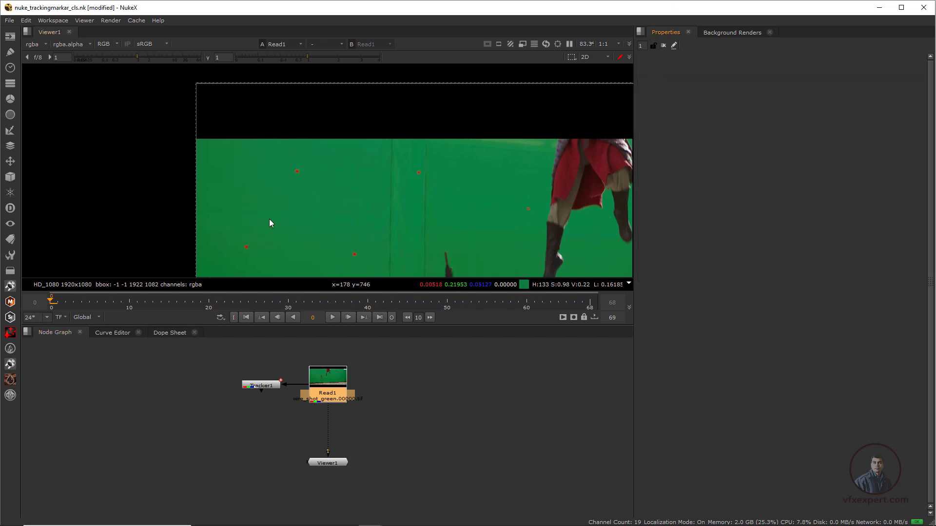
scroll(303, 202, "down", 3)
scroll(303, 202, "up", 2)
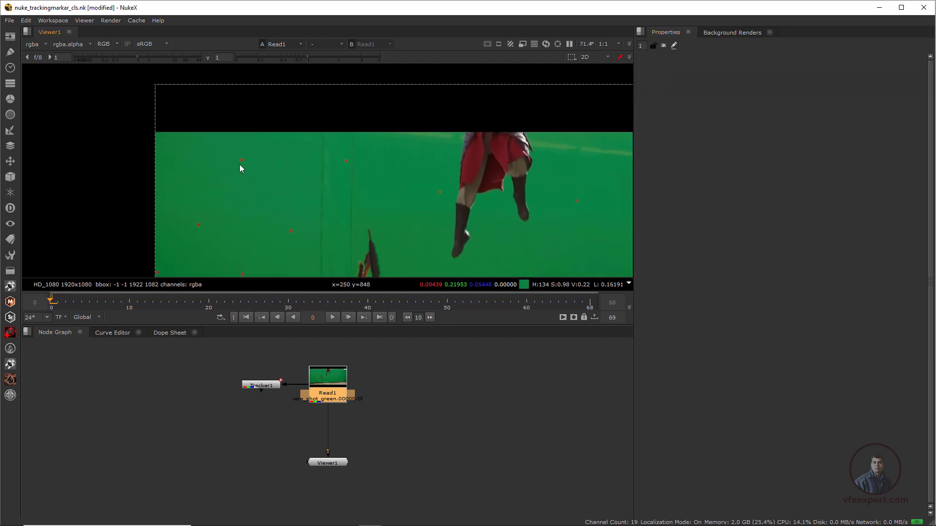
Add a Roto node and insert it between Read1 and Viewer1
left_click(342, 434)
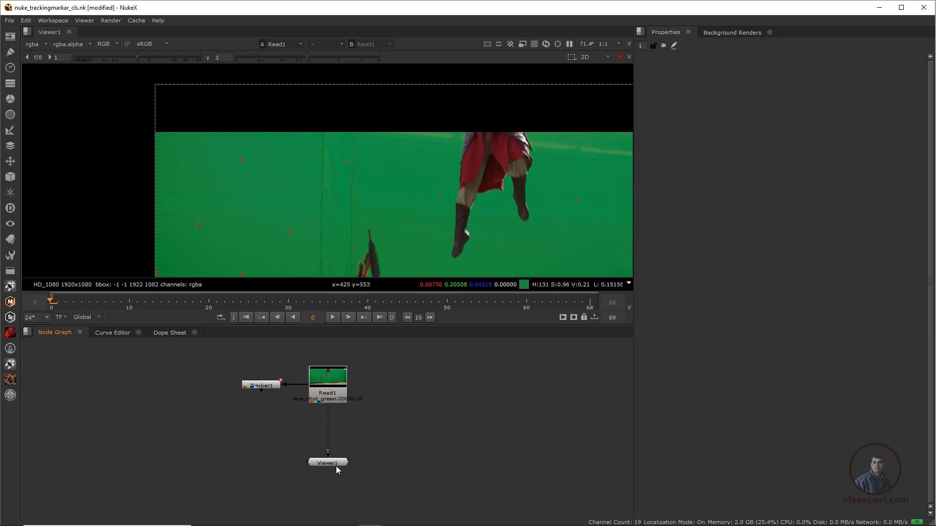
left_click_drag(336, 466, 336, 475)
left_click(343, 438)
key("o")
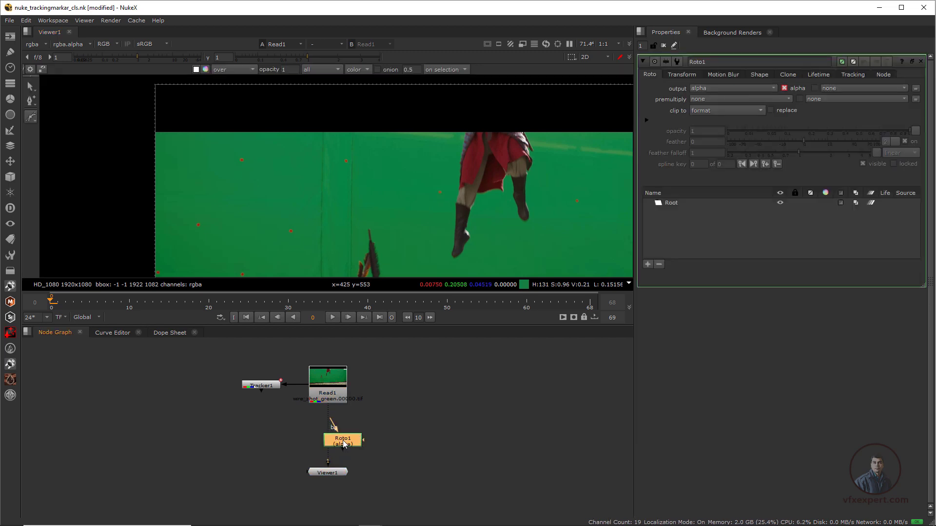
left_click_drag(343, 439, 336, 431)
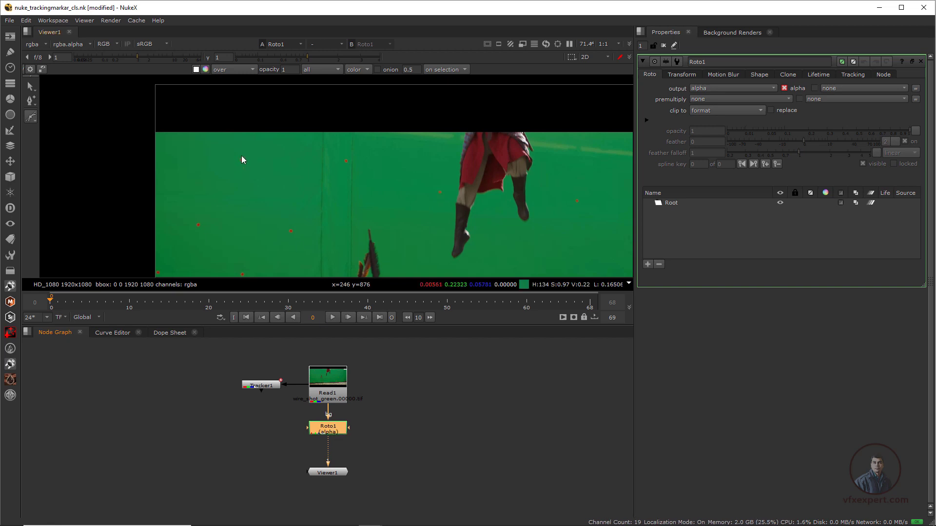
Draw a small roto ellipse around the upper-left red marker at the first frame
left_click(32, 118)
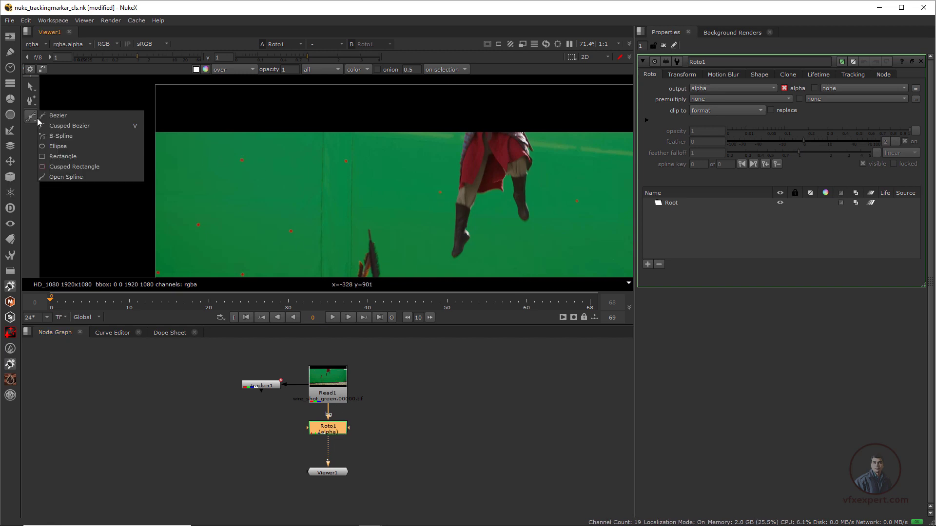
left_click(67, 145)
scroll(195, 167, "up", 1)
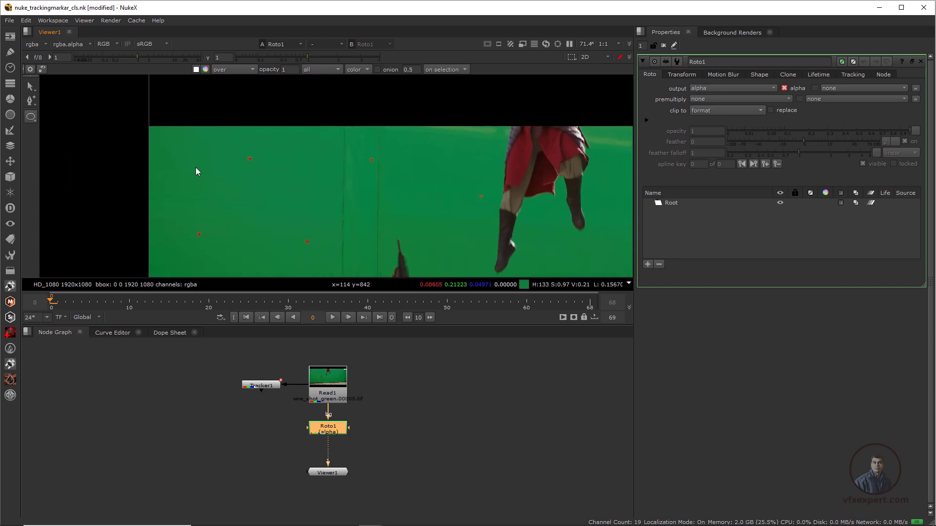
scroll(196, 171, "up", 2)
left_click_drag(268, 151, 295, 168)
scroll(280, 166, "up", 2)
Feather the ellipse outward slightly and deselect its points
left_click(306, 142)
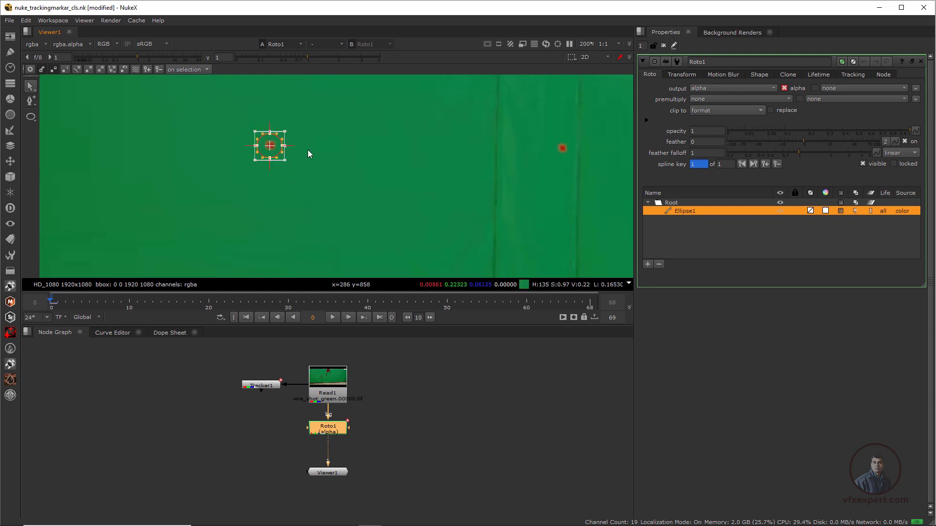
key("e")
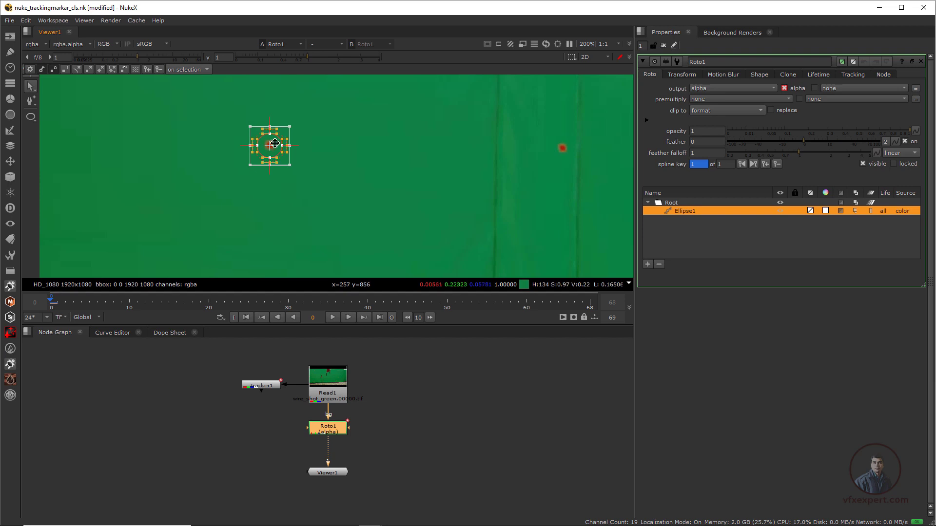
left_click(307, 155)
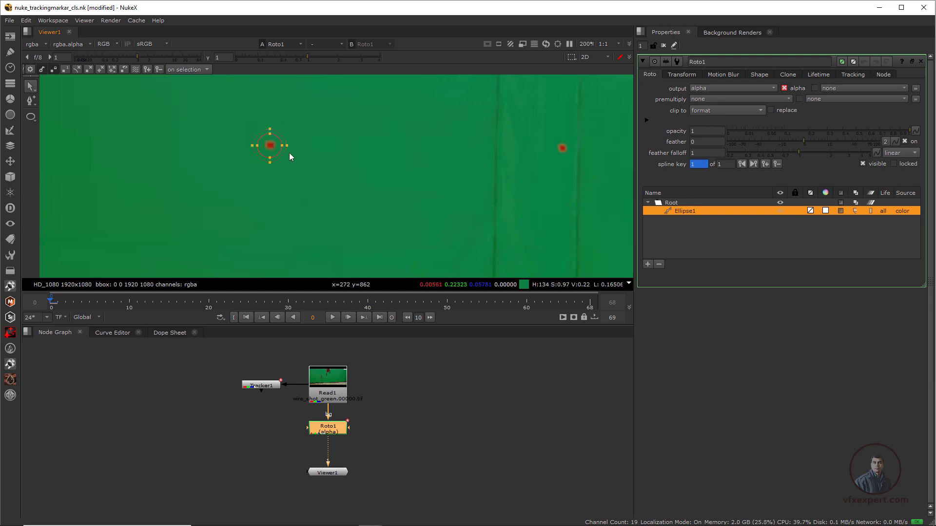
Check the ellipse against its marker at frame 10, and open Tracker1's properties to compare tracks 1, 2 and 3
left_click_drag(57, 301, 132, 305)
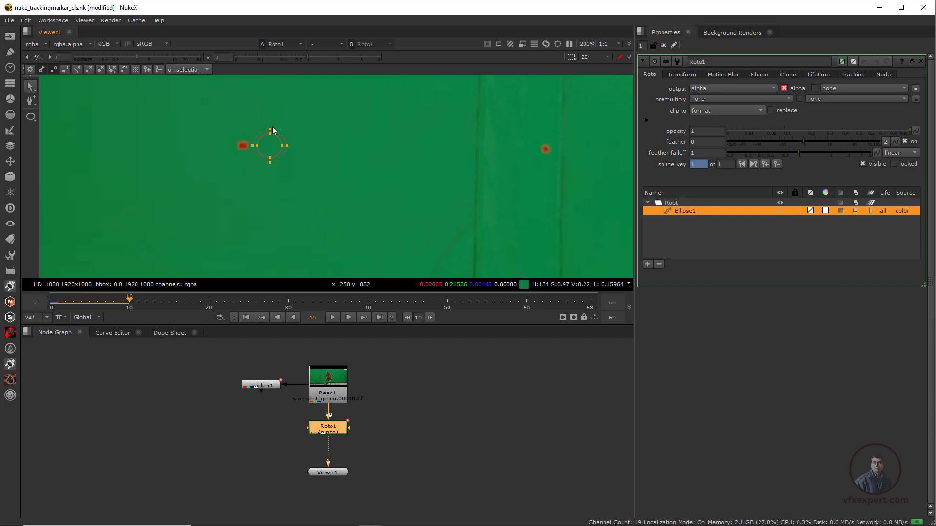
double_click(265, 388)
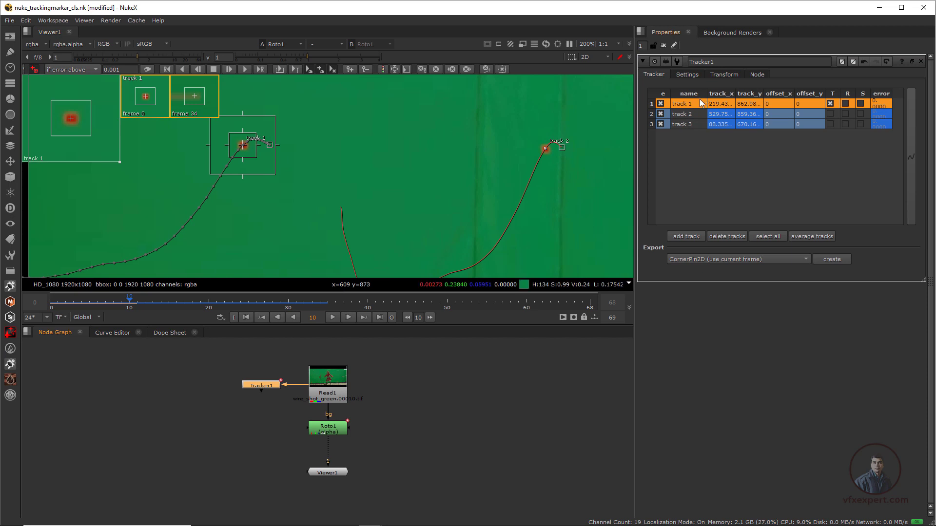
left_click(684, 115)
left_click(684, 124)
left_click(684, 105)
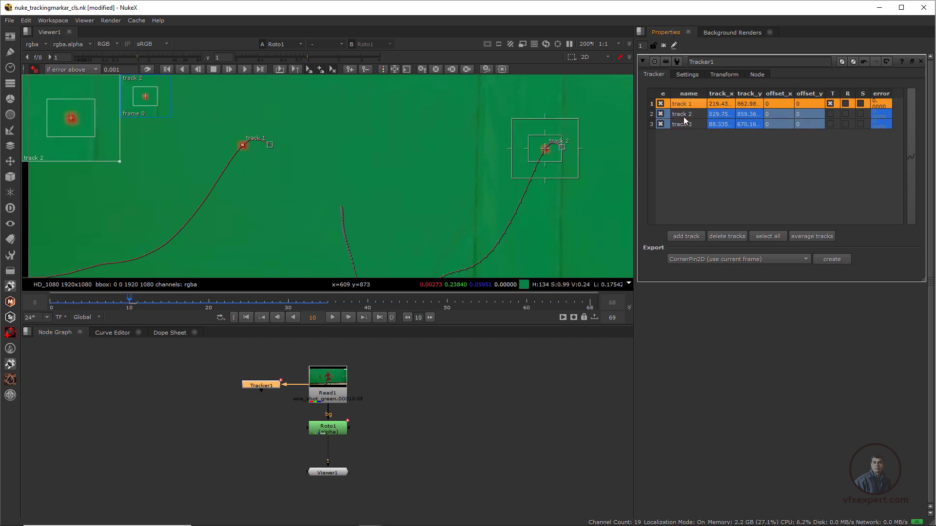
left_click(683, 116)
left_click(329, 431)
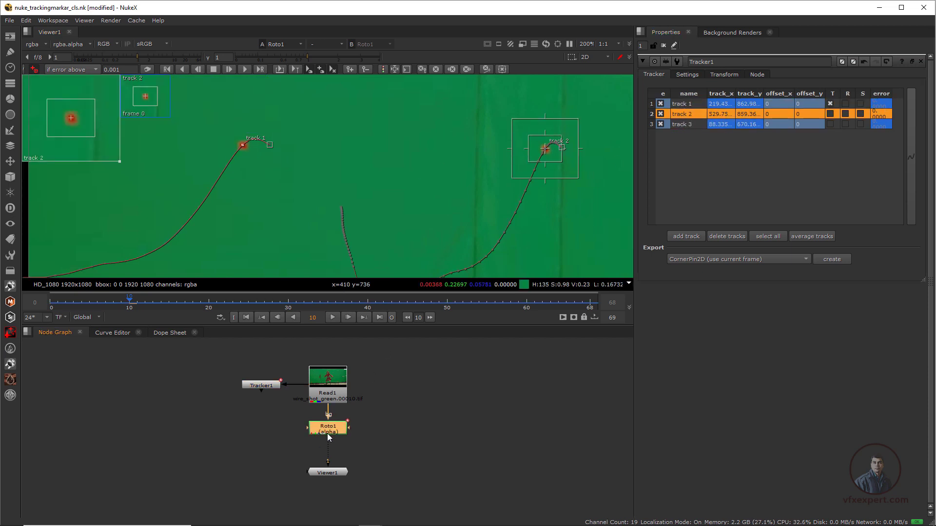
Return to the first frame with Roto1's properties open and select the ellipse around the upper-left marker
double_click(329, 431)
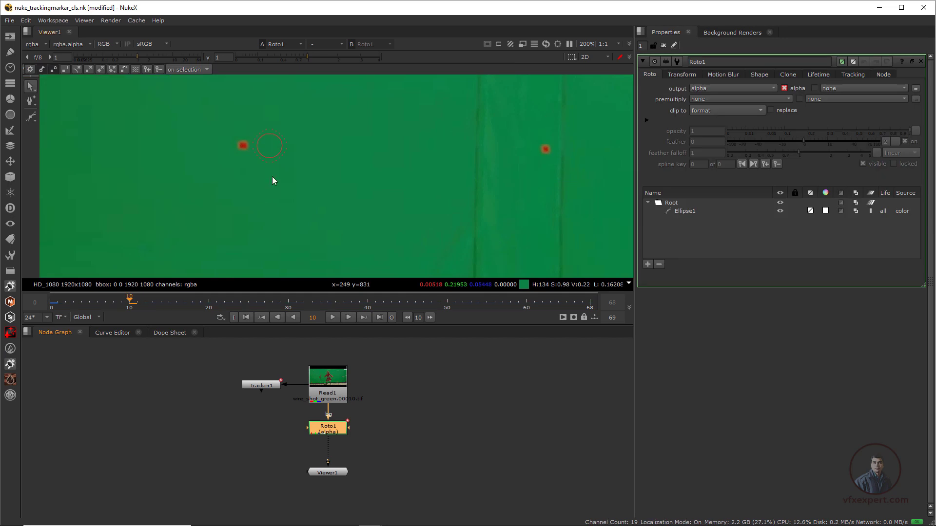
left_click(247, 317)
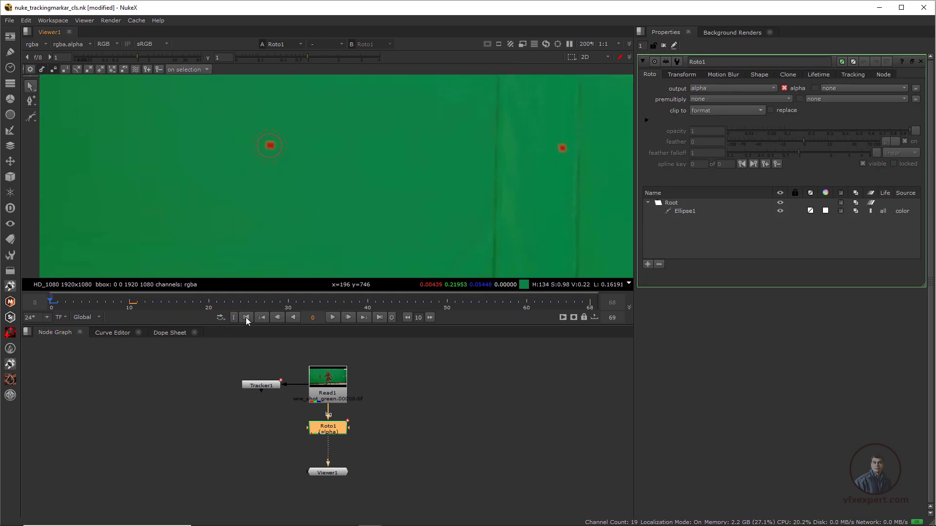
left_click(272, 157)
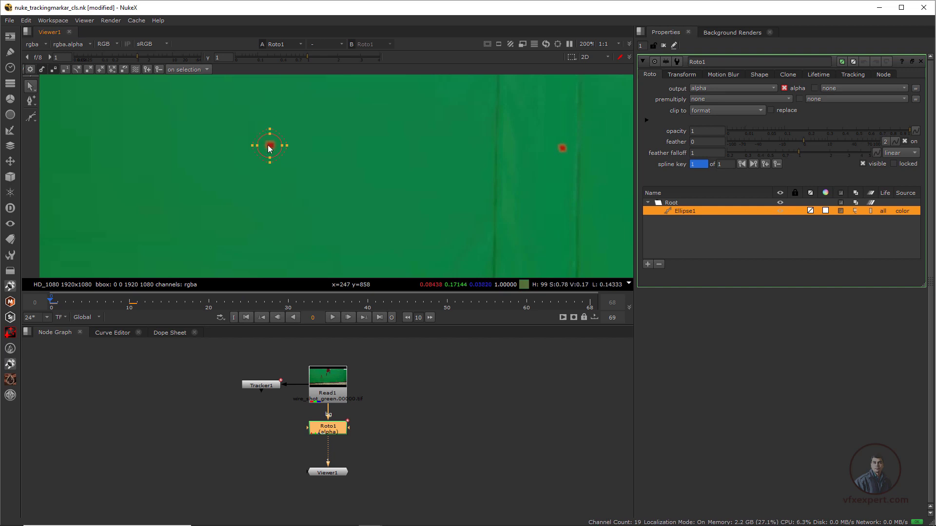
Try to link all the selected points of the ellipse to track 1 of Tracker1, and undo the link
left_click(270, 130)
left_click(258, 146)
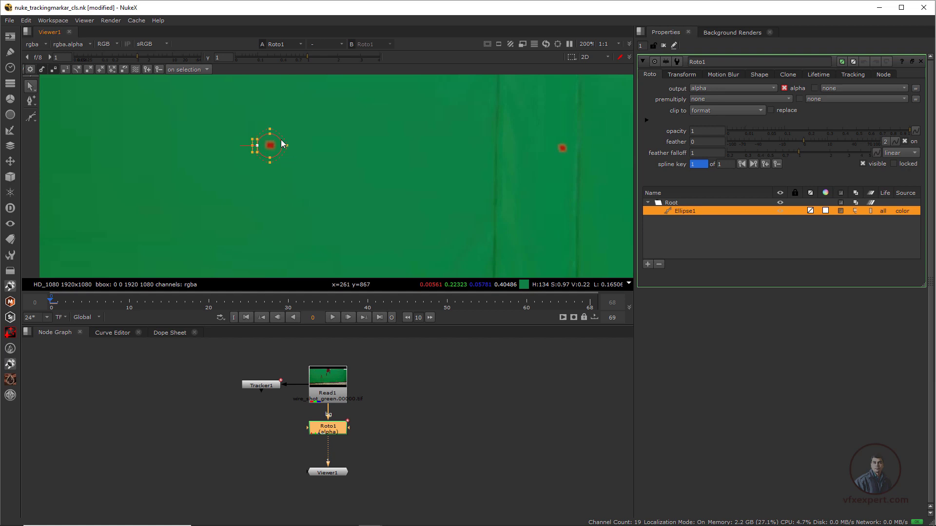
left_click_drag(235, 116, 302, 180)
scroll(272, 146, "up", 2)
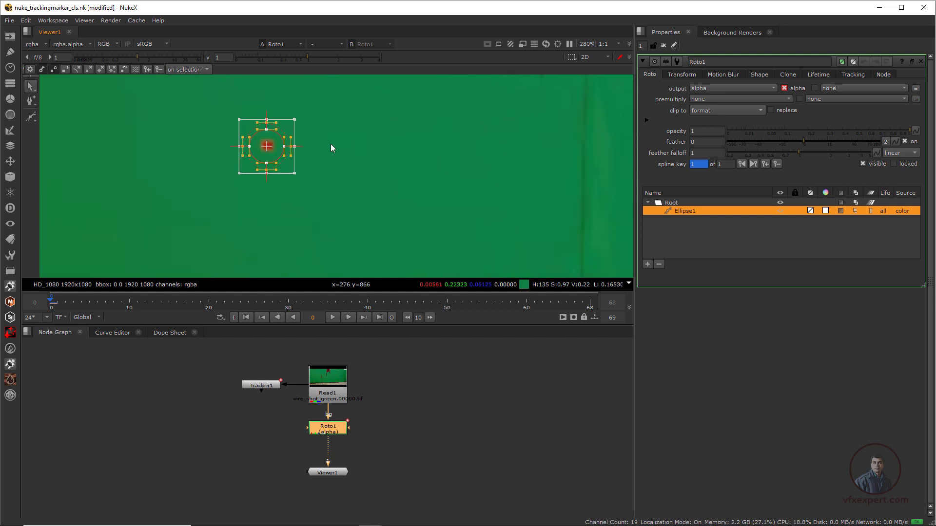
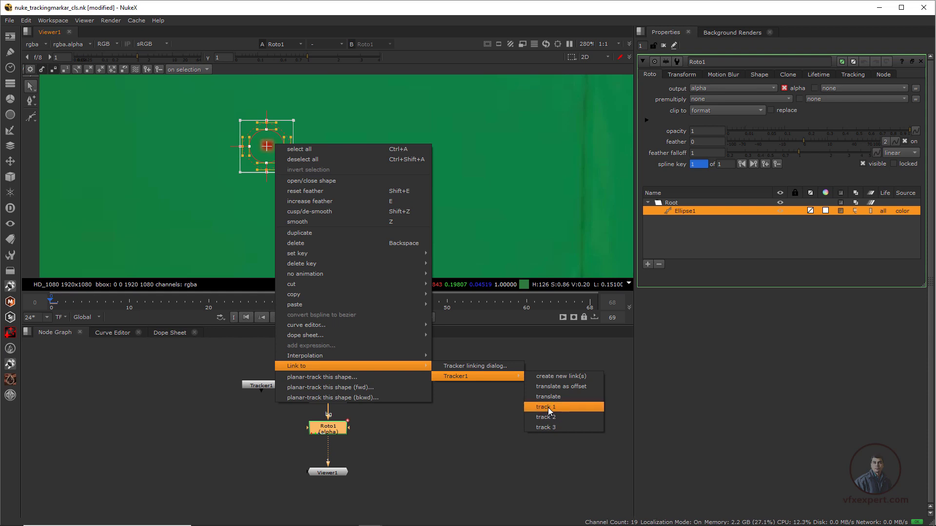
left_click(550, 406)
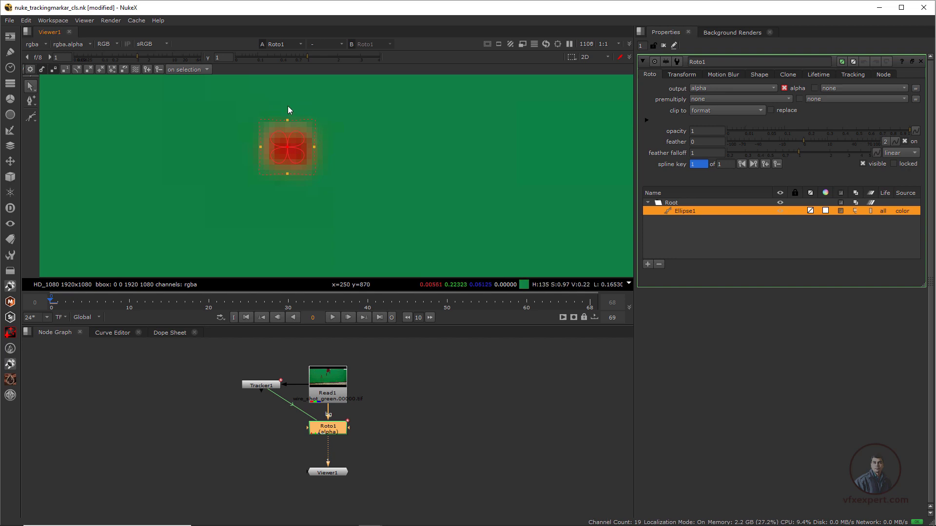
left_click(356, 165)
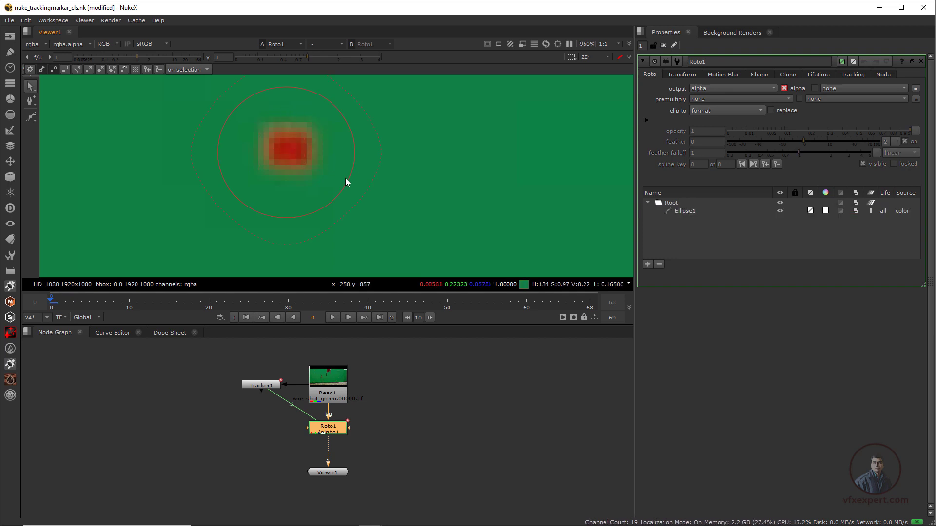
scroll(346, 177, "down", 6)
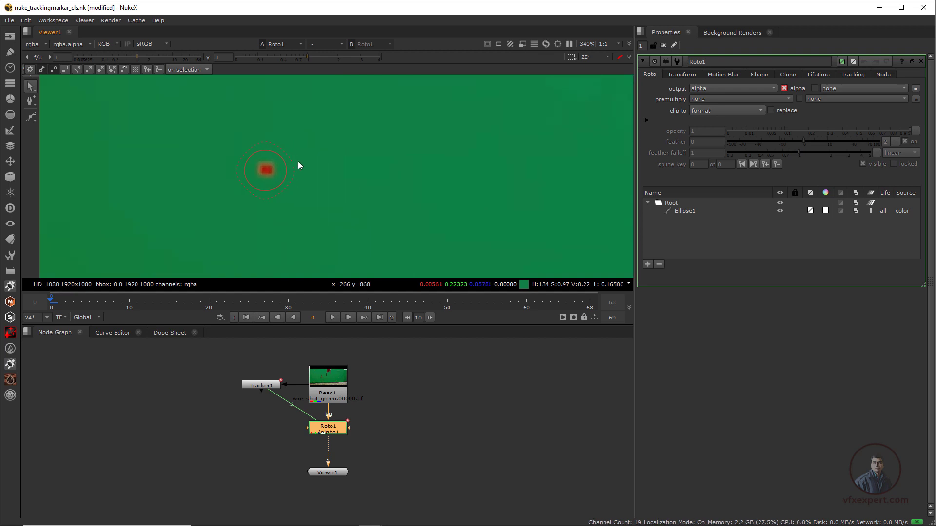
Link the ellipse as a whole shape, without selecting its individual points, to track 1 of Tracker1
left_click(276, 186)
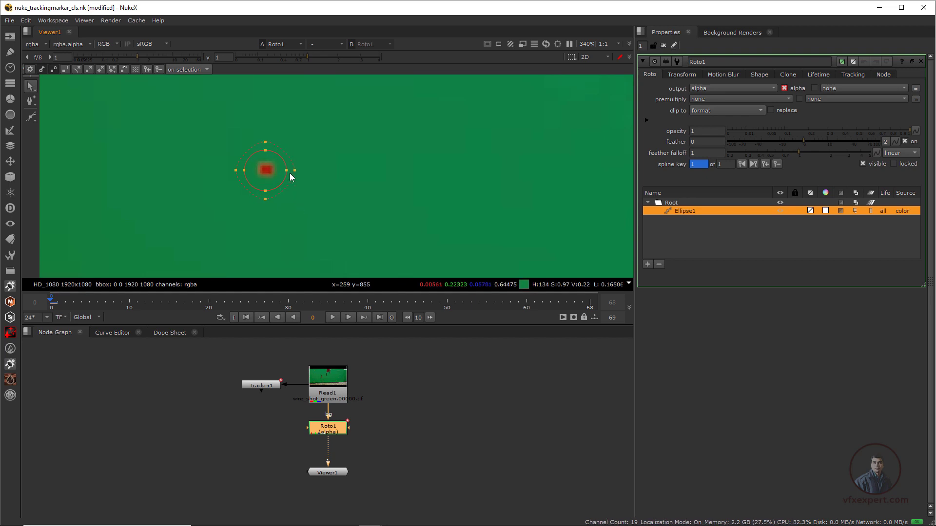
left_click(247, 169)
left_click(258, 153)
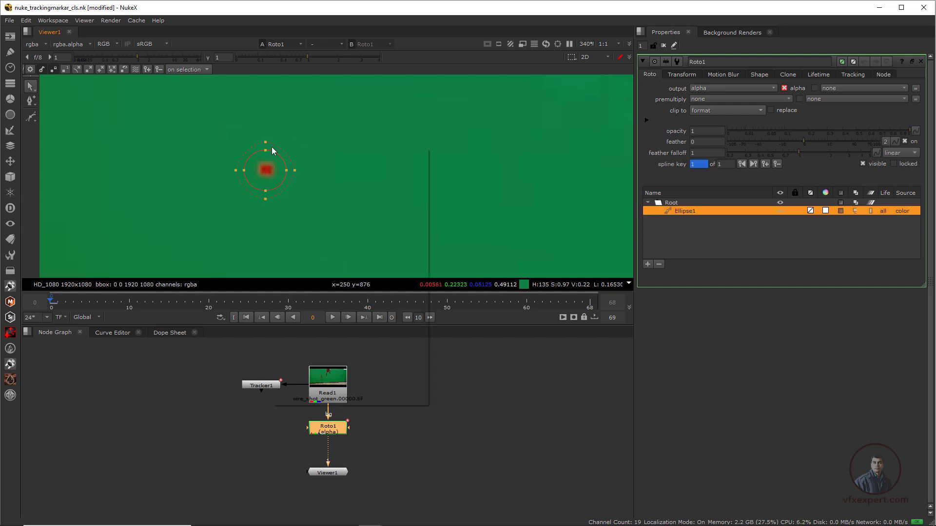
right_click(271, 147)
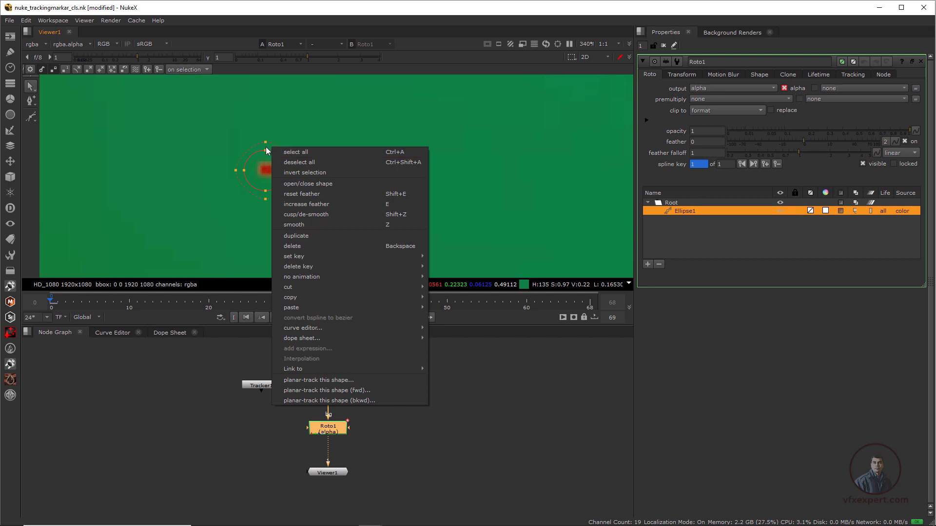
mouse_move(298, 369)
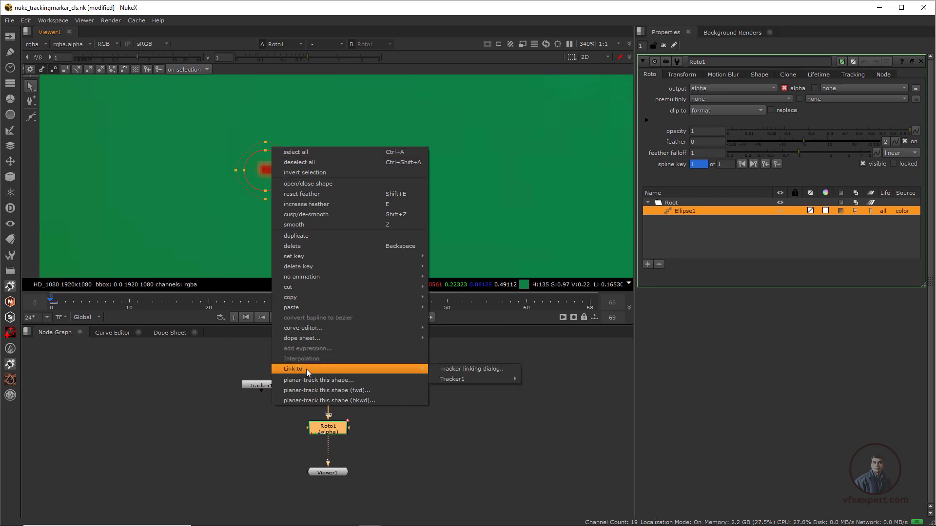
mouse_move(443, 381)
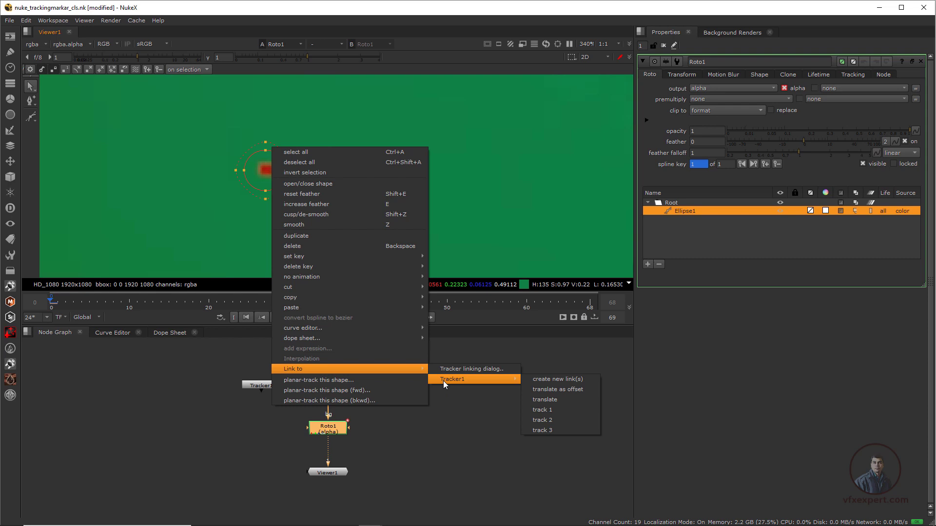
left_click(543, 411)
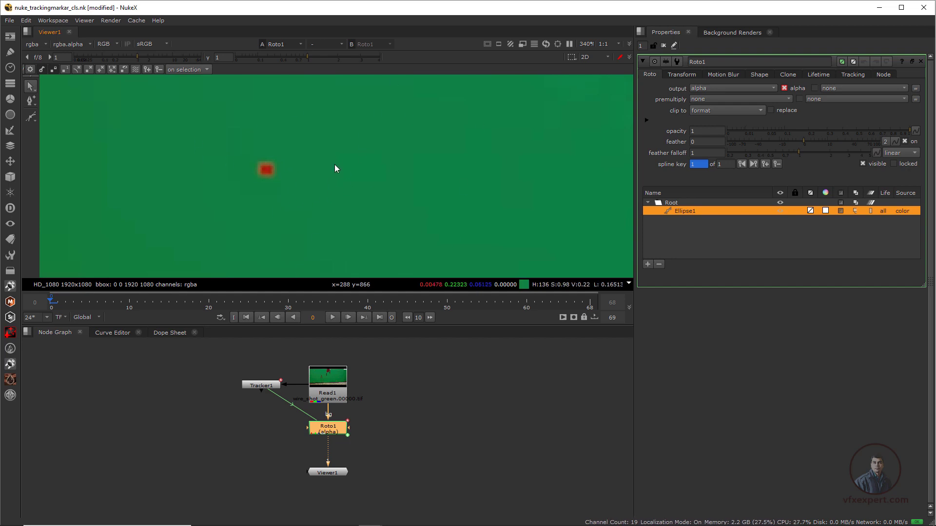
Select all points of the displaced Ellipse1 above the image and move it back over the upper-left red marker at the first frame
scroll(335, 166, "down", 8)
scroll(341, 168, "down", 3)
middle_click_drag(397, 157, 281, 236)
scroll(255, 128, "up", 6)
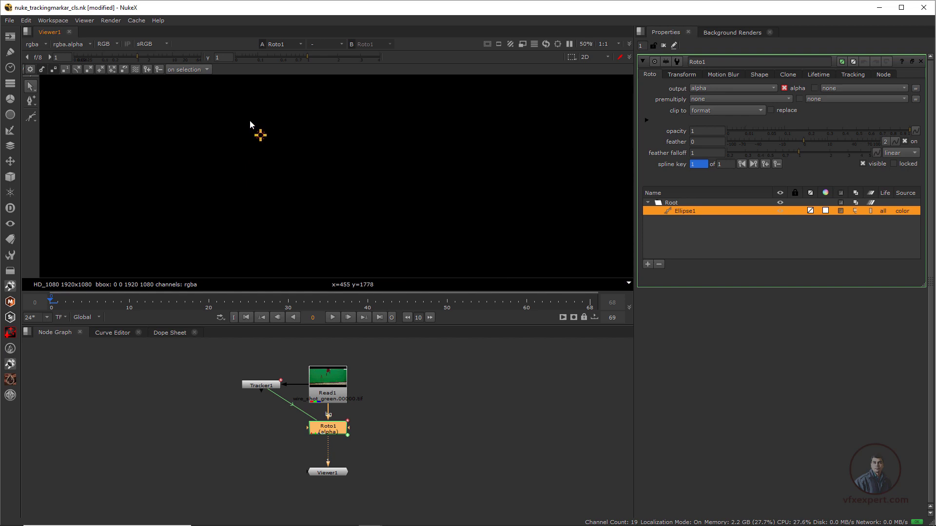
scroll(288, 151, "up", 3)
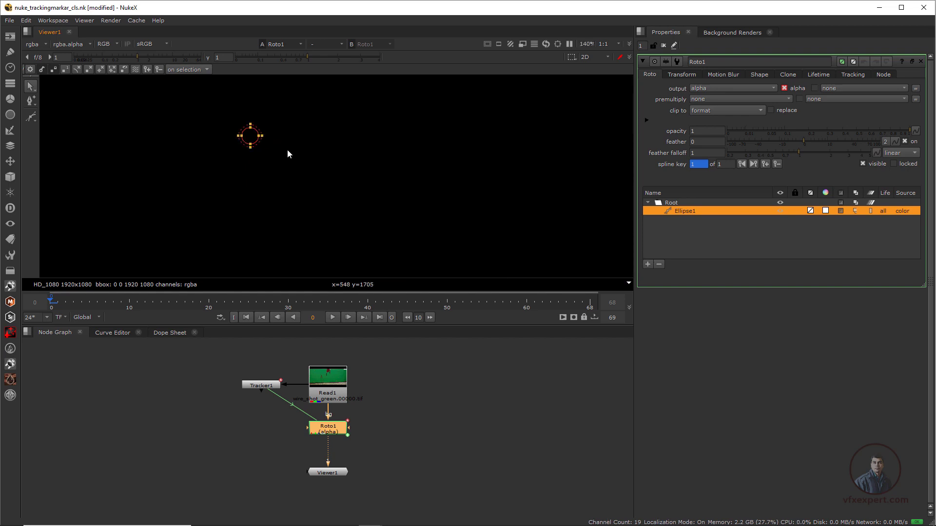
left_click_drag(219, 107, 295, 172)
left_click_drag(250, 136, 255, 239)
middle_click_drag(276, 256, 263, 242)
mouse_move(262, 241)
left_mouse_down()
mouse_move(347, 91)
mouse_move(273, 226)
left_mouse_up()
left_click_drag(333, 241, 378, 125)
middle_click_drag(378, 122, 375, 104)
left_click_drag(284, 129, 290, 242)
middle_click_drag(362, 247, 304, 148)
scroll(292, 154, "up", 3)
left_click_drag(210, 140, 225, 181)
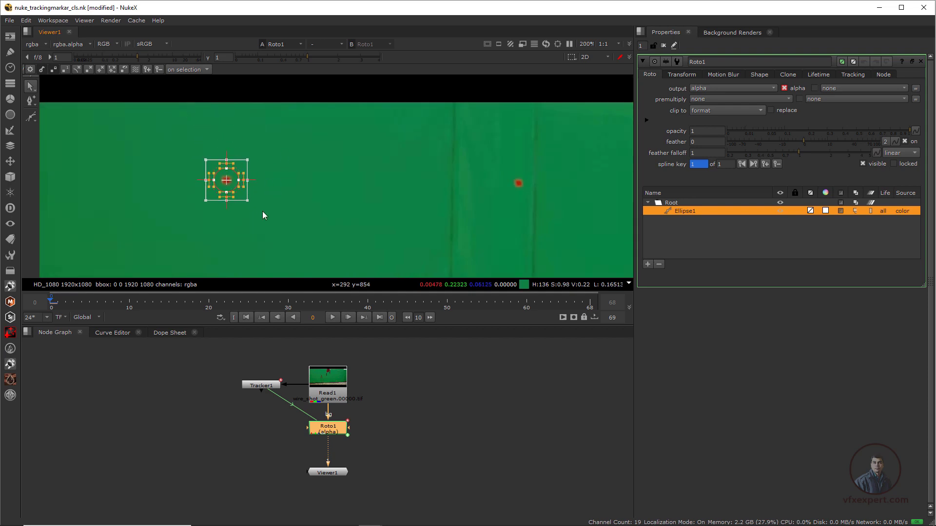
Check Ellipse1's centring on its marker, scrub past frame 18 to inspect how it follows, and return to the first frame
left_click(235, 180)
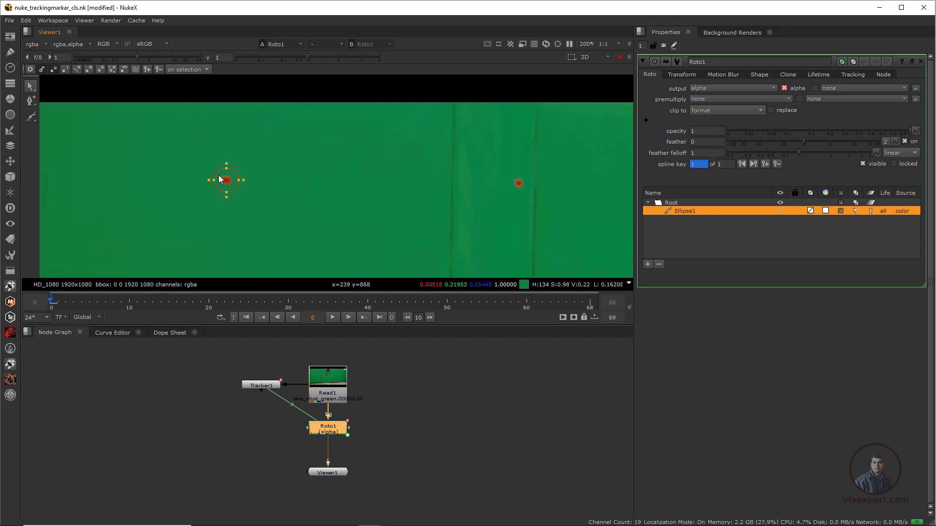
left_click_drag(207, 151, 265, 212)
scroll(254, 212, "up", 2)
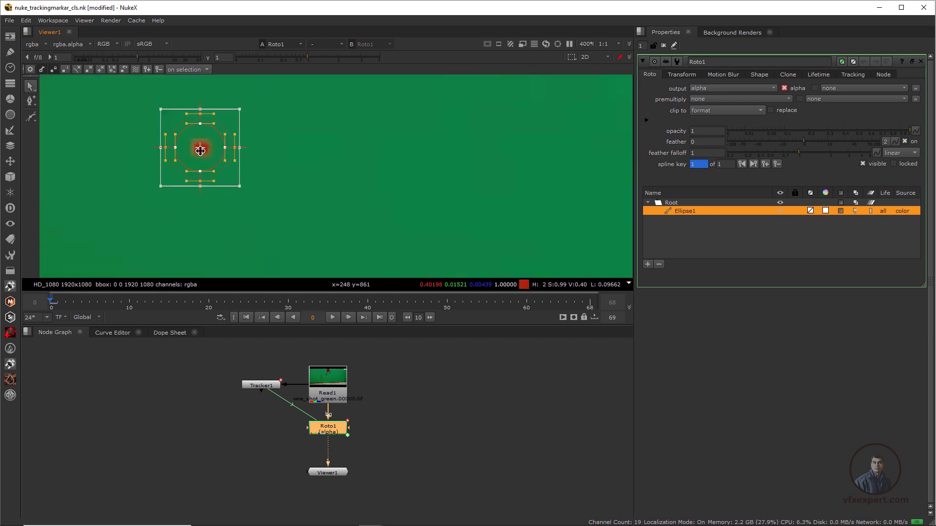
scroll(257, 200, "down", 5)
middle_click_drag(294, 239, 268, 197)
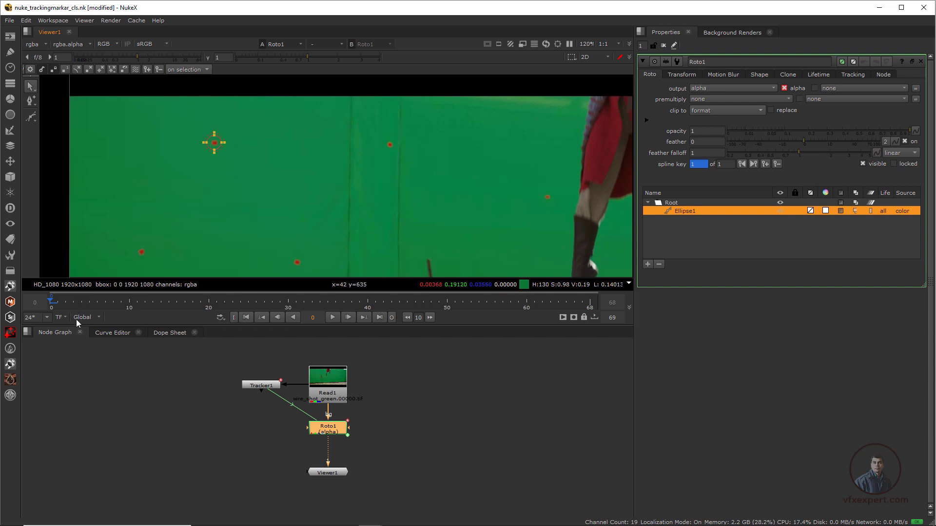
left_click_drag(59, 305, 193, 309)
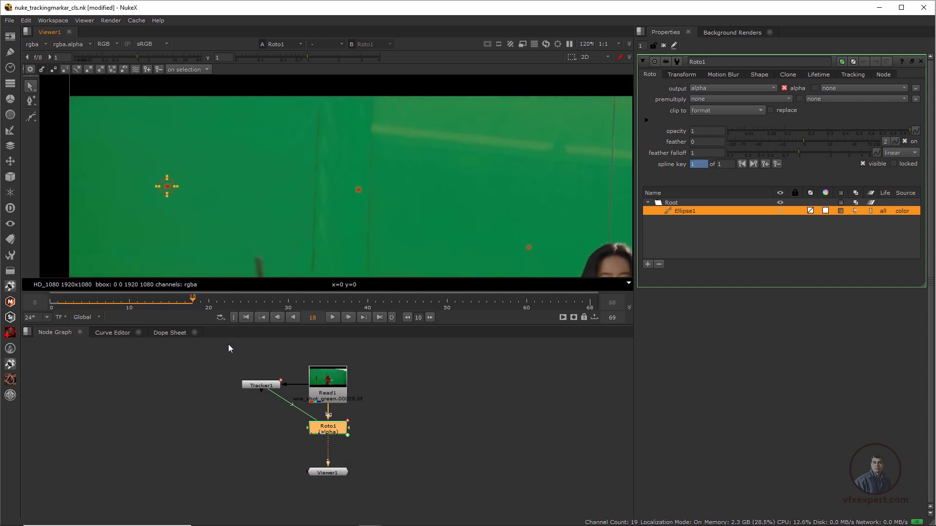
middle_click_drag(253, 257, 307, 196)
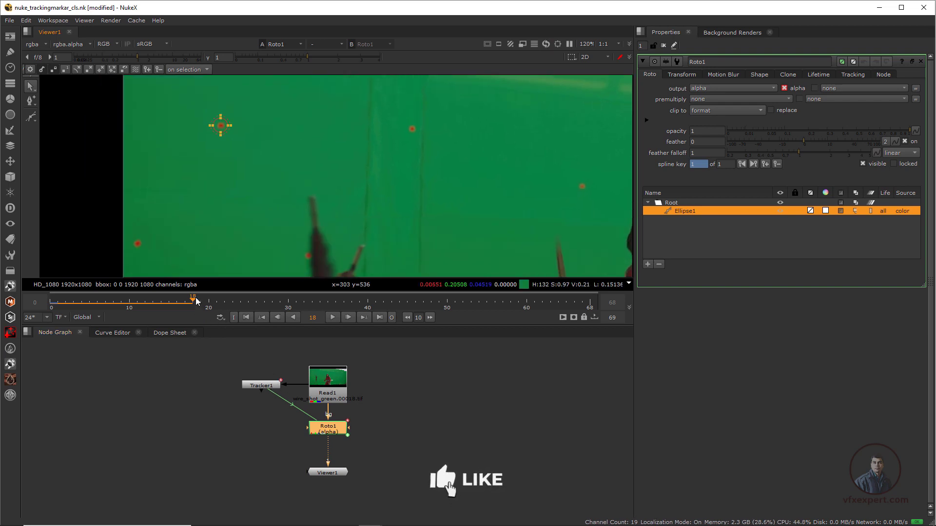
left_click_drag(193, 300, 227, 306)
left_click(246, 317)
Draw a second small, slightly outward-feathered roto ellipse around the upper red marker to the right of Ellipse1, and deselect it
scroll(290, 186, "down", 3)
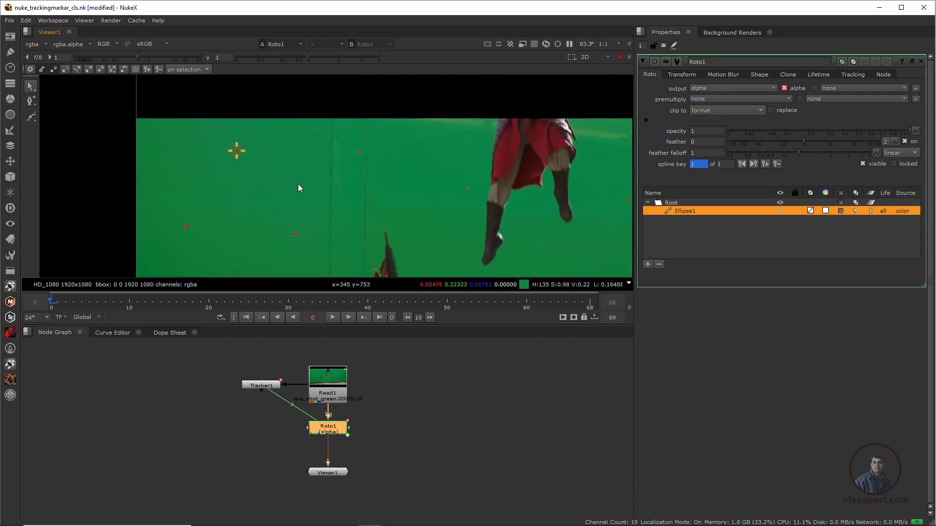
middle_click_drag(340, 199, 330, 197)
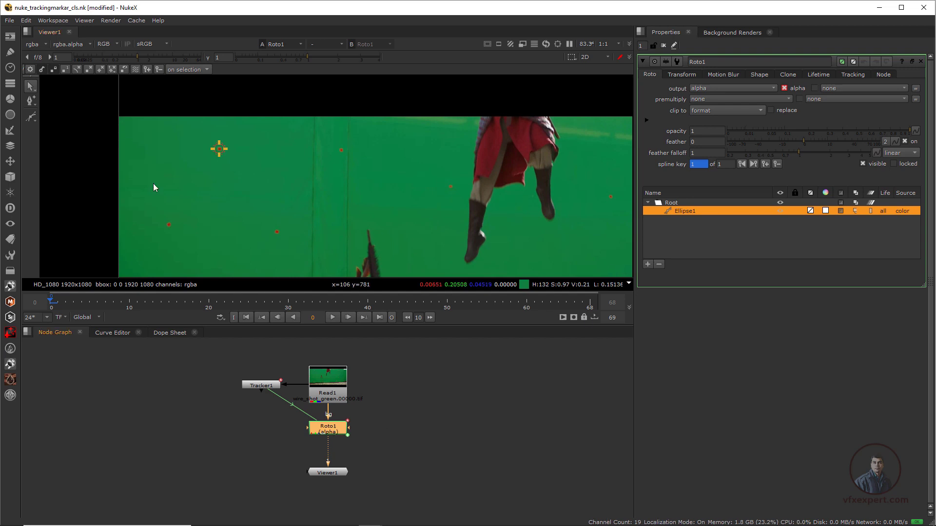
right_click(32, 118)
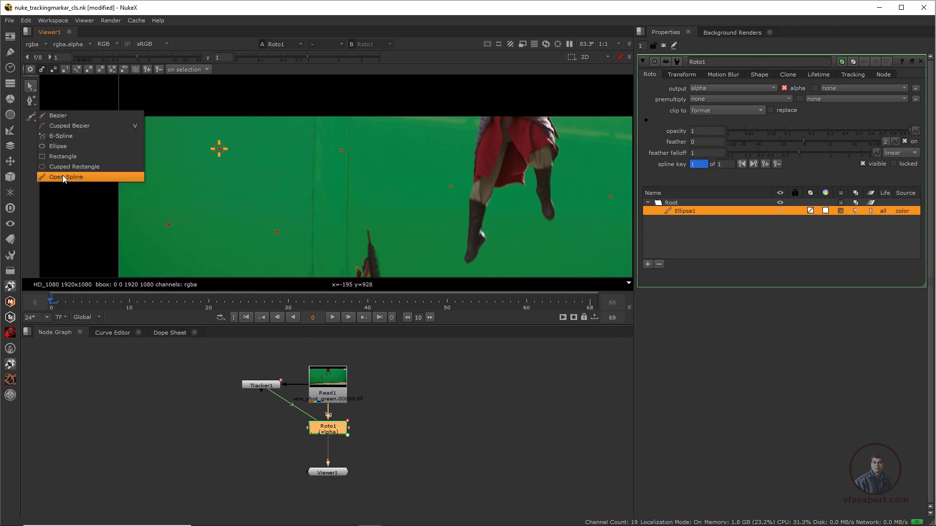
left_click(59, 146)
scroll(341, 141, "up", 4)
left_click_drag(333, 152, 352, 170)
scroll(369, 182, "up", 2)
scroll(356, 140, "up", 3)
right_click(329, 132)
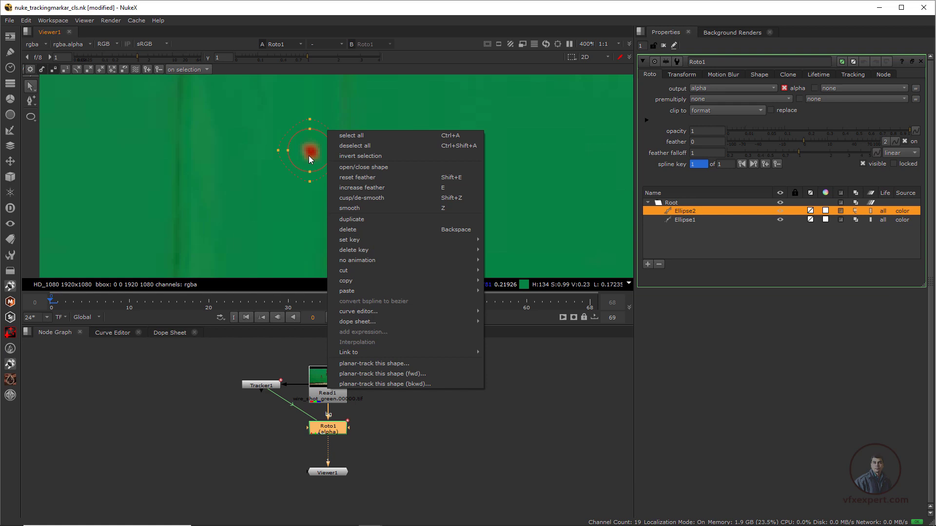
left_click(300, 226)
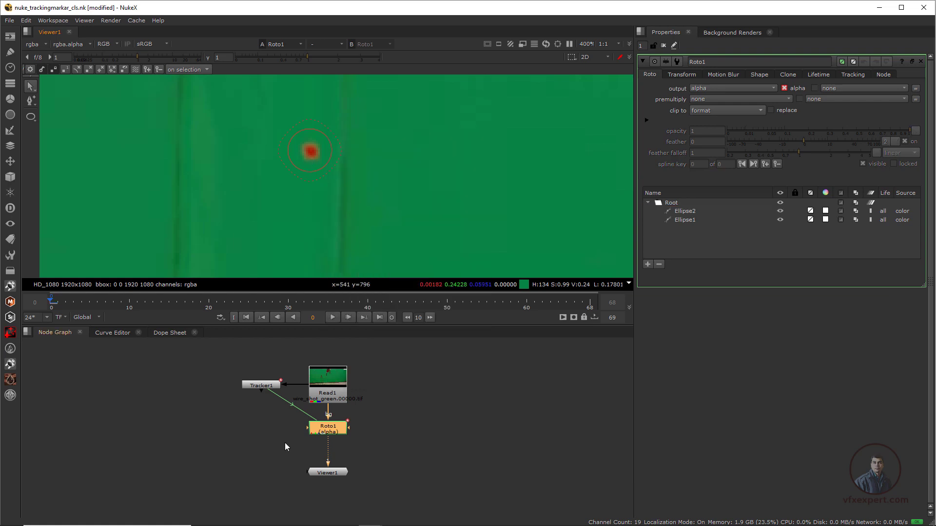
Open Tracker1's properties and compare tracks 2 and 3 to identify which one follows the second ellipse's marker
double_click(262, 386)
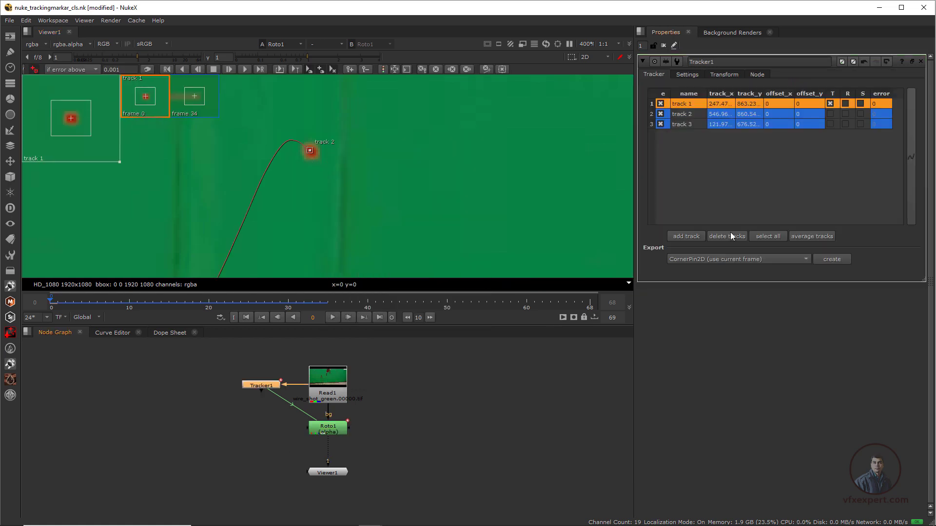
left_click(683, 114)
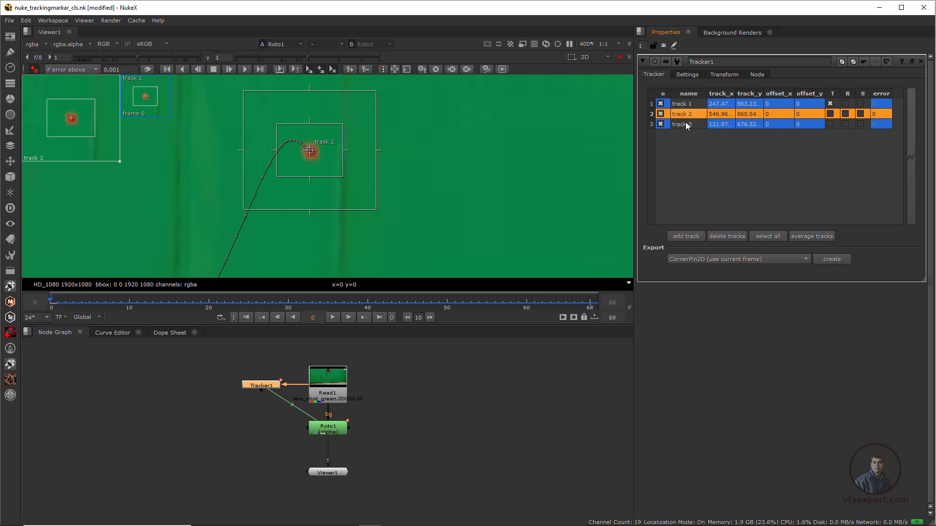
left_click(687, 125)
left_click(689, 114)
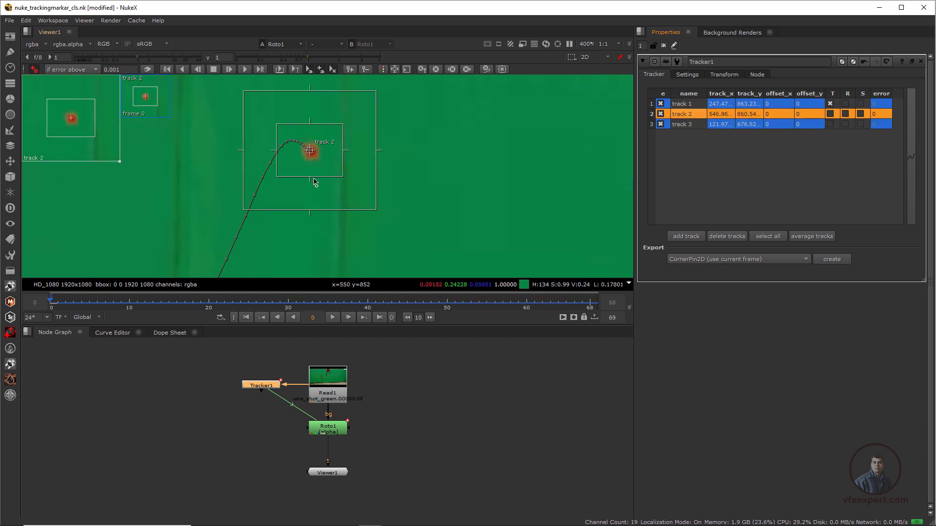
Link Ellipse2 in Roto1 to Tracker1's track 2
left_click(332, 432)
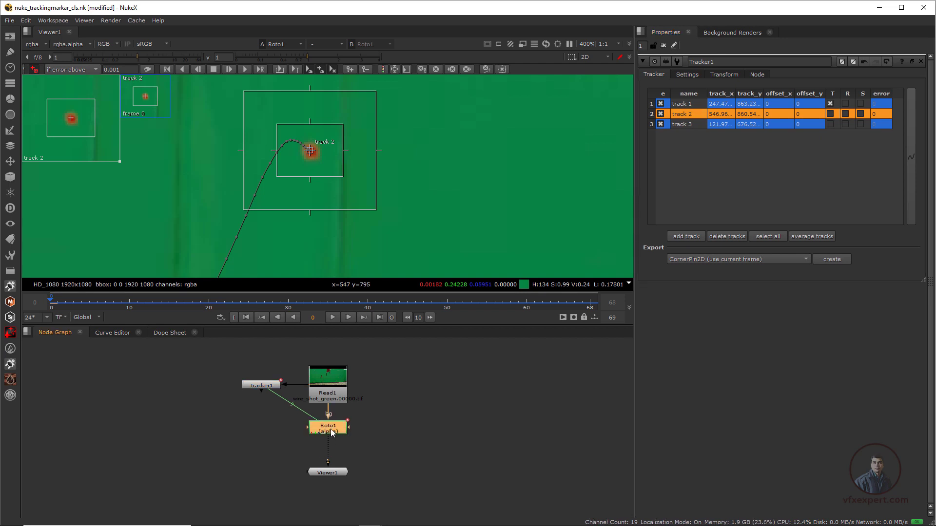
double_click(333, 432)
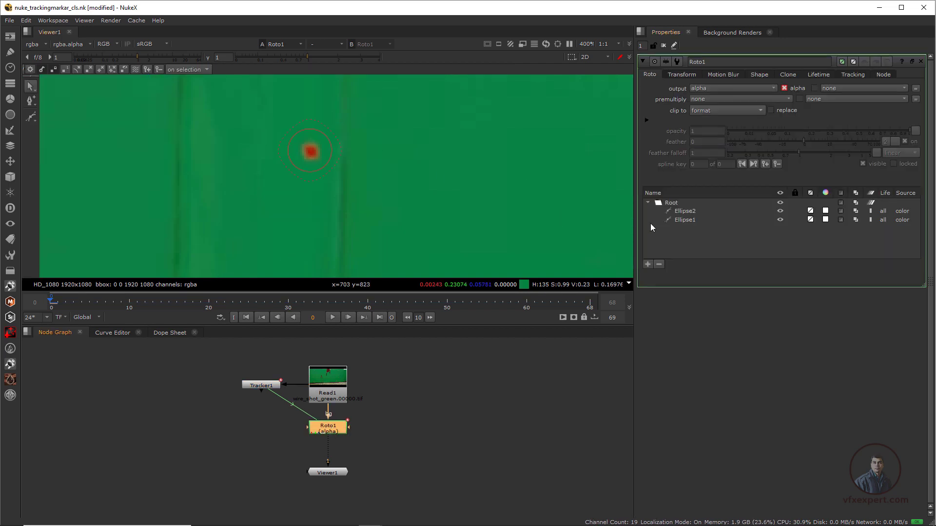
left_click(685, 211)
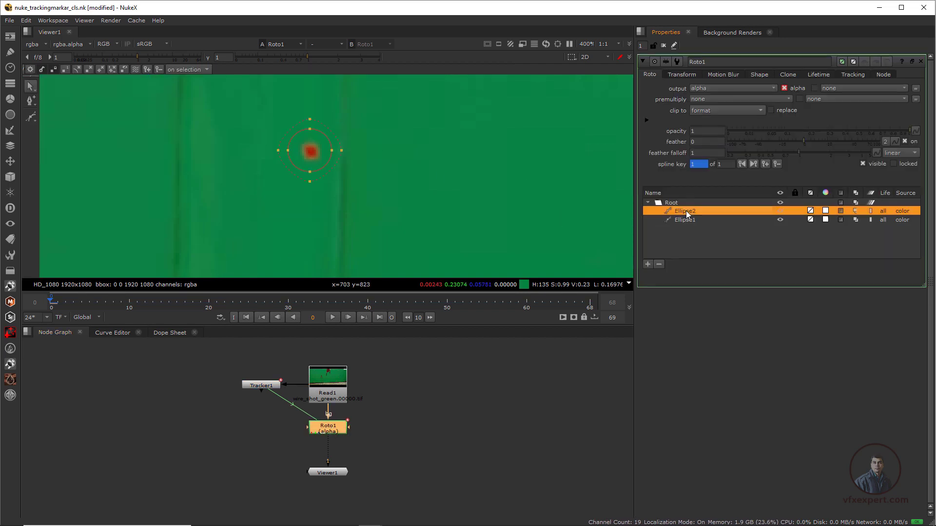
right_click(318, 125)
mouse_move(364, 345)
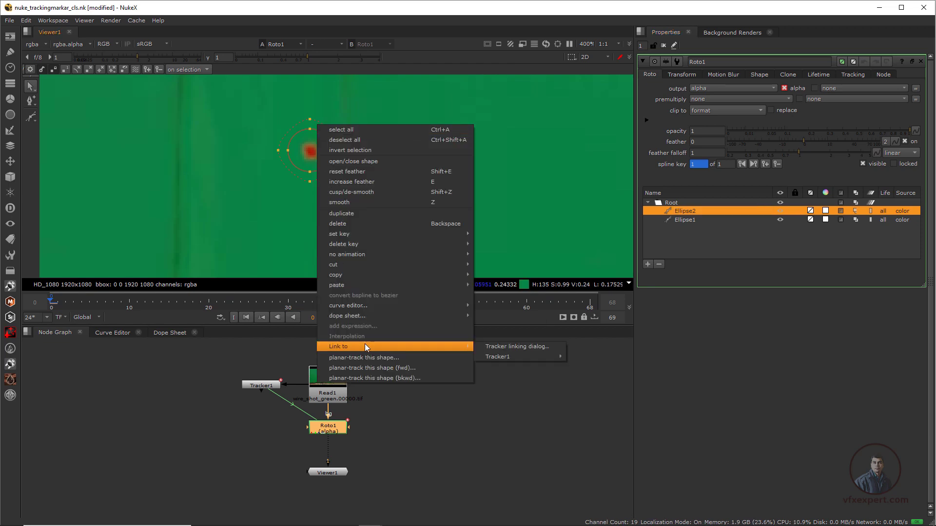
mouse_move(507, 358)
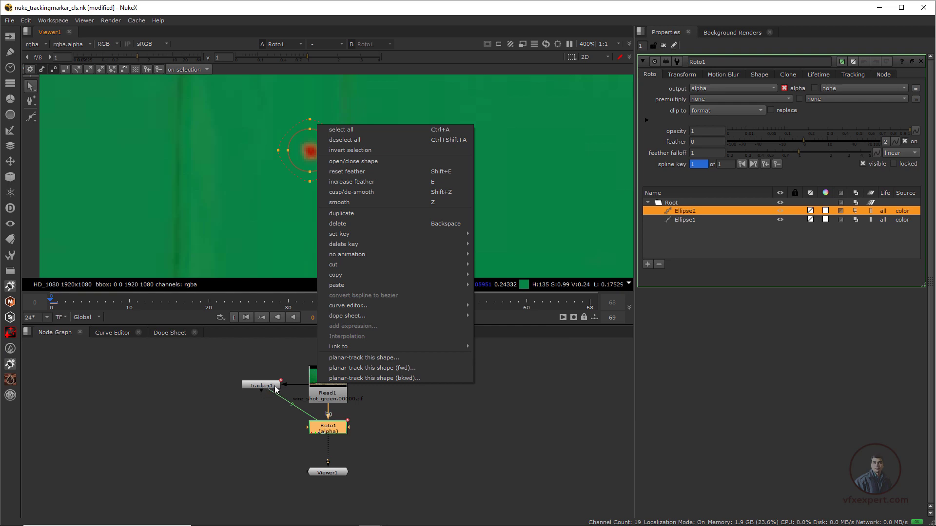
mouse_move(422, 347)
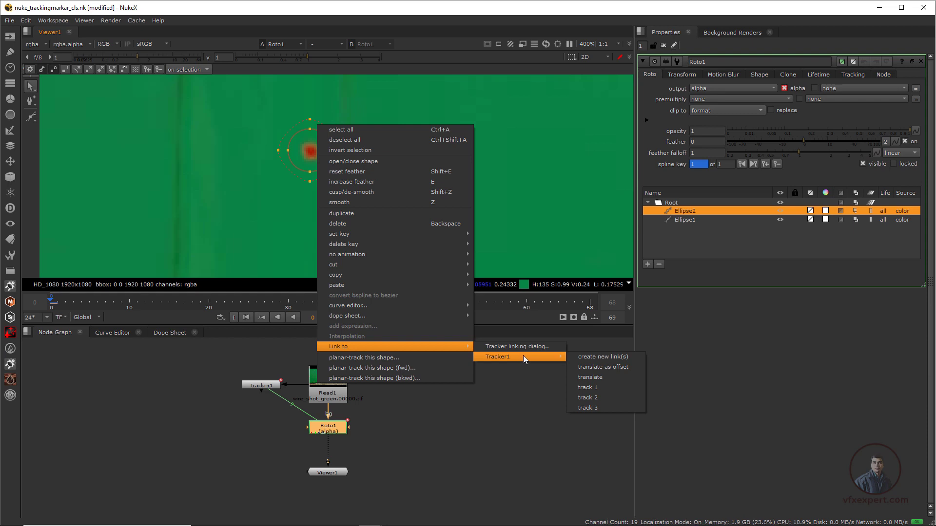
left_click(592, 396)
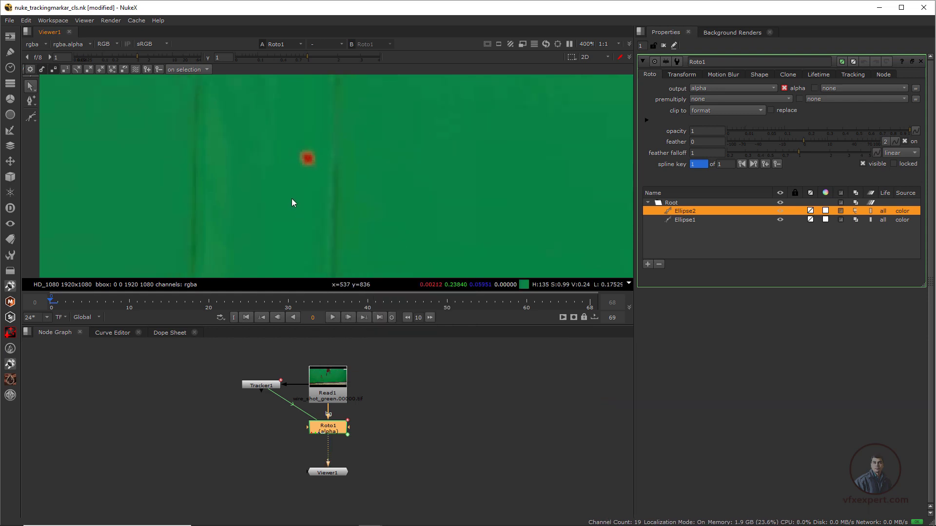
Select the displaced Ellipse2 above the image and move it back over the upper red marker to the right of Ellipse1
scroll(351, 207, "down", 5)
scroll(351, 207, "down", 3)
middle_click_drag(458, 186, 340, 202)
scroll(388, 199, "down", 3)
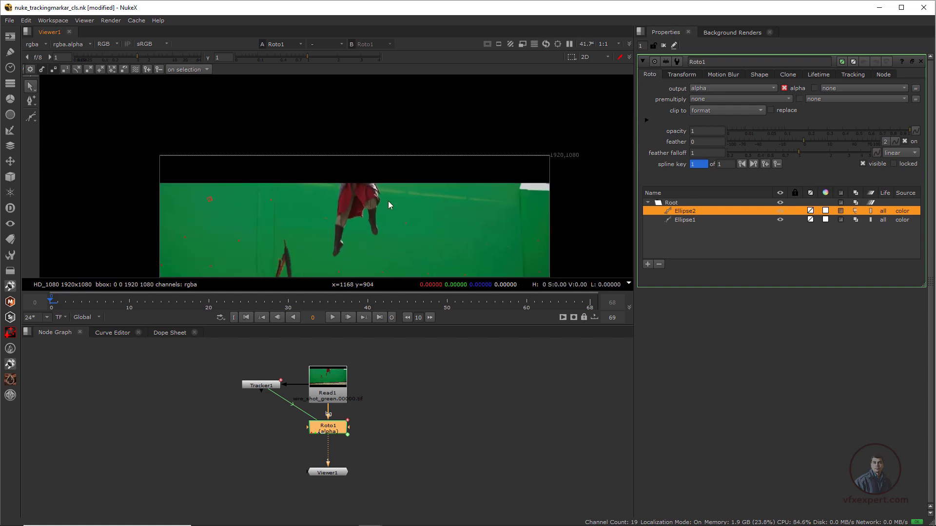
middle_click_drag(404, 181, 384, 194)
scroll(384, 197, "down", 2)
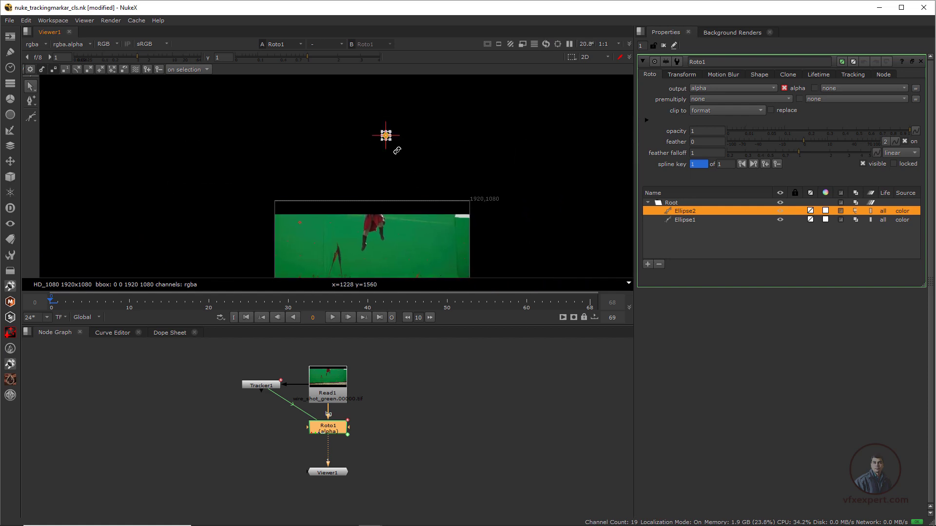
scroll(397, 148, "up", 2)
key("ctrl+z")
key("ctrl+z")
key("ctrl+z")
middle_click_drag(381, 215, 454, 72)
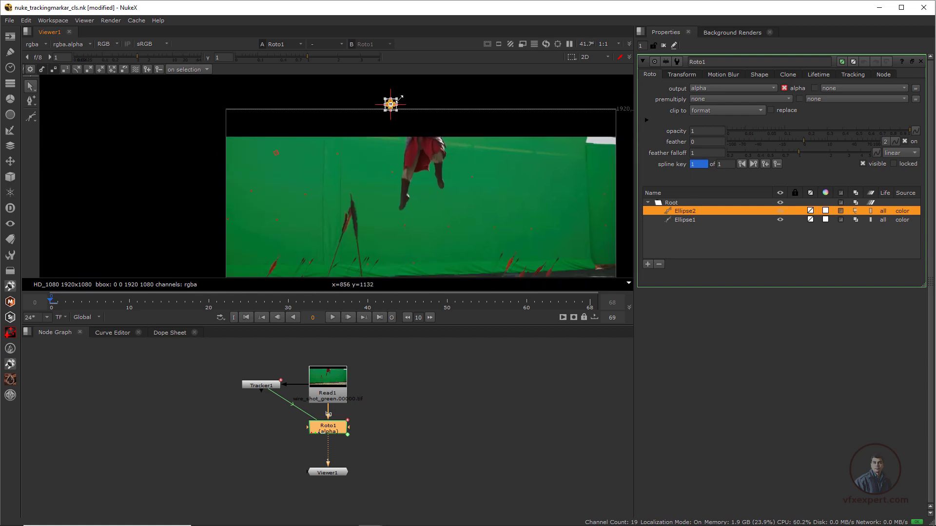
scroll(340, 155, "up", 5)
mouse_move(393, 104)
left_mouse_down()
mouse_move(340, 155)
mouse_move(314, 144)
left_mouse_up()
scroll(368, 199, "down", 2)
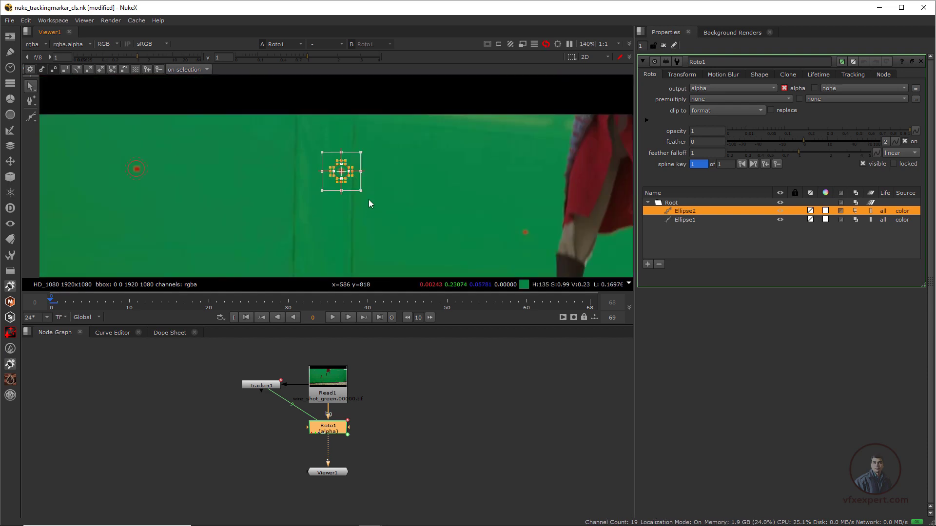
middle_click_drag(369, 200, 323, 175)
Scrub to frame 30 to check how Ellipse2 follows its marker, and deselect the shape
left_click_drag(58, 302, 226, 284)
scroll(390, 169, "down", 3)
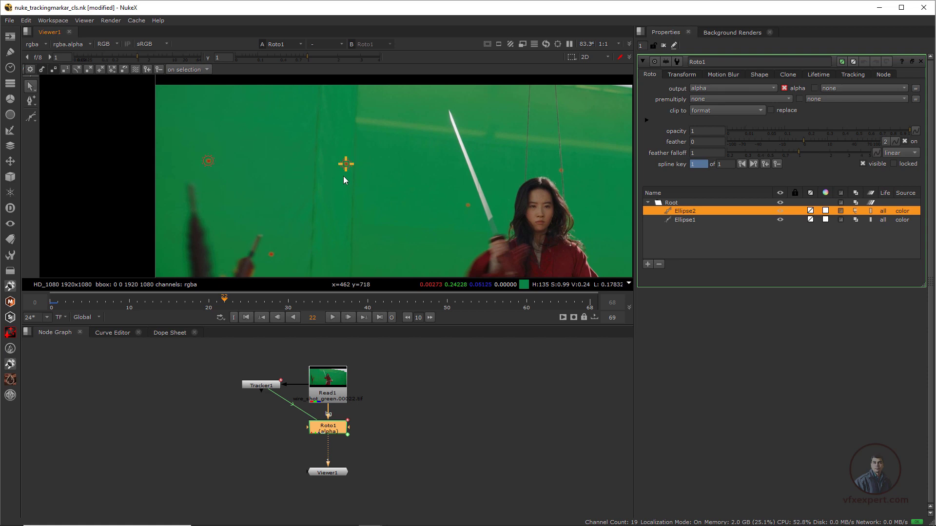
scroll(343, 191, "down", 1)
left_click_drag(242, 298, 288, 305)
left_click(323, 201)
scroll(323, 200, "up", 3)
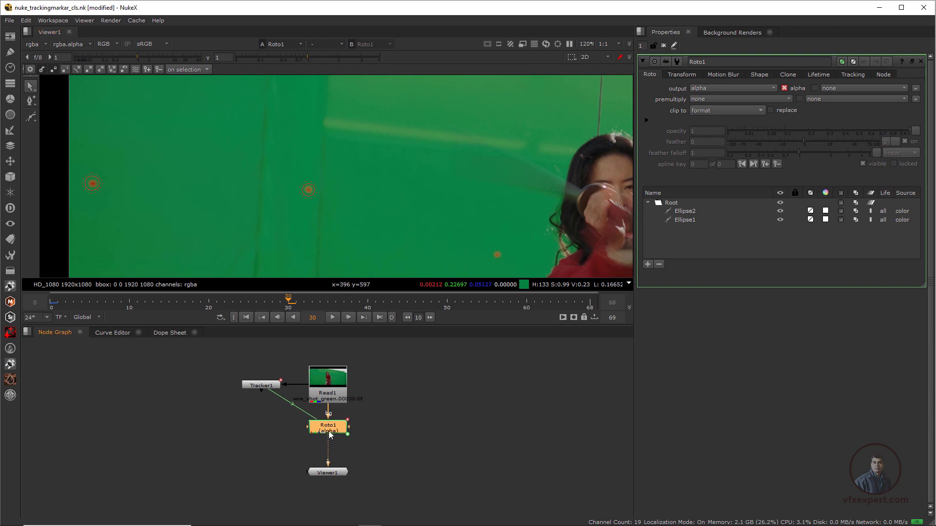
Add a MarkerRemoval node after Roto1
key("Tab")
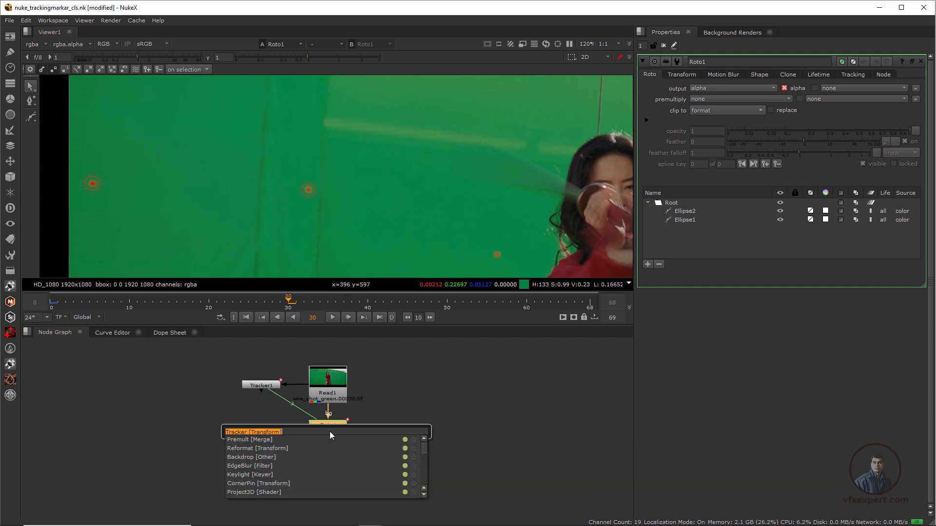
type("mar")
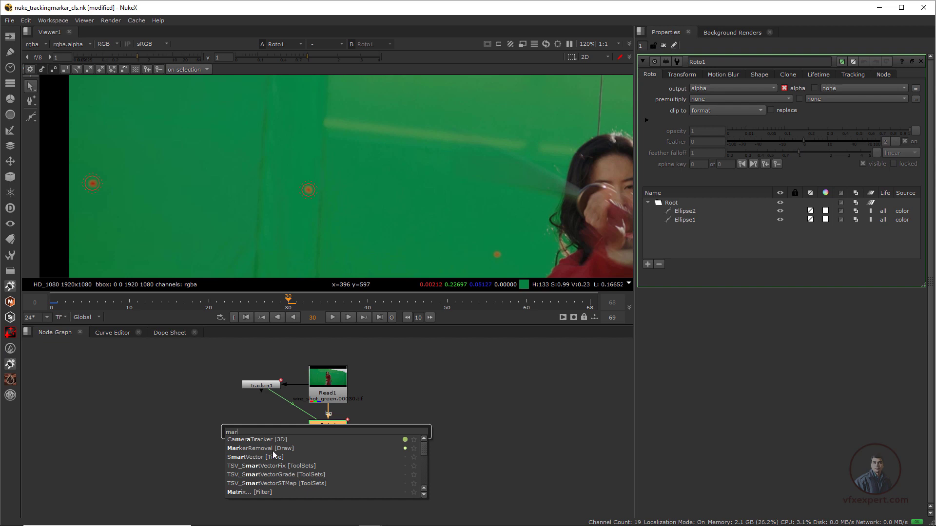
left_click(273, 450)
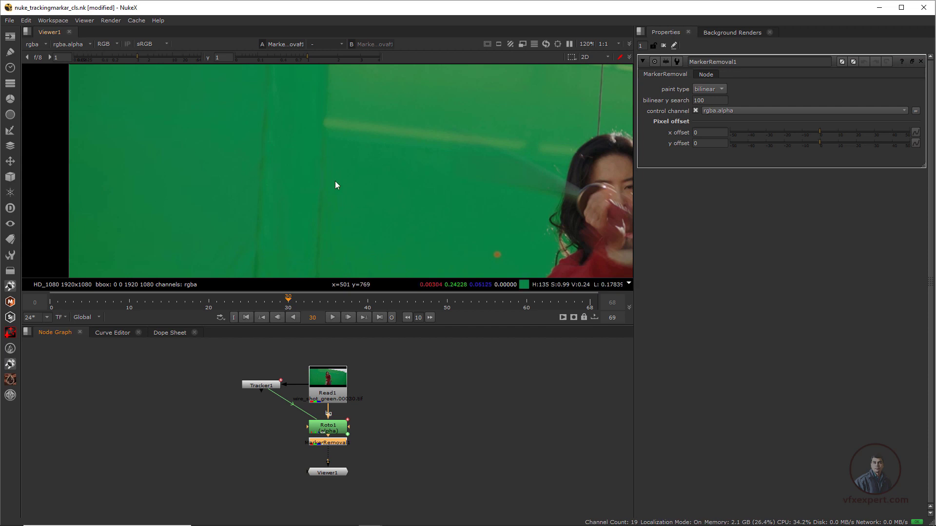
Play the shot from the first frame twice to review the marker removal on the two masked markers
scroll(288, 195, "down", 5)
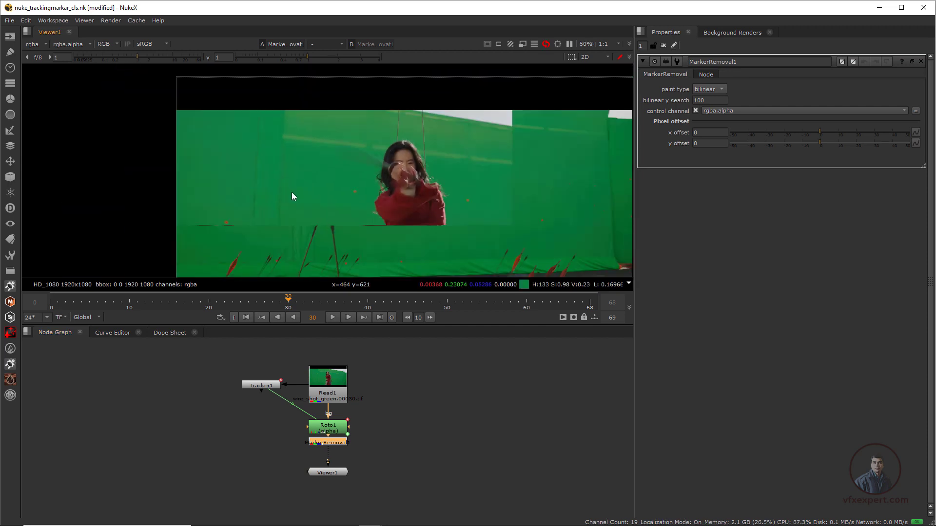
left_click(246, 317)
middle_click_drag(294, 224, 264, 233)
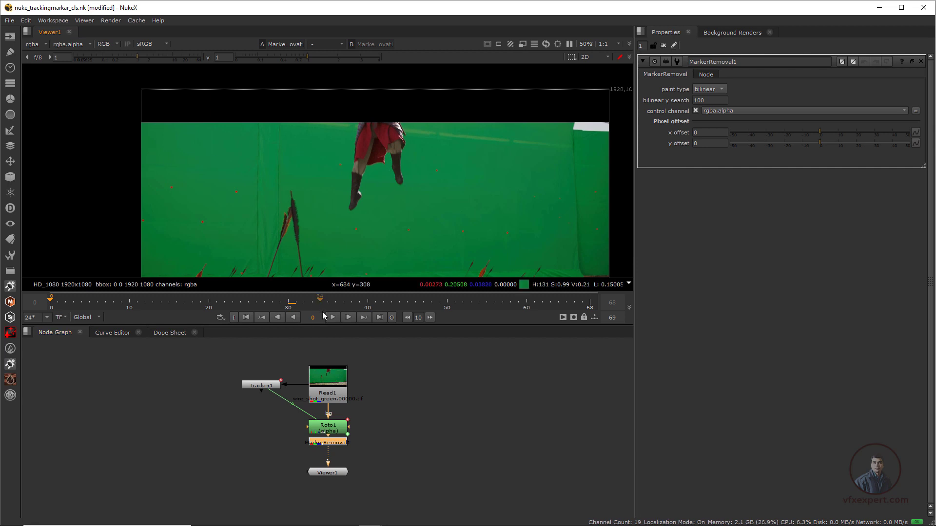
left_click(333, 317)
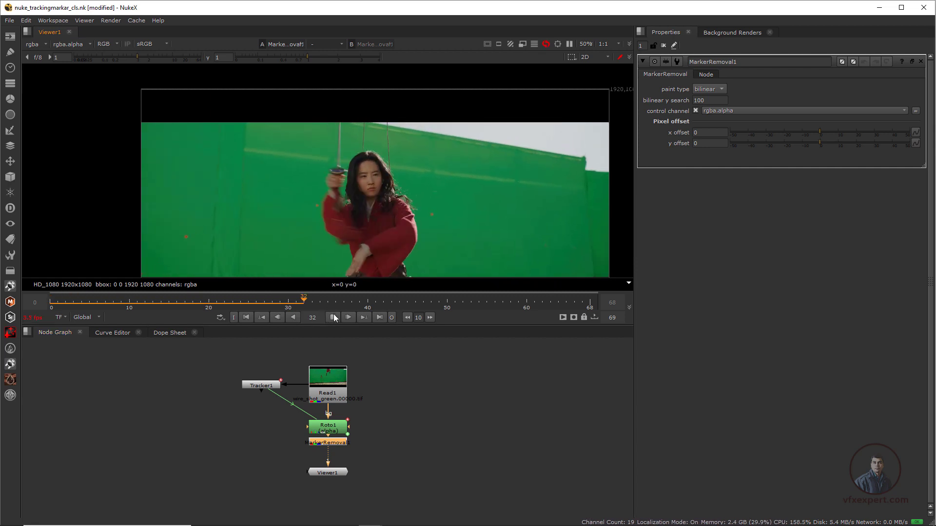
left_click(332, 318)
left_click(246, 317)
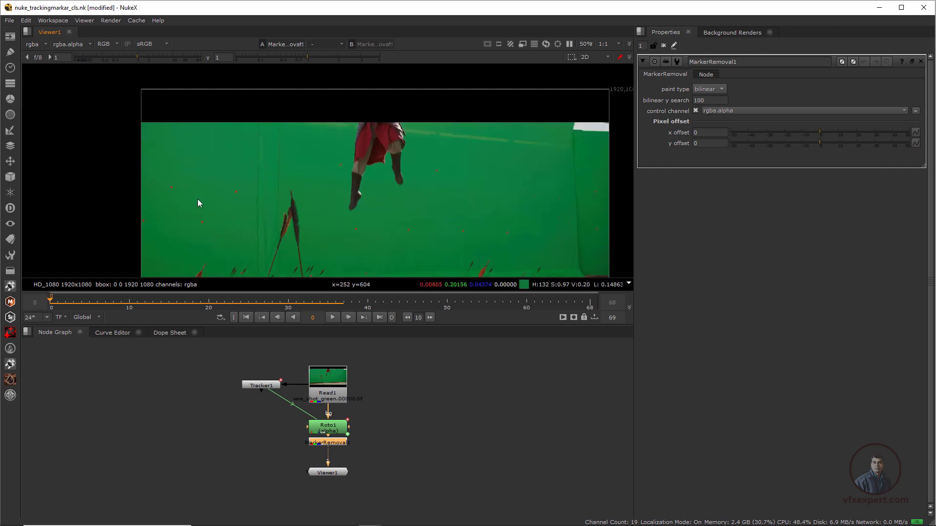
left_click(333, 317)
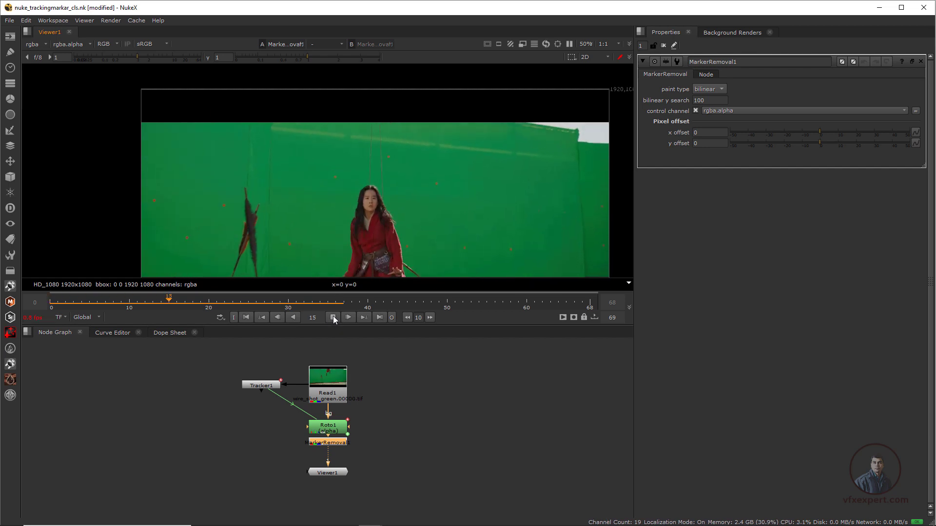
left_click(332, 318)
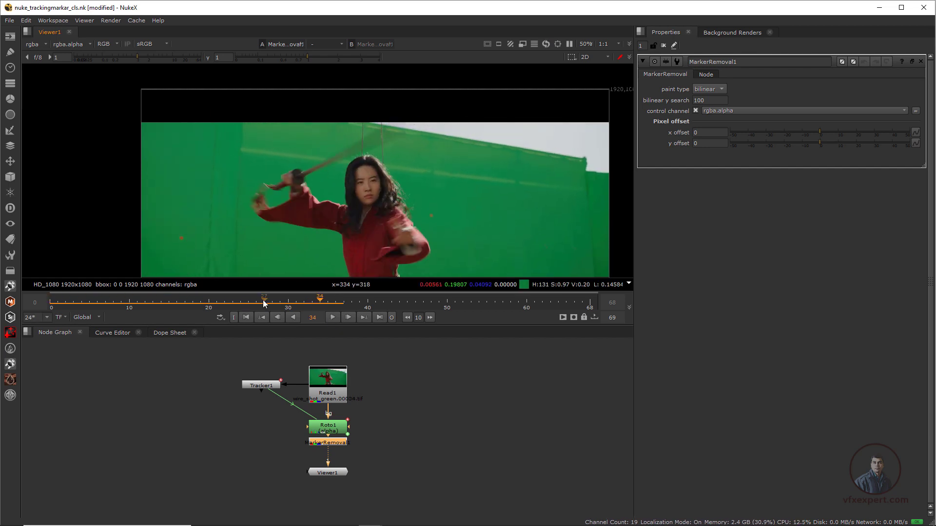
Examine the remaining markers on the green screen around frames 16 and 17, and return to the first frame
left_click_drag(265, 304, 177, 304)
scroll(255, 249, "up", 3)
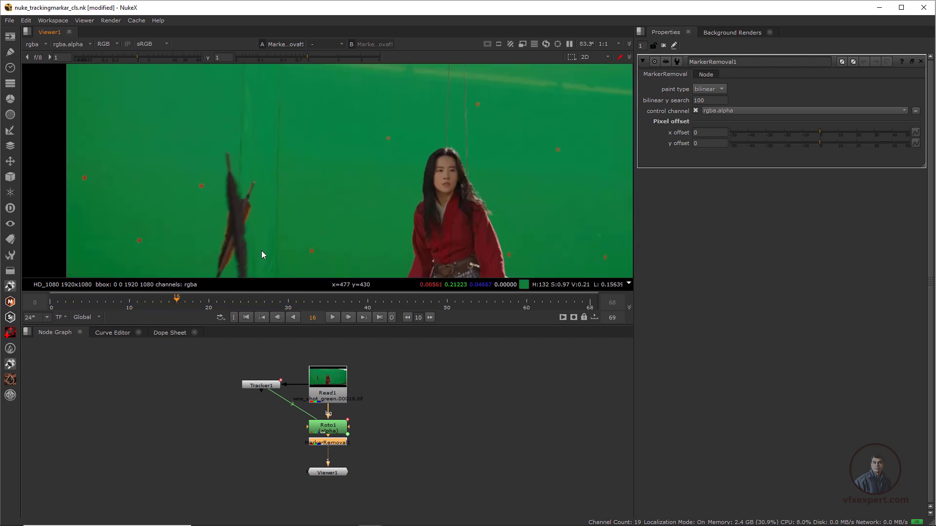
middle_click_drag(261, 250, 318, 239)
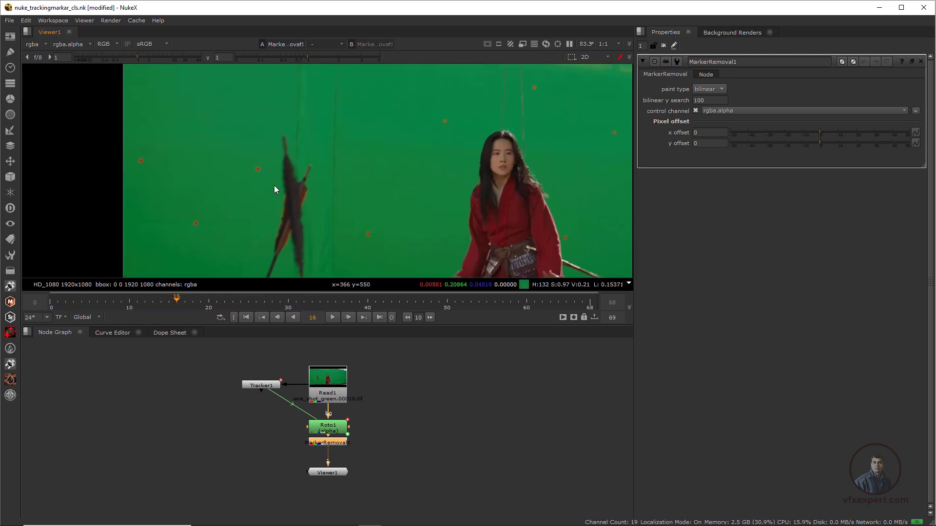
mouse_move(185, 303)
left_mouse_down()
mouse_move(201, 304)
mouse_move(175, 306)
mouse_move(208, 314)
mouse_move(189, 315)
left_mouse_up()
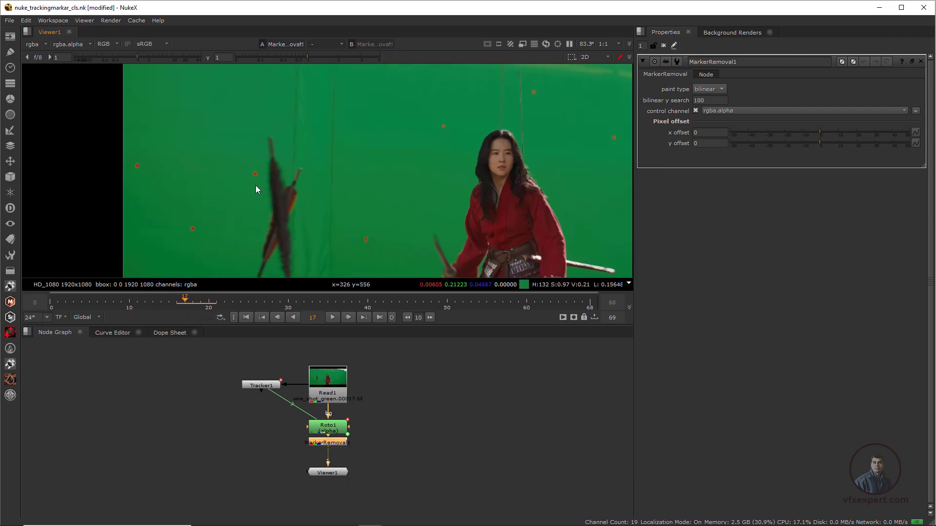
left_click(246, 318)
scroll(292, 179, "down", 2)
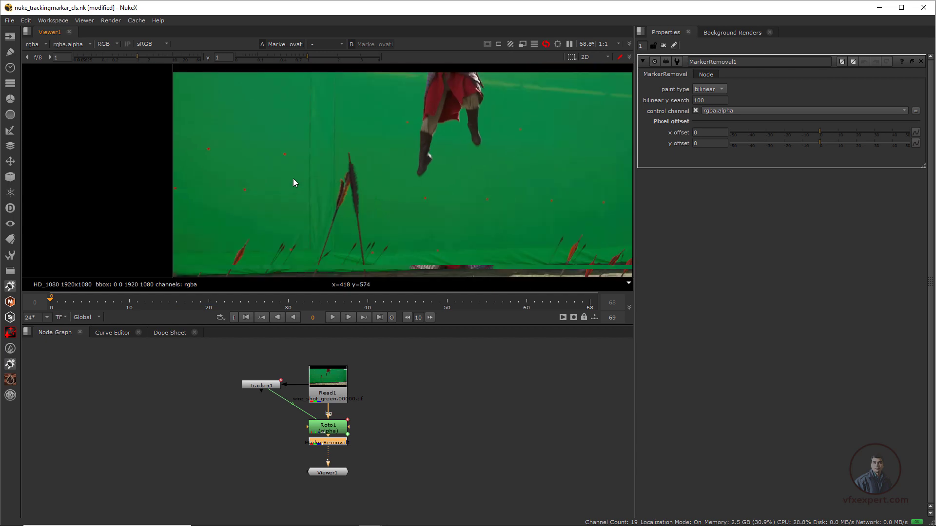
middle_click_drag(295, 154, 263, 213)
scroll(288, 195, "up", 2)
scroll(263, 213, "down", 1)
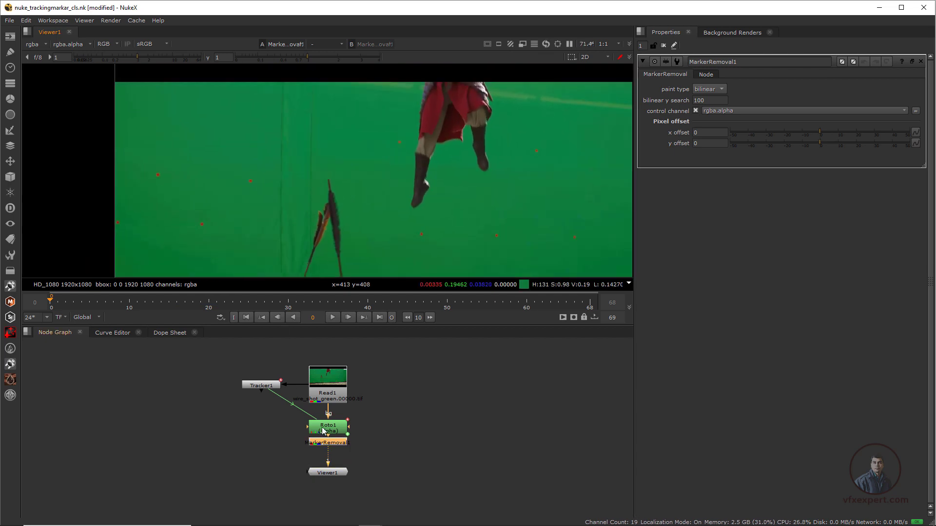
Space out MarkerRemoval1 and Viewer1 below Roto1 and display Roto1's output in the viewer
left_click_drag(330, 473, 330, 479)
left_click_drag(336, 445, 336, 456)
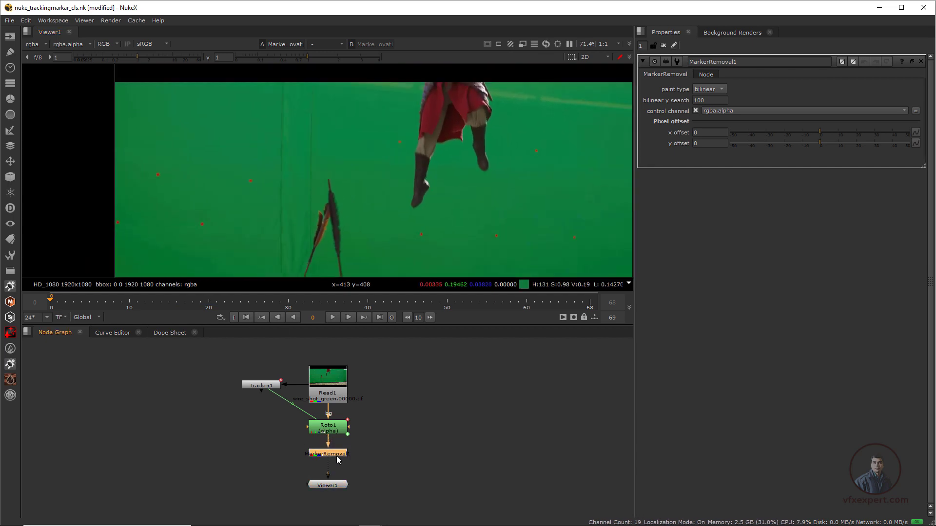
key("1")
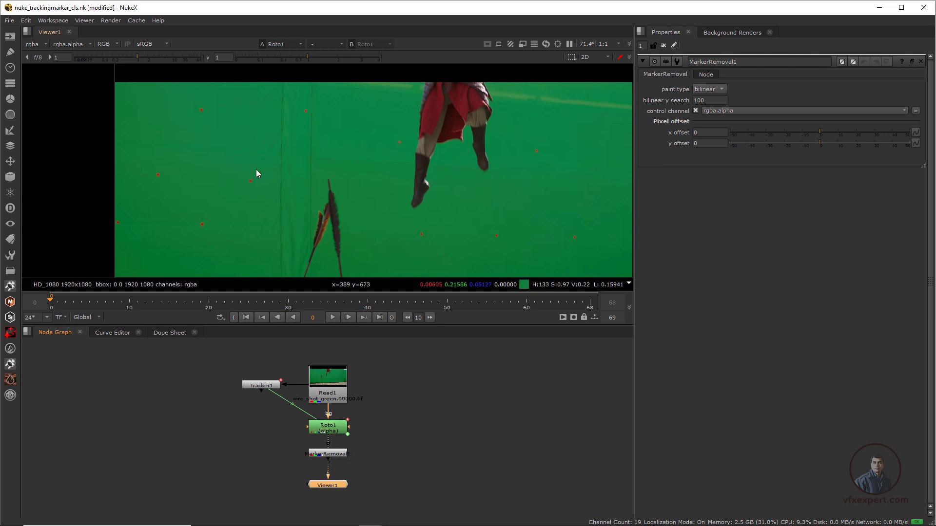
Add track 4 in Tracker1 on the red marker to the right of track 3's marker and track it forward
double_click(263, 385)
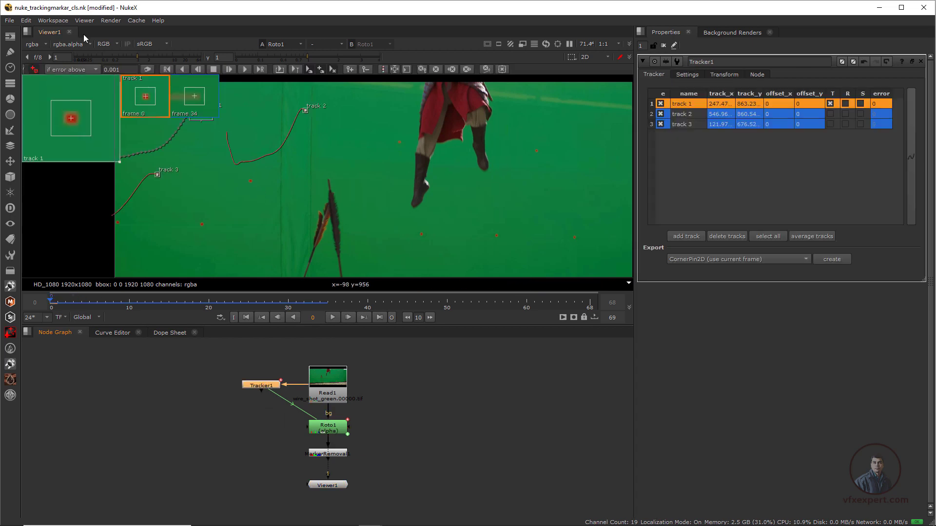
left_click_drag(258, 191, 263, 194)
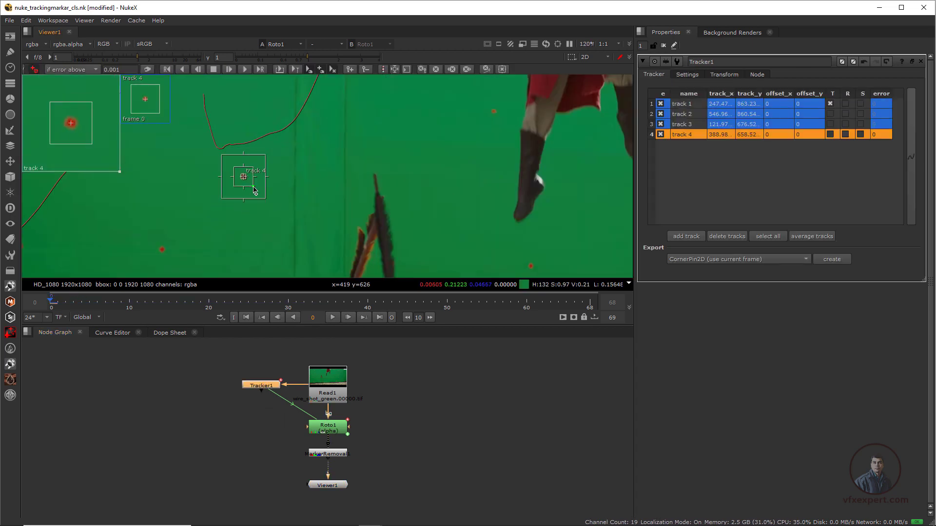
left_click(245, 69)
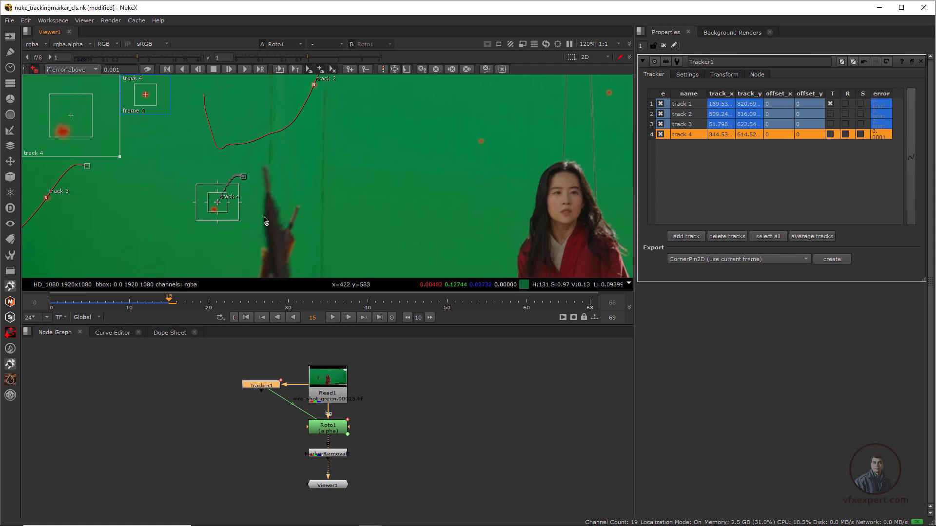
Check track 4 over frames 12 to 15 and recentre it on its red marker at frame 15
scroll(249, 224, "up", 4)
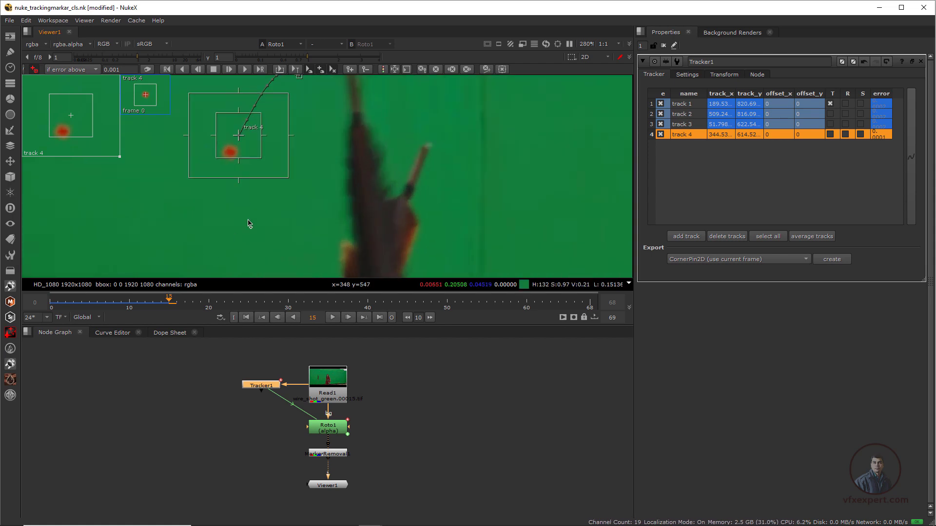
scroll(257, 272, "down", 1)
left_click_drag(173, 307, 148, 307)
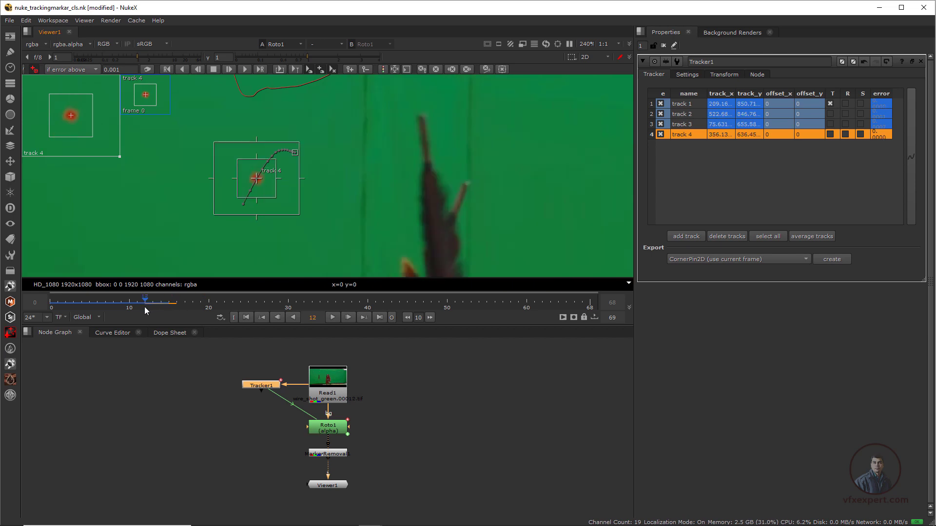
left_click(152, 306)
scroll(247, 227, "up", 2)
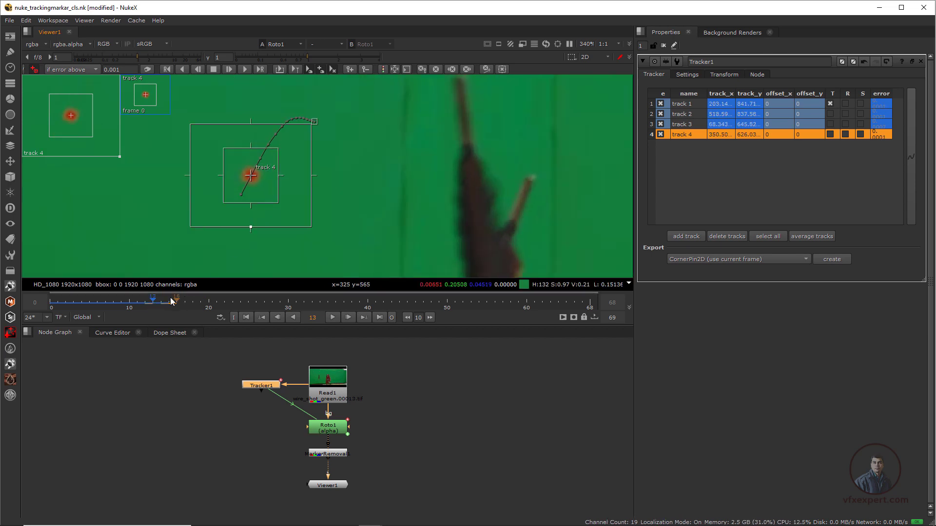
key("Right")
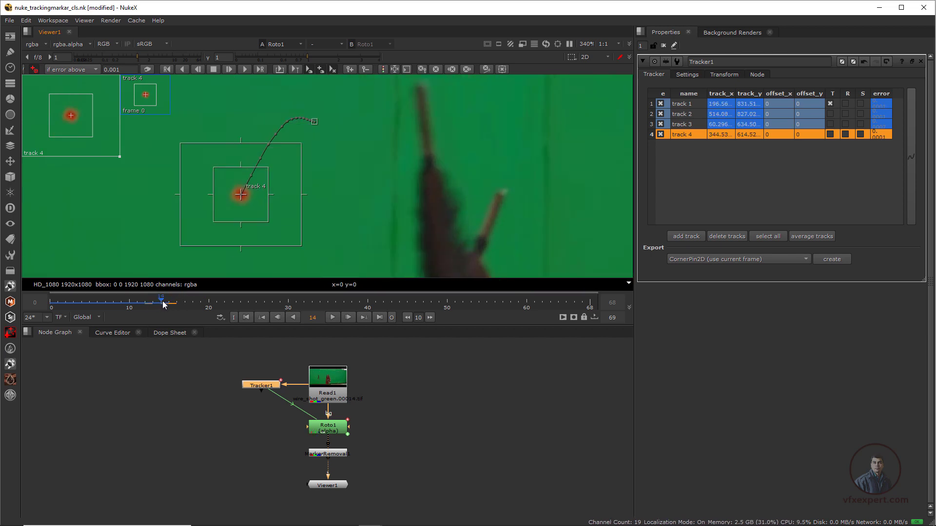
left_click(229, 70)
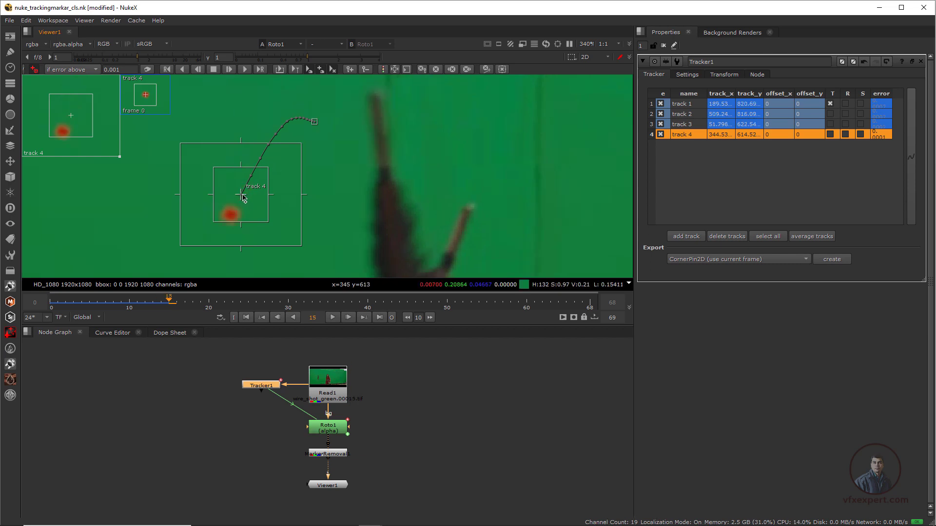
left_click_drag(242, 196, 232, 217)
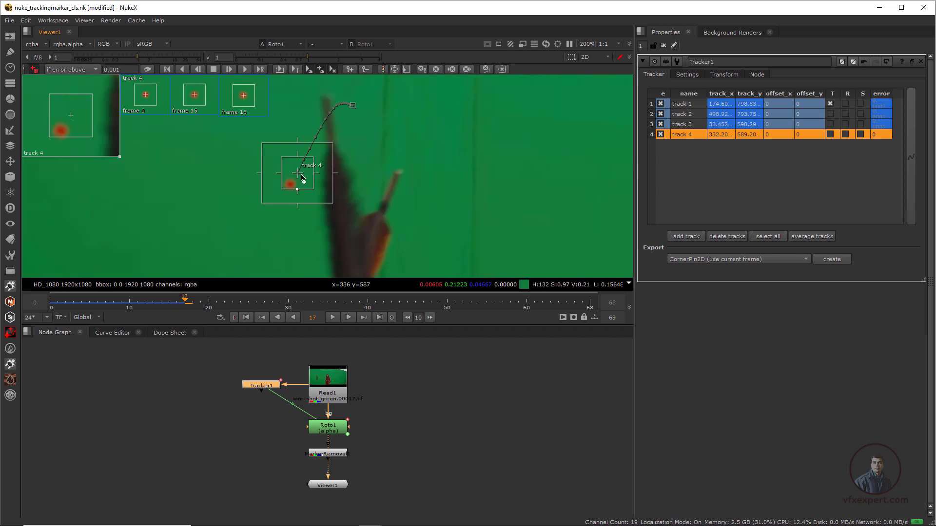
Recentre track 4 on its marker at frame 17 and compare its position at frames 16 and 17
left_click_drag(303, 179, 293, 190)
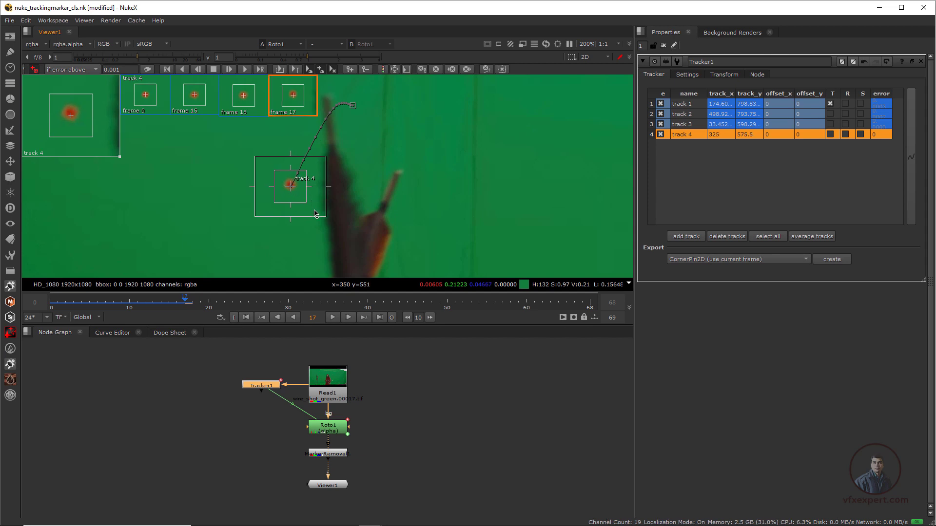
middle_click_drag(314, 213, 349, 248)
scroll(363, 241, "down", 5)
scroll(341, 244, "up", 3)
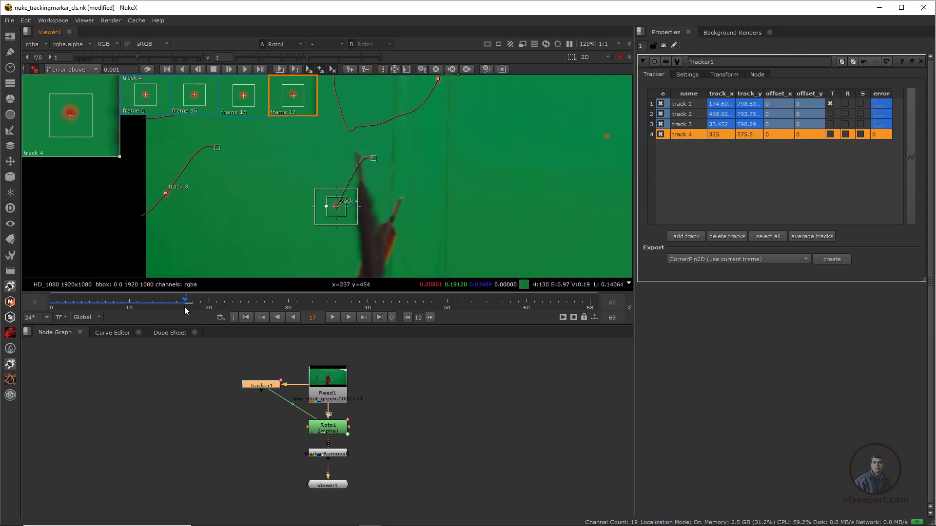
left_click_drag(185, 310, 180, 341)
scroll(341, 232, "up", 3)
middle_click_drag(342, 235, 315, 270)
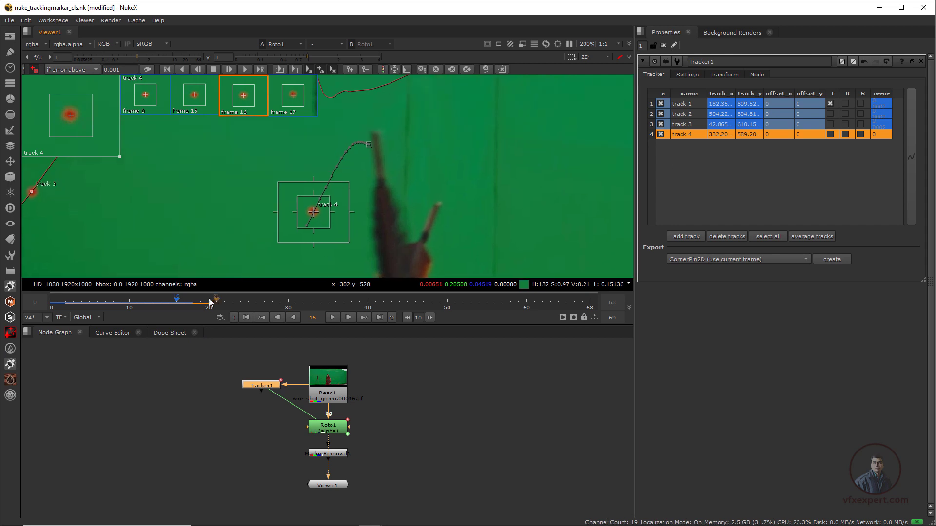
left_click_drag(181, 302, 189, 308)
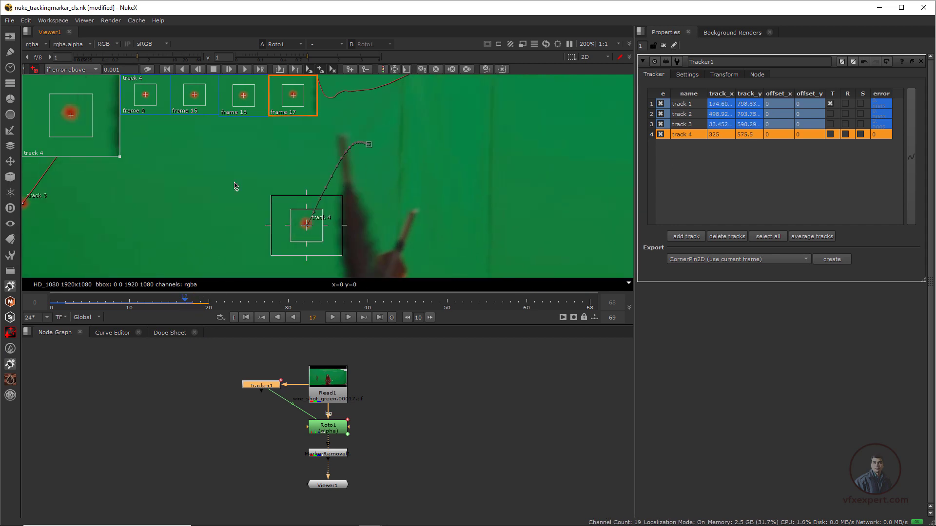
Recentre track 4 on the marker at frame 18, where the feather passes in front of it
left_click(192, 307)
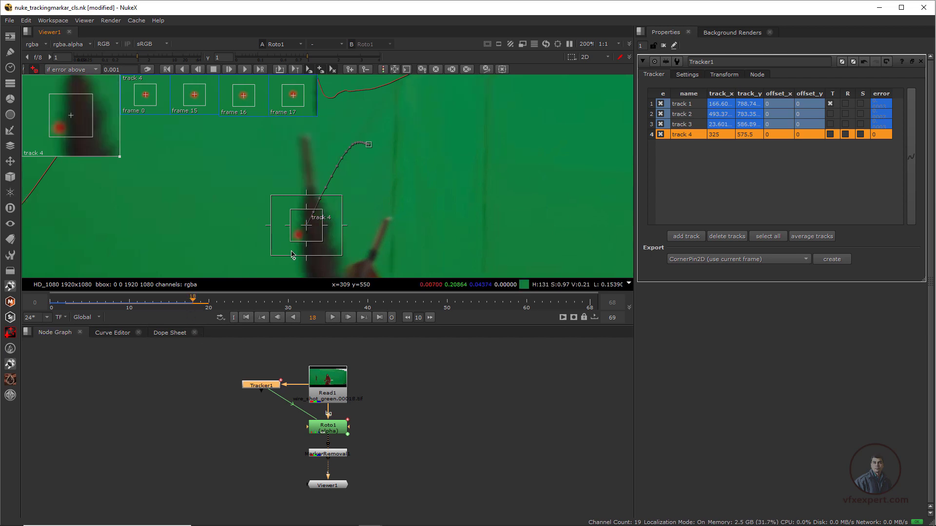
scroll(322, 248, "up", 4)
middle_click_drag(323, 248, 388, 185)
mouse_move(358, 141)
left_mouse_down()
mouse_move(337, 157)
mouse_move(344, 163)
left_mouse_up()
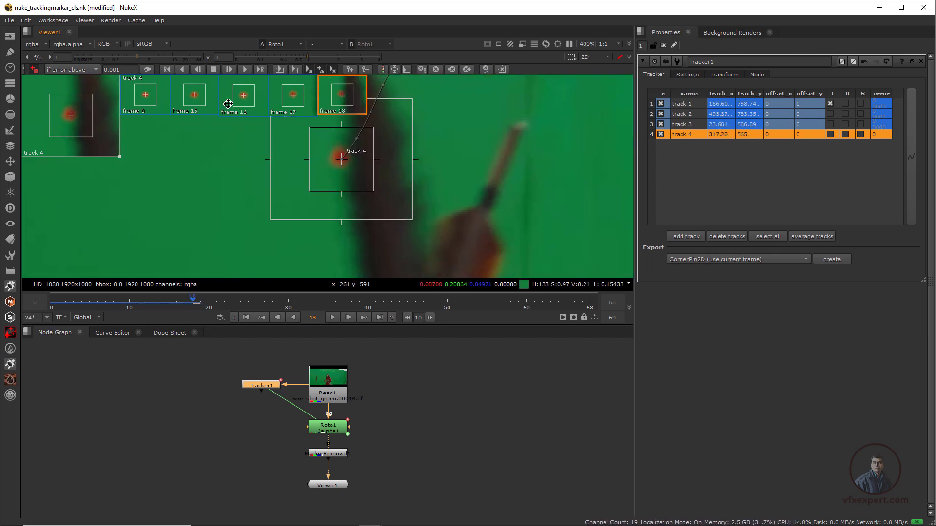
Correct track 4 on the marker at frames 19, 20 and 22 and adjust its tracking boxes
left_click(229, 69)
left_click_drag(334, 181, 281, 237)
key("Right")
key("Right")
key("Right")
scroll(281, 238, "down", 2)
middle_click_drag(281, 237, 312, 176)
mouse_move(333, 202)
left_mouse_down()
mouse_move(326, 192)
mouse_move(349, 211)
left_mouse_up()
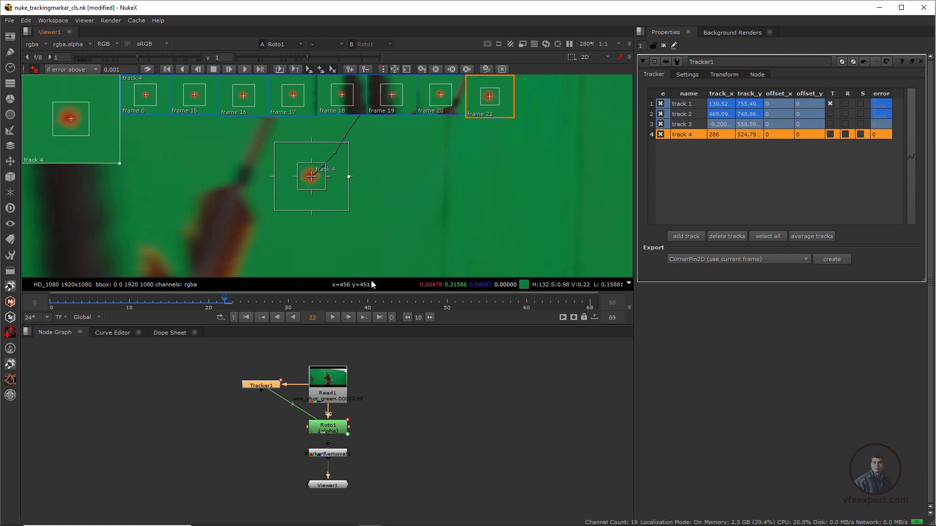
Track track 4 forward from frame 22 to the last frame and review its path back to frame 22
left_click(245, 69)
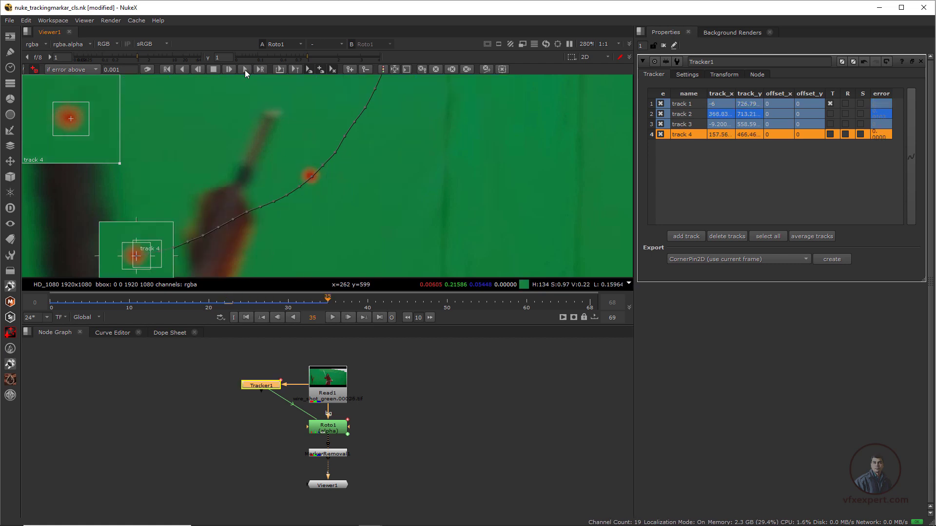
scroll(386, 195, "down", 5)
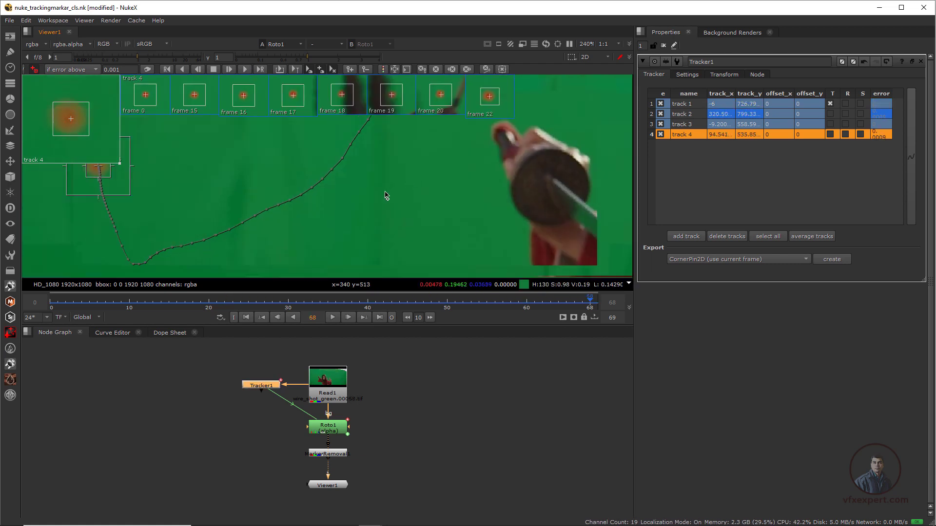
middle_click_drag(391, 211, 397, 242)
left_click_drag(571, 304, 227, 299)
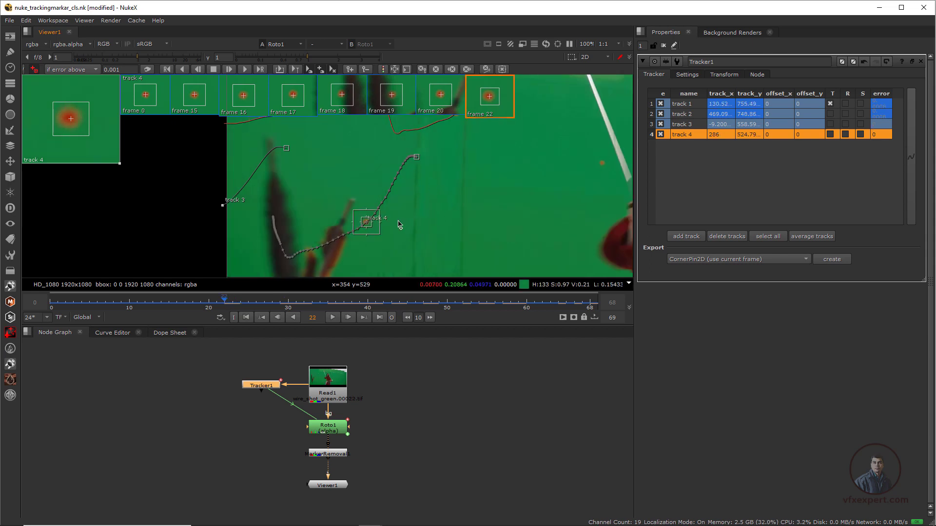
scroll(399, 223, "down", 3)
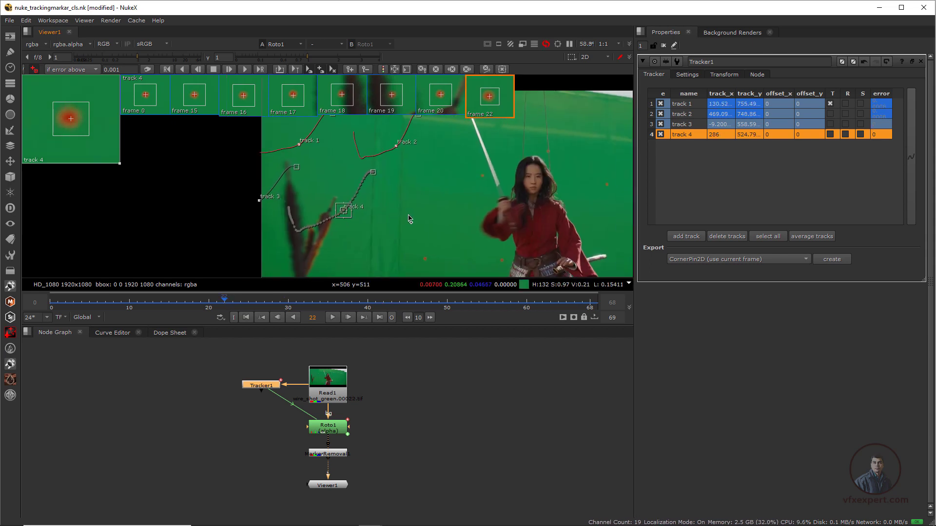
scroll(398, 200, "up", 4)
middle_click_drag(397, 189, 383, 213)
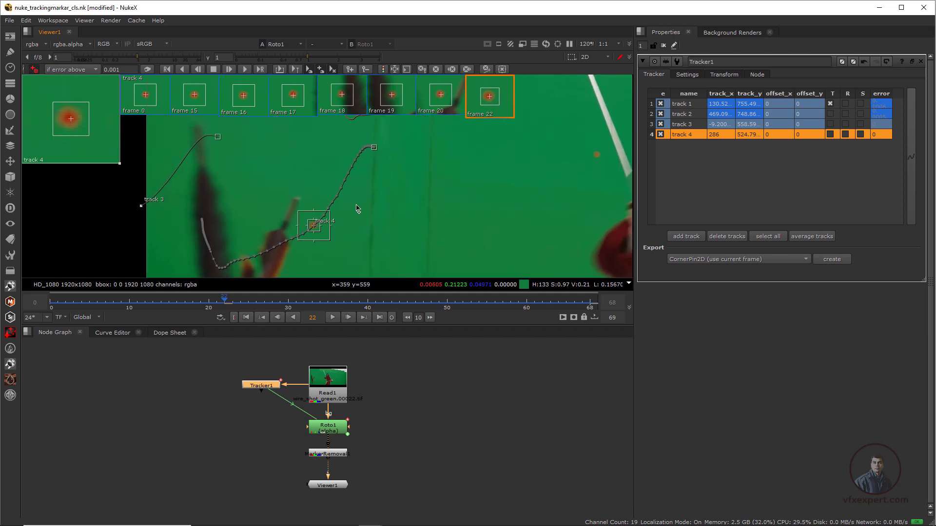
Return to the first frame and close the Tracker1 properties
left_click(248, 319)
middle_click_drag(404, 178, 391, 221)
scroll(382, 204, "up", 1)
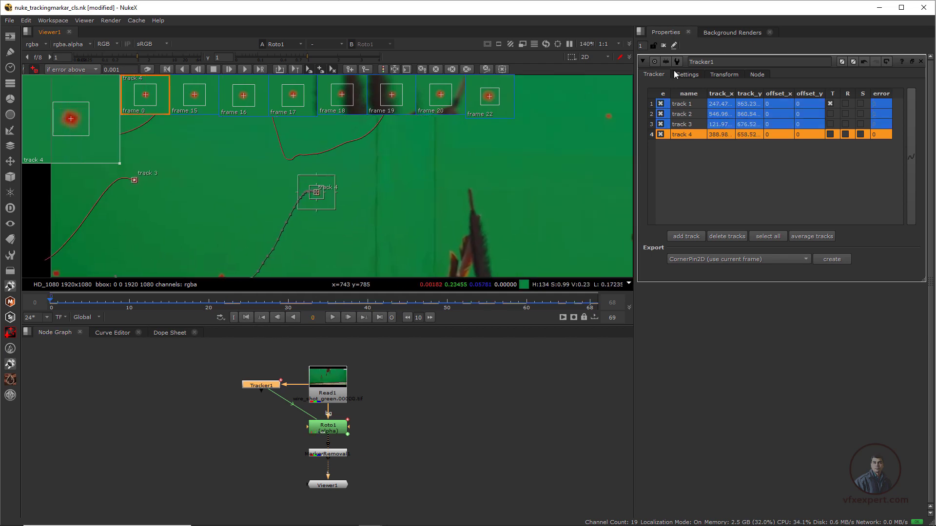
left_click(663, 47)
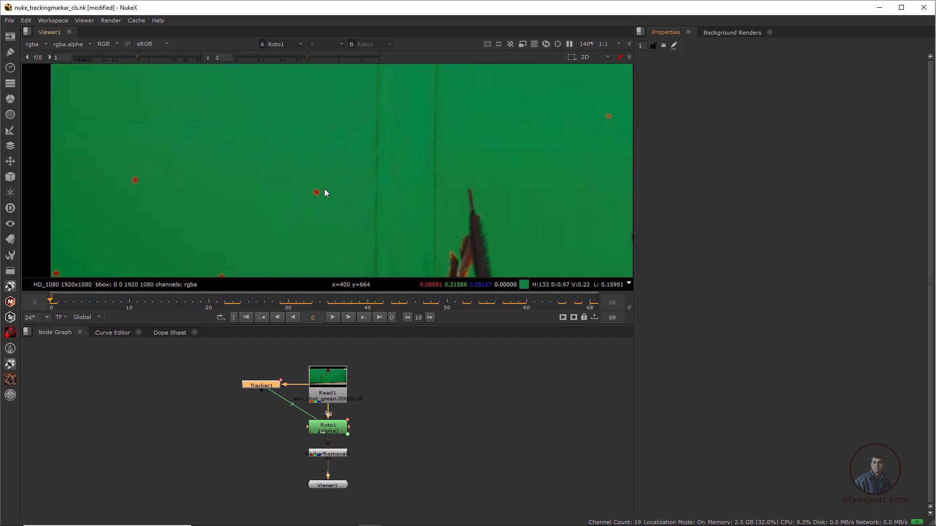
Draw an ellipse in Roto1 around track 4's marker and increase its feather
double_click(328, 429)
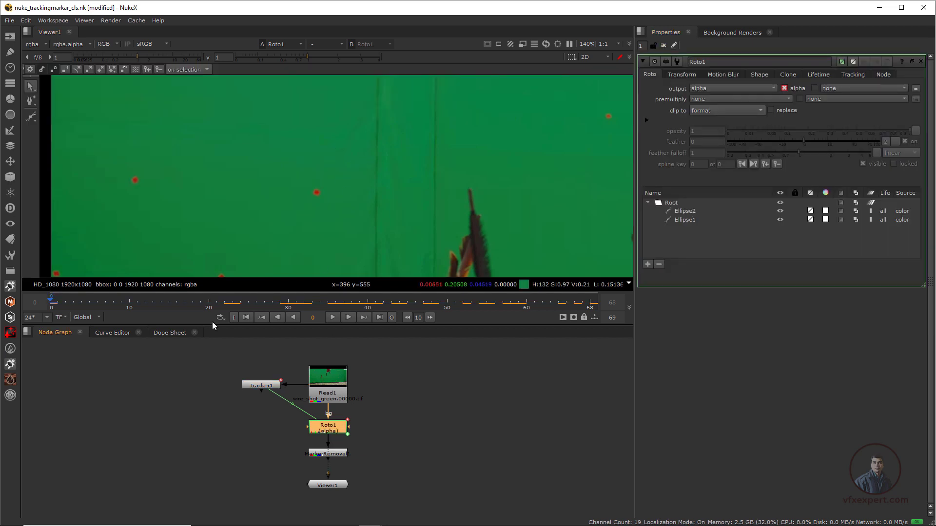
left_click_drag(35, 114, 60, 176)
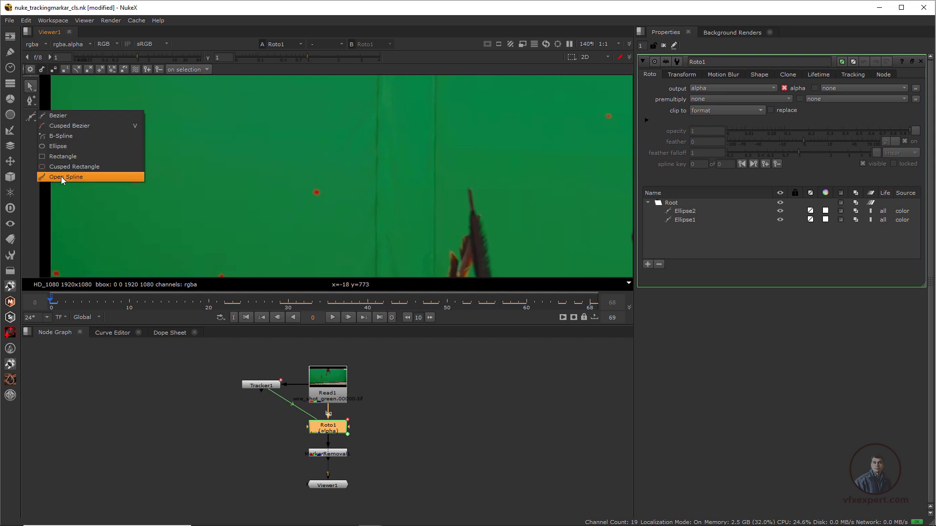
left_click(68, 147)
left_click_drag(288, 172, 302, 186)
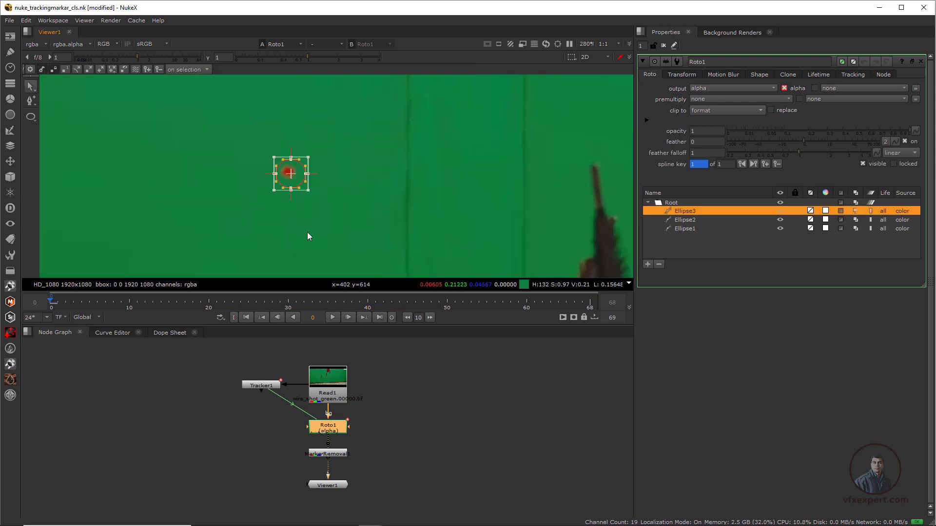
key("e")
key("e")
key("e")
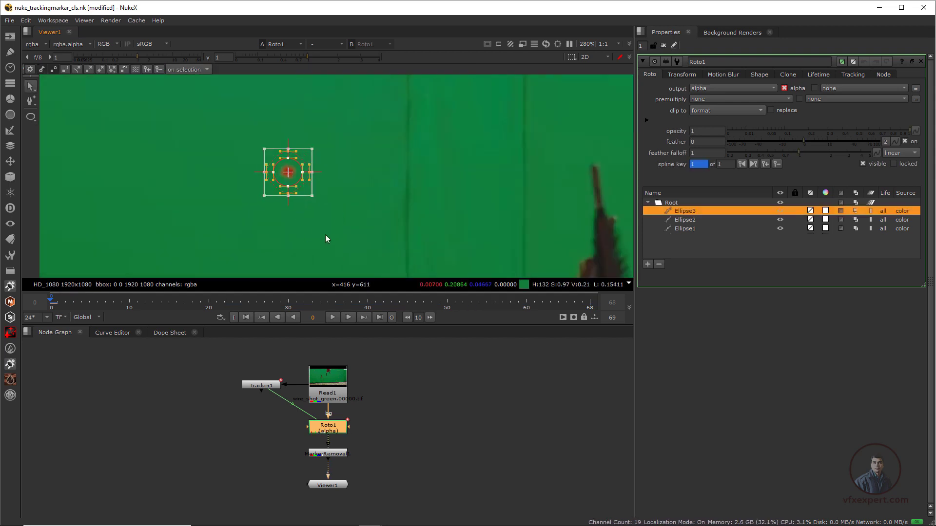
Link the new ellipse to track 4 of Tracker1
right_click(279, 156)
mouse_move(341, 379)
mouse_move(478, 392)
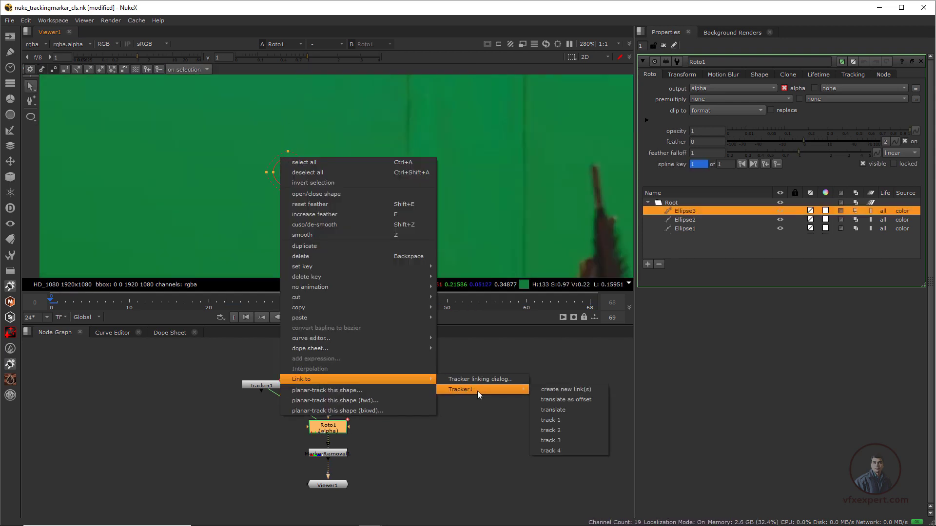
left_click(561, 451)
Move the linked ellipse back over track 4's marker on the first frame
scroll(390, 220, "down", 8)
scroll(449, 134, "up", 5)
left_click_drag(358, 154, 301, 247)
middle_click_drag(330, 239, 359, 117)
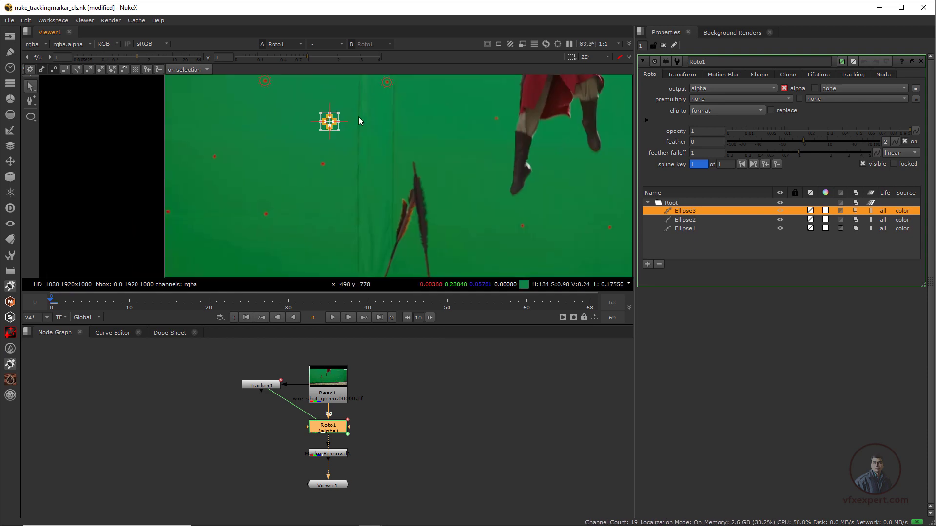
scroll(321, 171, "up", 8)
mouse_move(329, 122)
left_mouse_down()
mouse_move(322, 164)
mouse_move(327, 142)
left_mouse_up()
scroll(363, 177, "down", 7)
middle_click_drag(340, 194, 310, 200)
scroll(322, 215, "up", 2)
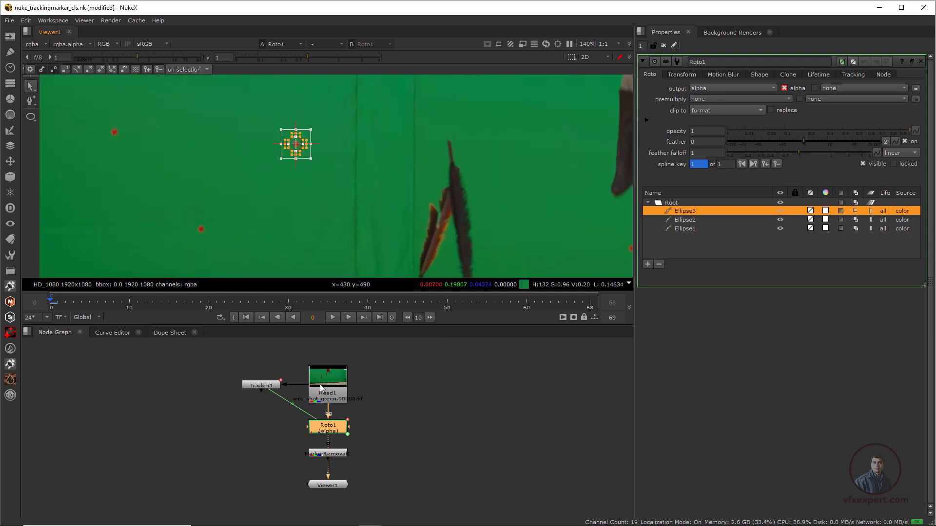
Display MarkerRemoval1's output in the viewer and collapse the Roto1 properties
left_click(336, 455)
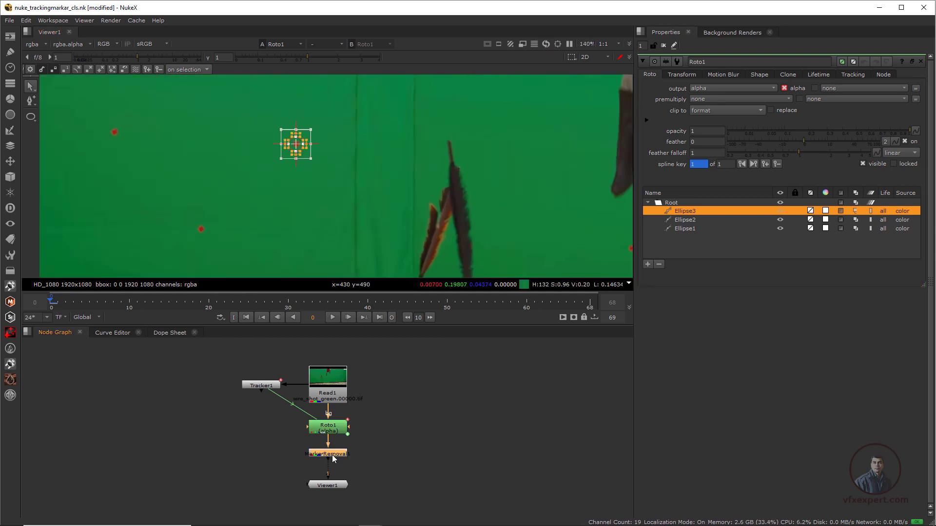
key("1")
left_click(340, 190)
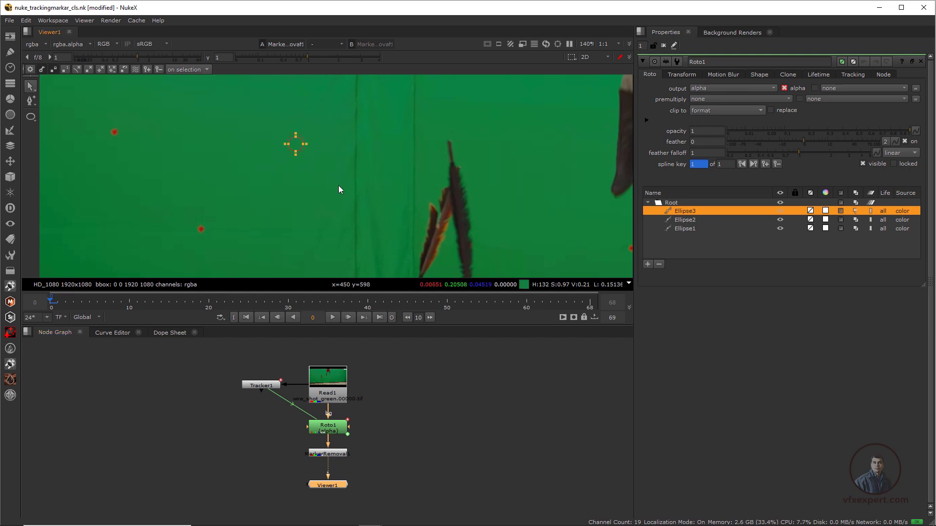
left_click(642, 60)
scroll(257, 148, "down", 1)
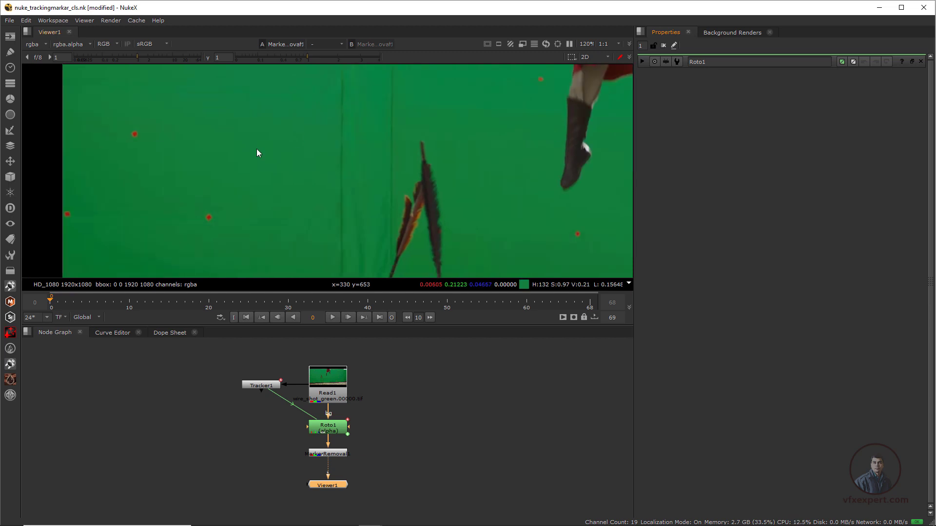
scroll(317, 188, "down", 2)
scroll(317, 188, "down", 1)
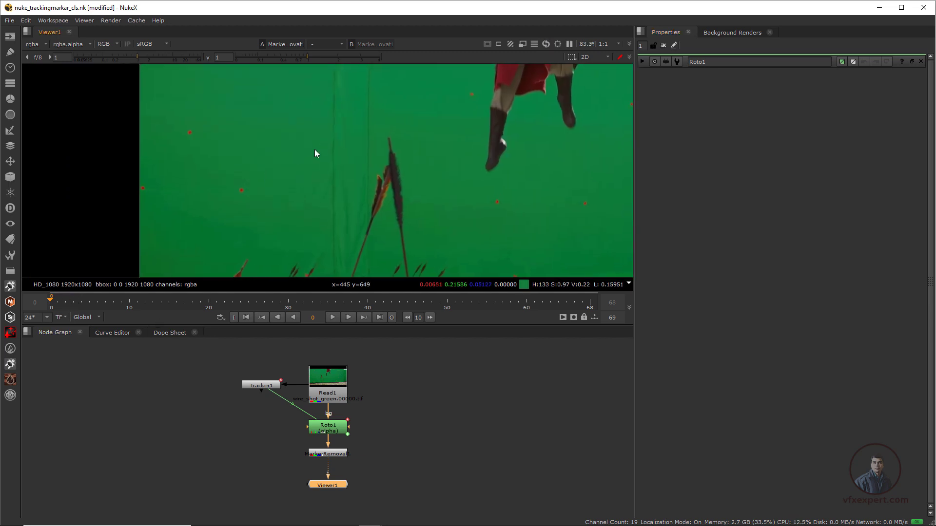
Examine the third marker's removal near the feather around frames 18 and 19, and reopen the Roto1 properties
left_click_drag(71, 302, 198, 318)
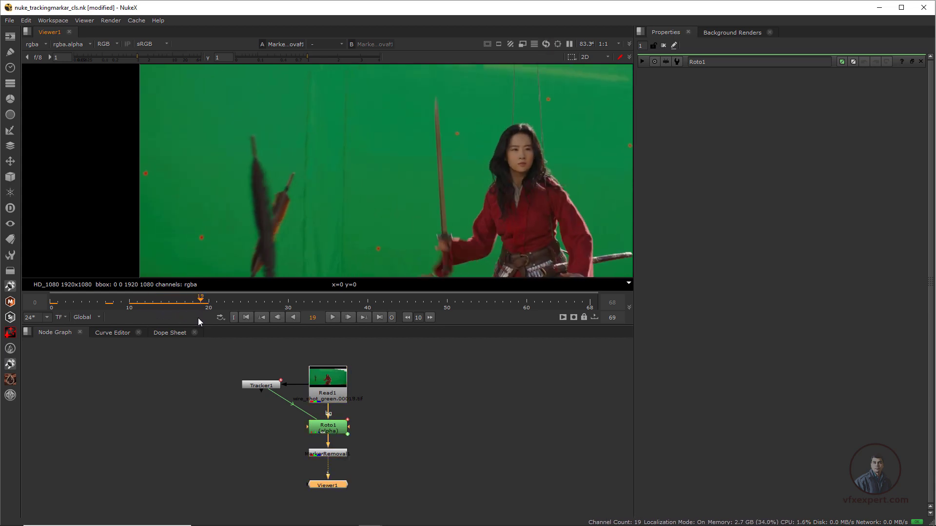
scroll(256, 206, "up", 3)
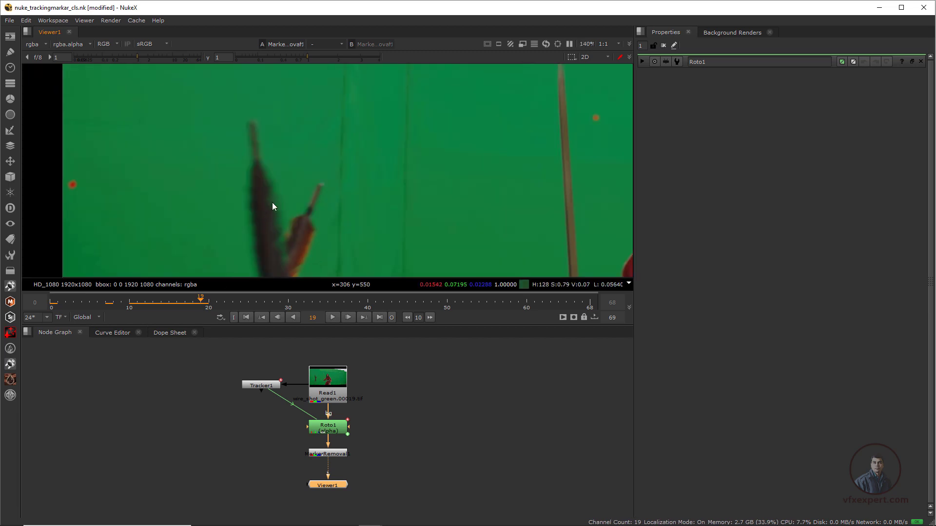
left_click_drag(204, 303, 196, 304)
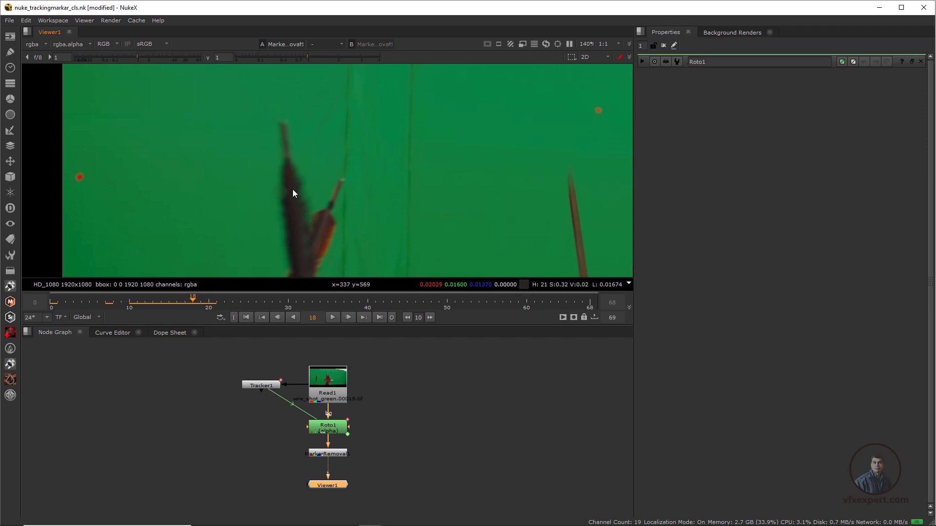
double_click(337, 433)
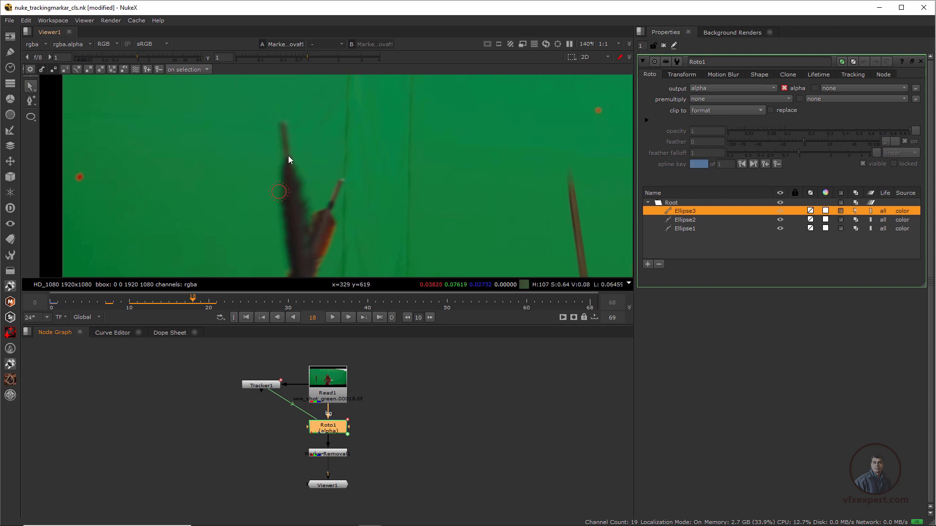
Check the marker's removal beside the feather across frames 17 to 21, and key Ellipse3's opacity at 1 on frame 17
scroll(284, 192, "up", 2)
left_click_drag(195, 302, 220, 307)
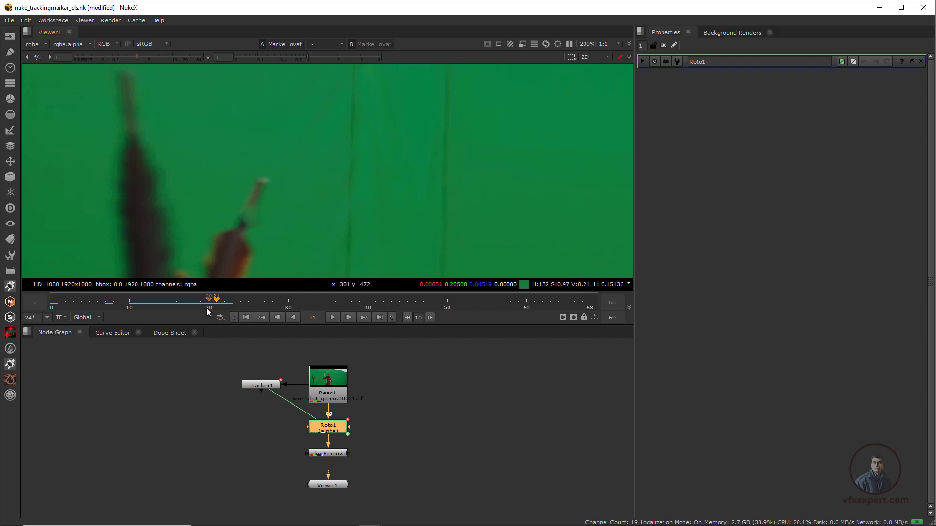
left_click_drag(214, 298, 189, 299)
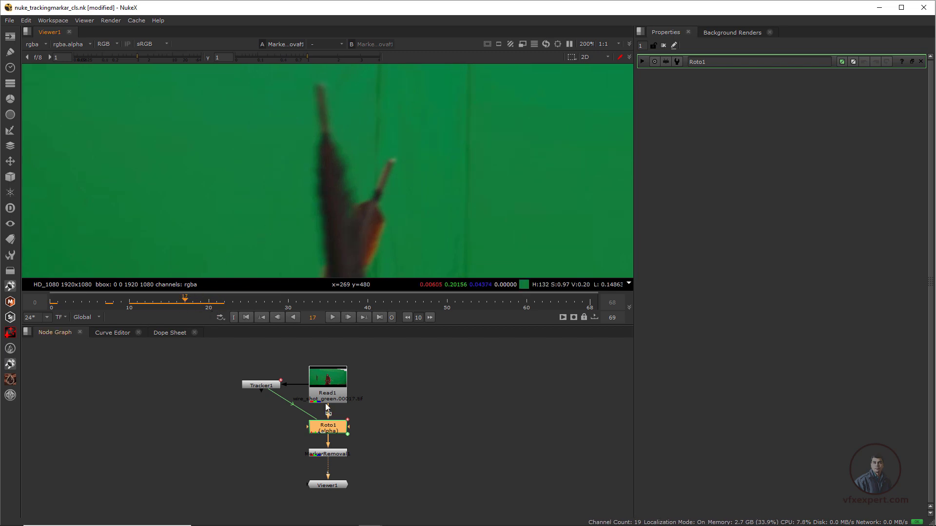
double_click(336, 430)
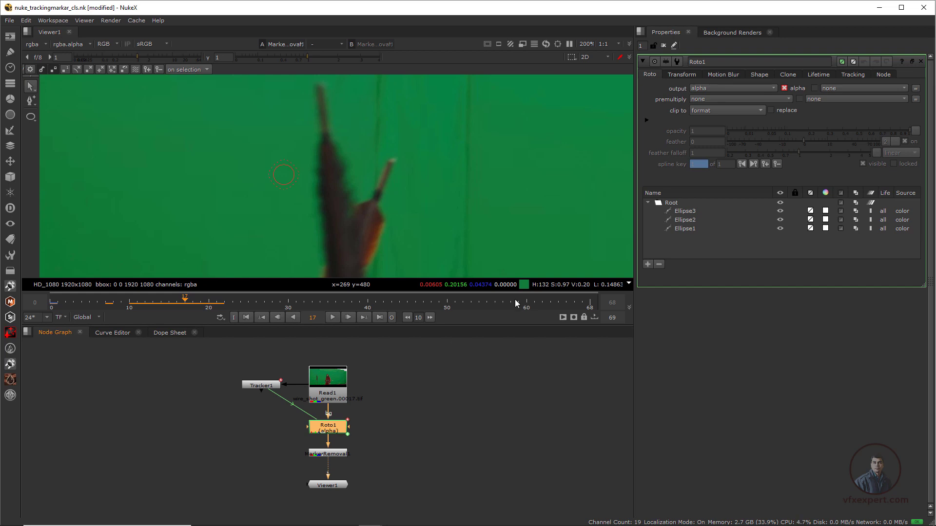
left_click(685, 213)
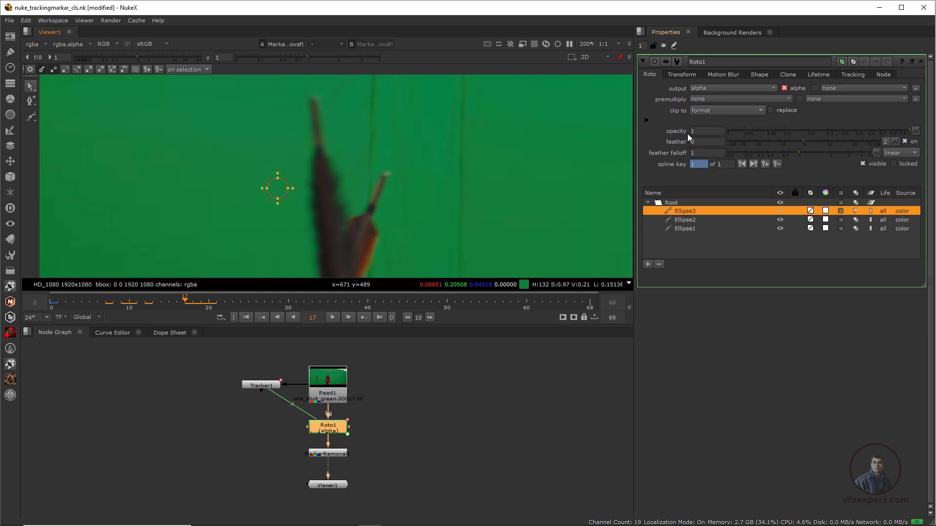
right_click(916, 128)
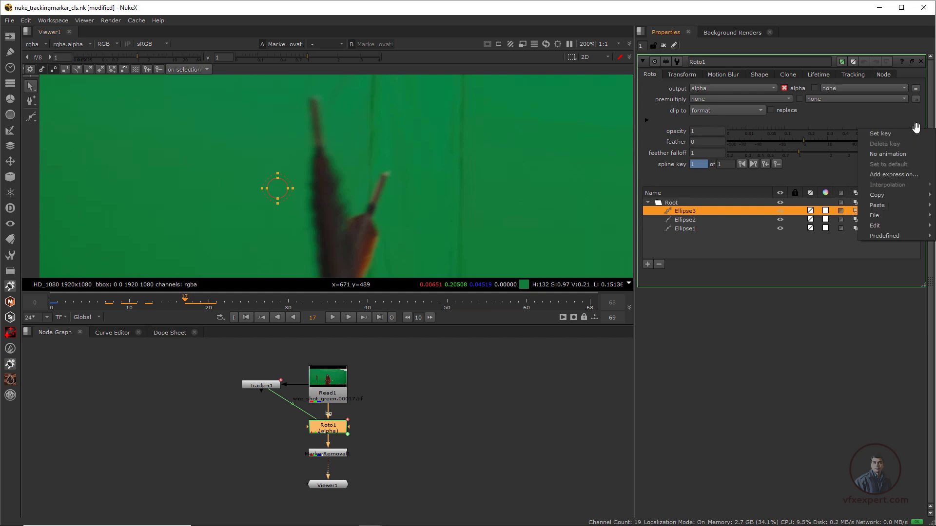
left_click(880, 134)
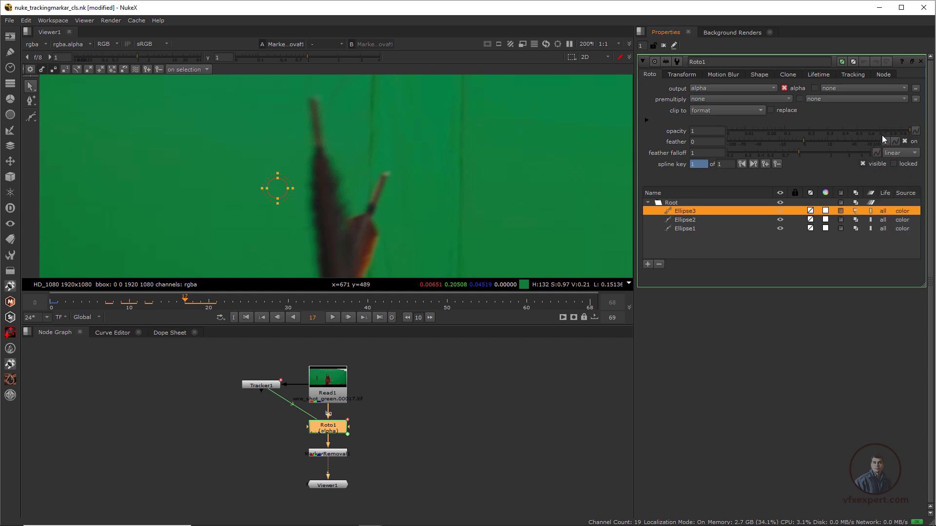
Set Ellipse3's opacity to 0 on frame 18 and key it at 0 on frame 19
left_click(193, 301)
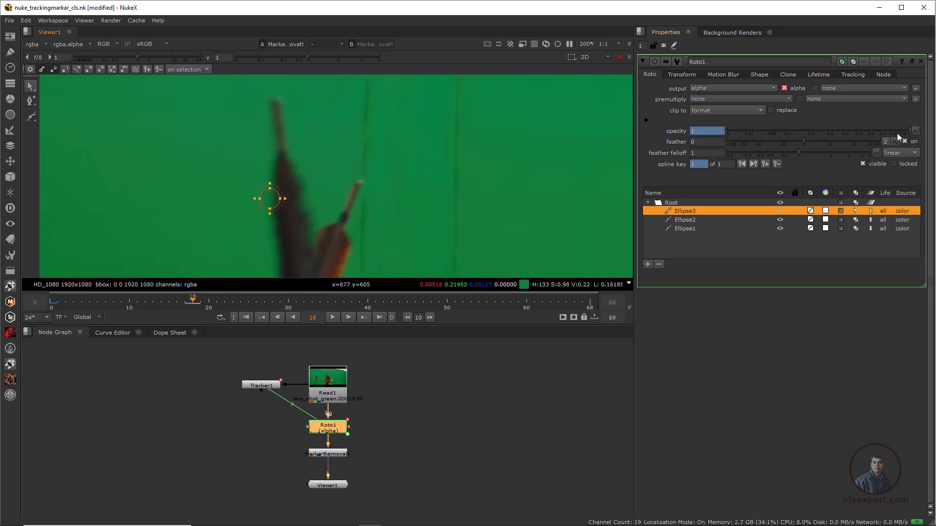
left_click_drag(902, 129, 832, 130)
left_click_drag(767, 133, 728, 132)
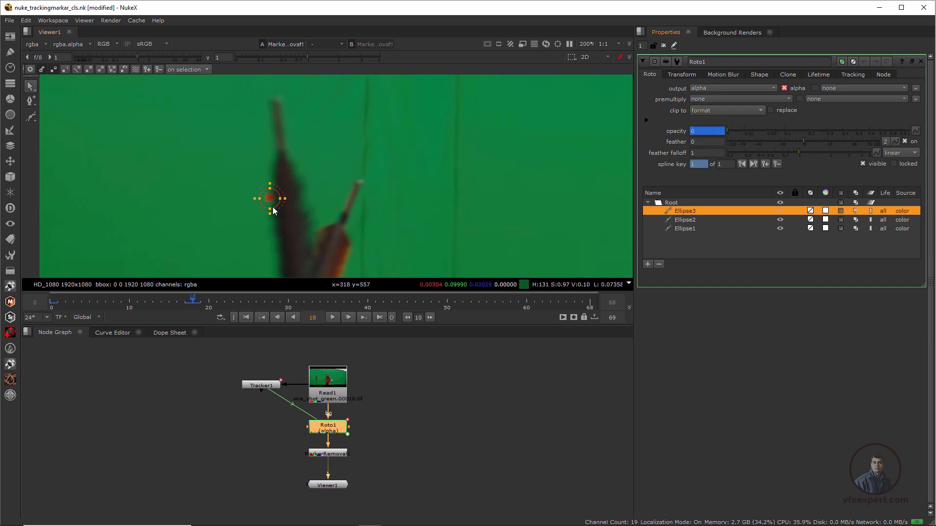
left_click_drag(195, 303, 204, 306)
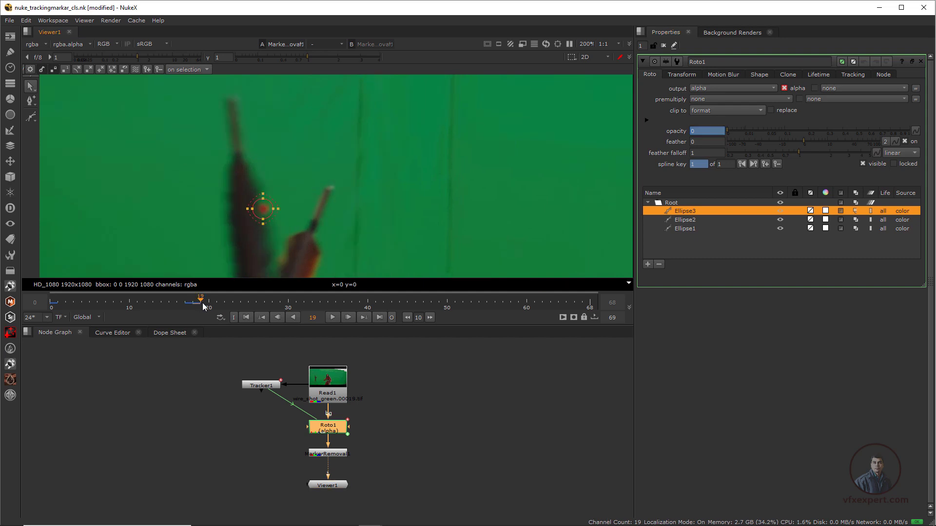
left_click(916, 129)
left_click(897, 133)
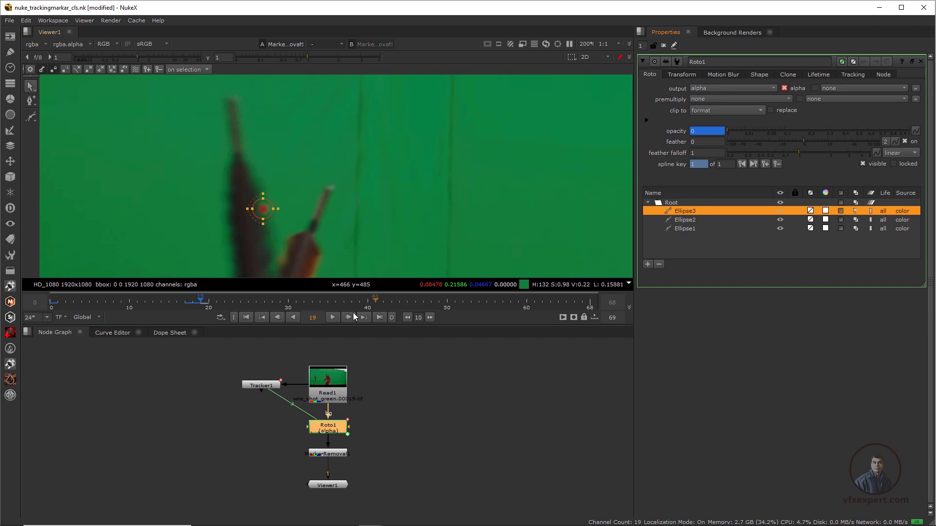
Key Ellipse3's opacity at 1 on frame 20, 0 on frame 21 and 1 on frame 22
left_click(209, 303)
left_click_drag(875, 131, 920, 133)
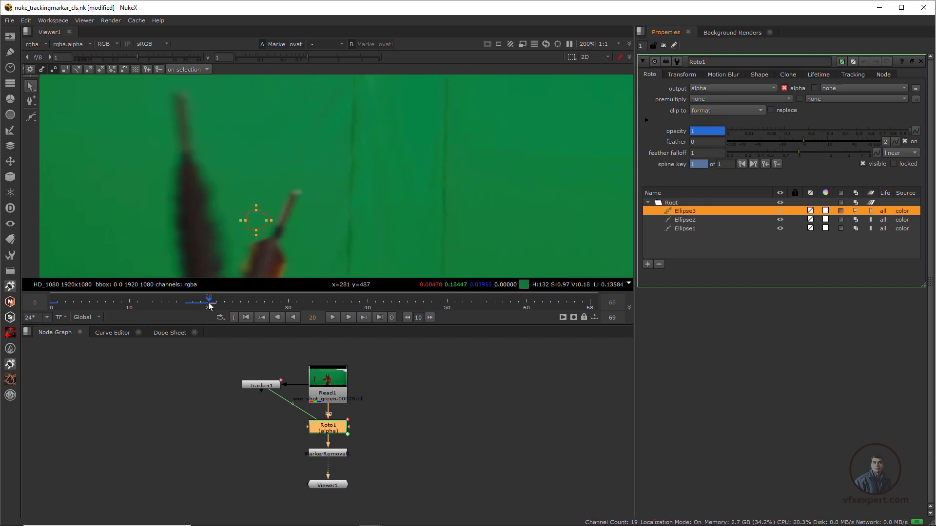
left_click_drag(210, 305, 217, 305)
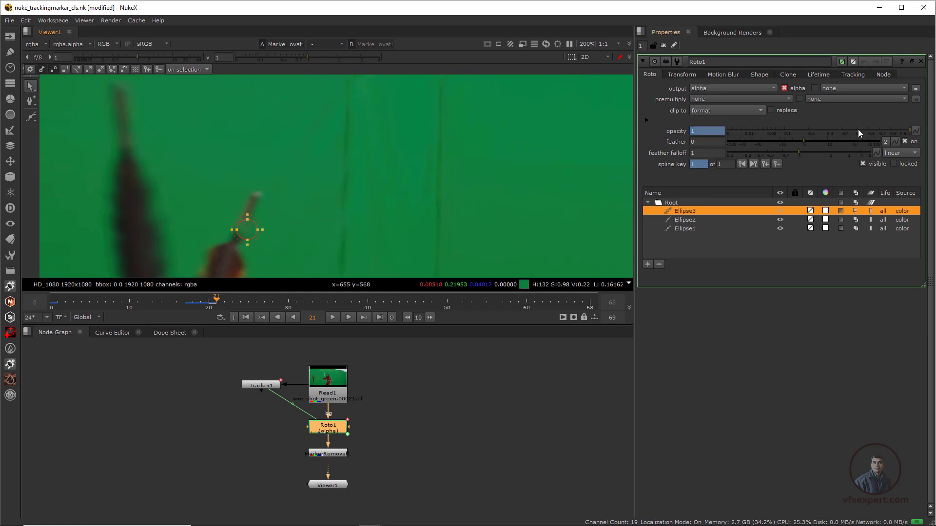
left_click_drag(858, 129, 725, 133)
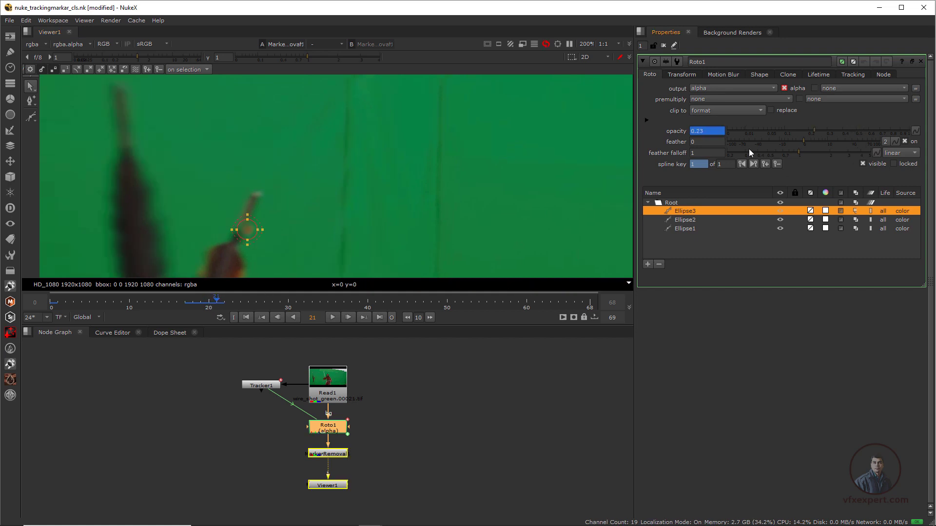
left_click(224, 306)
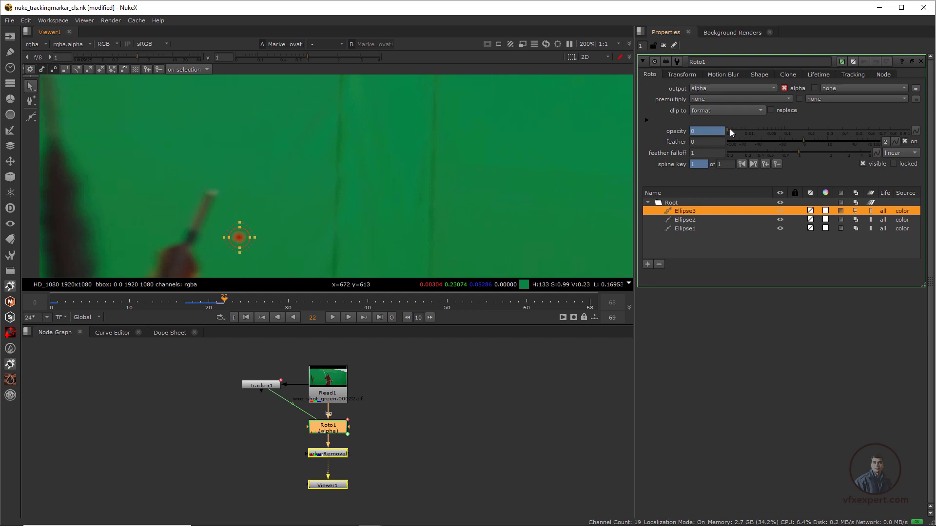
left_click_drag(730, 130, 910, 131)
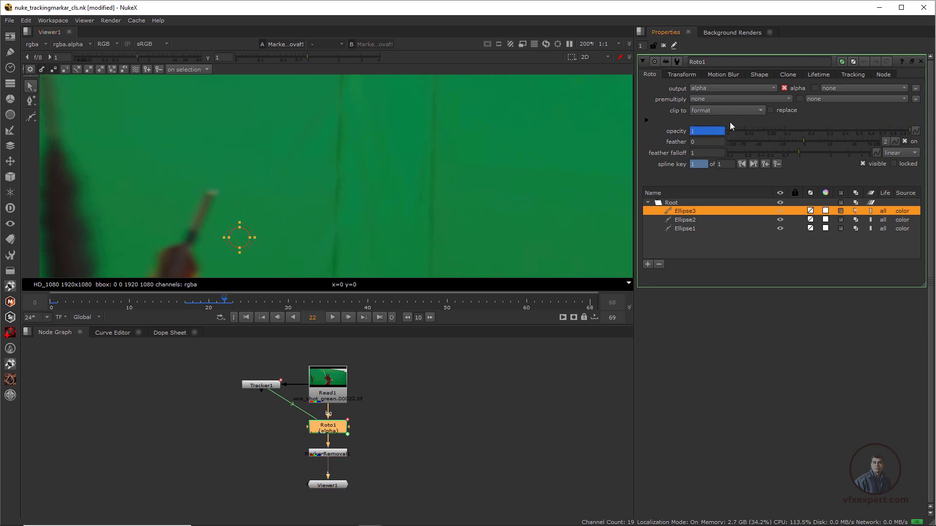
Examine the marker removal on frame 22 with and without the Roto1 shape overlays, near the feather and across the full shot
scroll(434, 154, "down", 3)
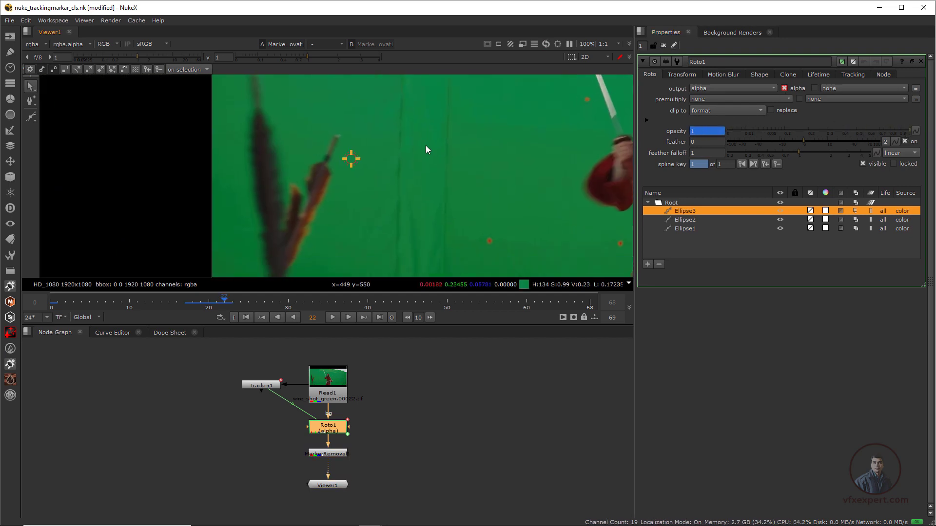
scroll(414, 158, "up", 2)
left_click(643, 61)
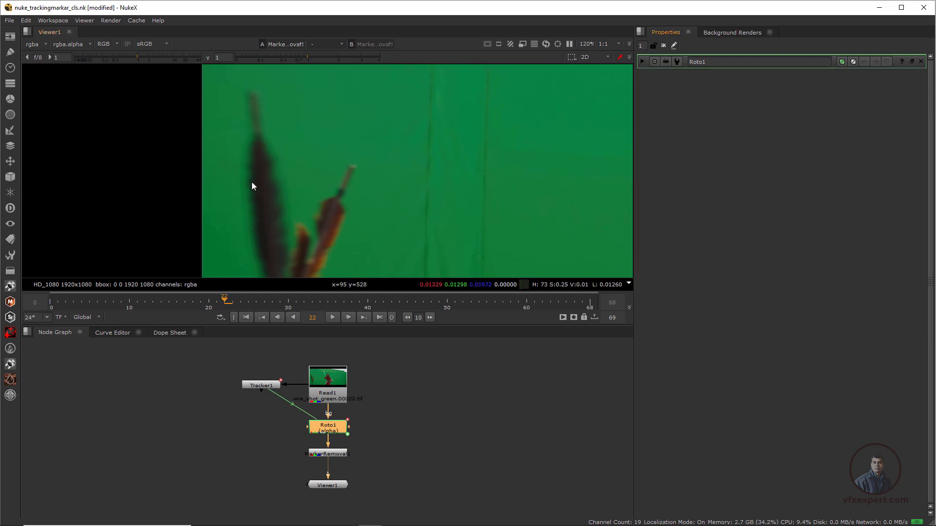
mouse_move(226, 304)
left_mouse_down()
mouse_move(185, 301)
mouse_move(224, 308)
left_mouse_up()
double_click(323, 427)
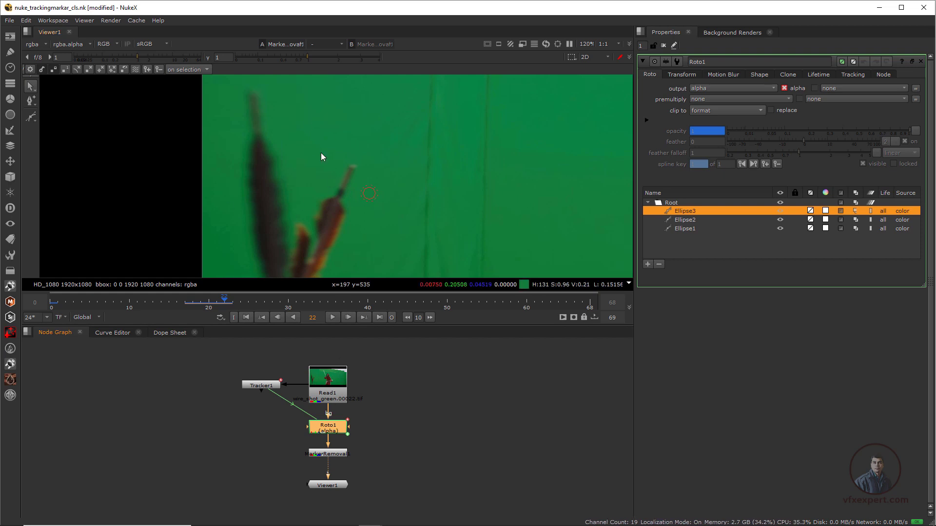
scroll(341, 226, "down", 5)
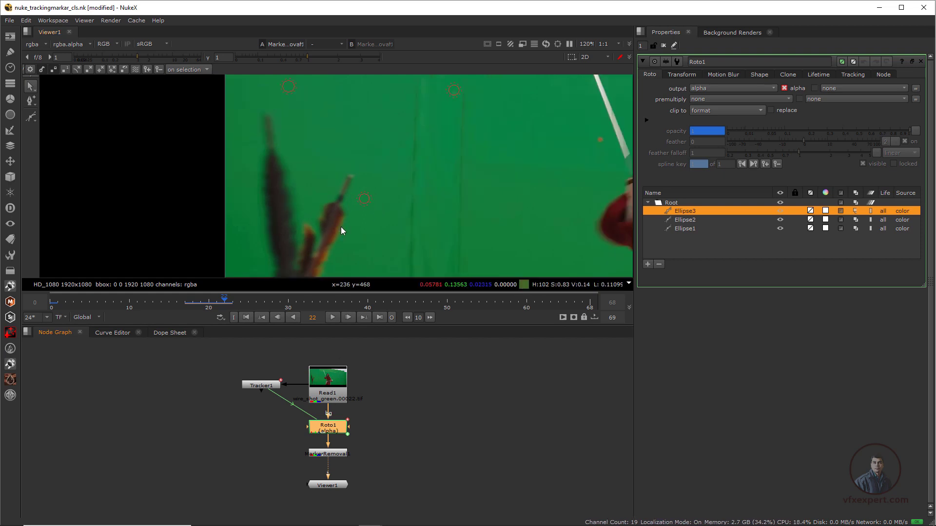
middle_click_drag(500, 236, 396, 200)
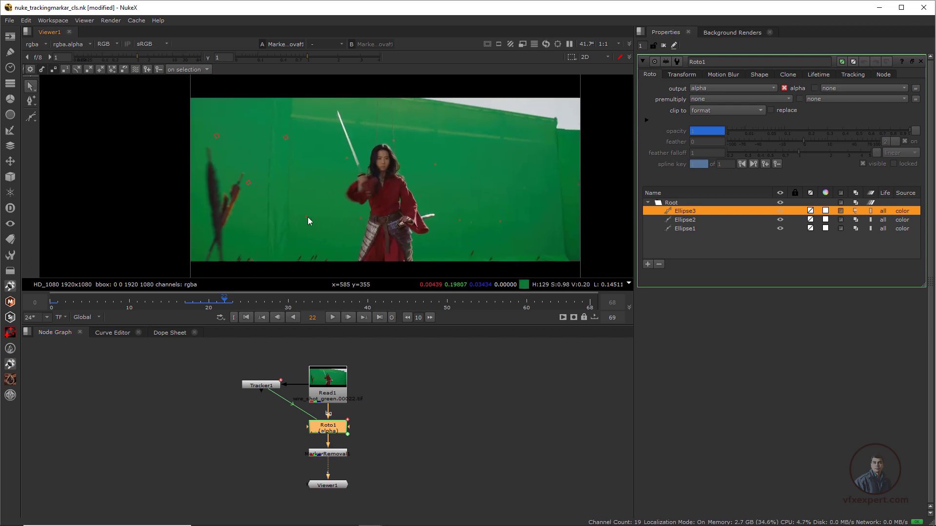
scroll(305, 221, "up", 4)
Insert a RotoPaint node between MarkerRemoval1 and Viewer1, and go to the feather's marker on frame 18
left_click_drag(340, 489, 339, 500)
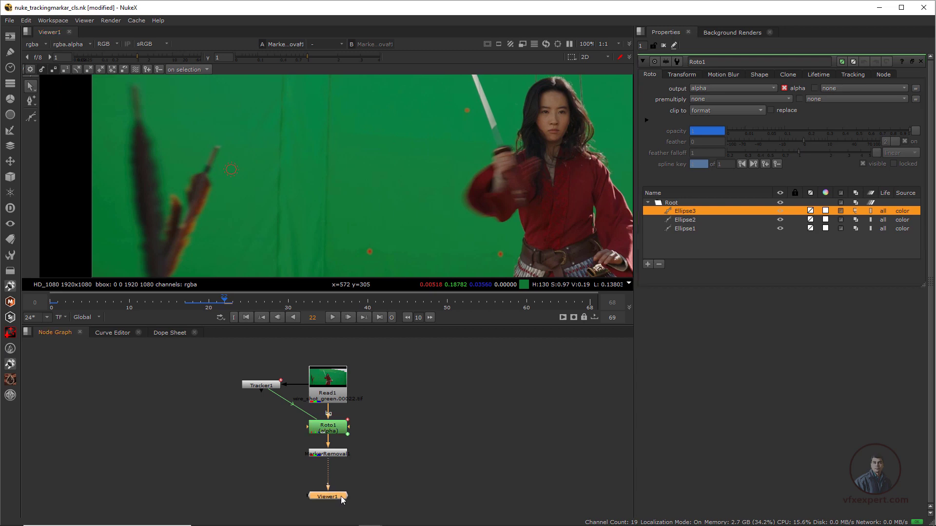
key("p")
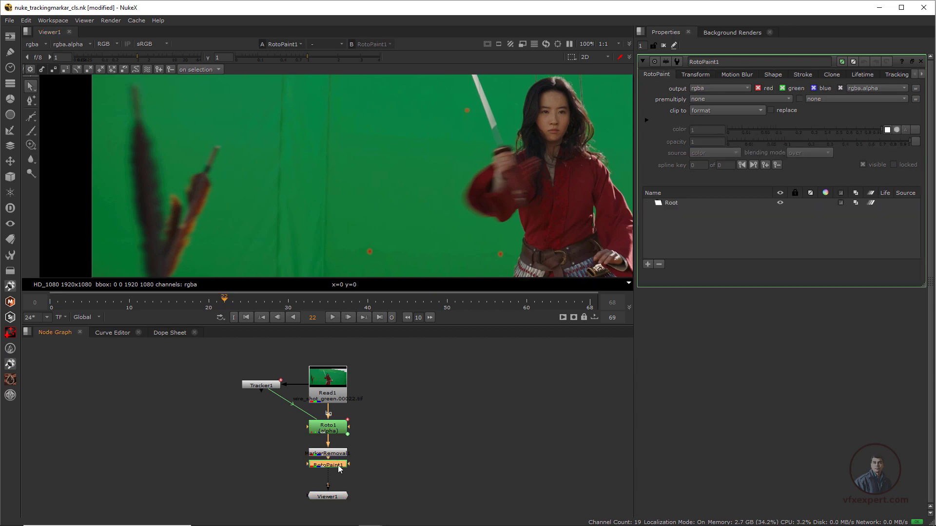
scroll(238, 222, "down", 2)
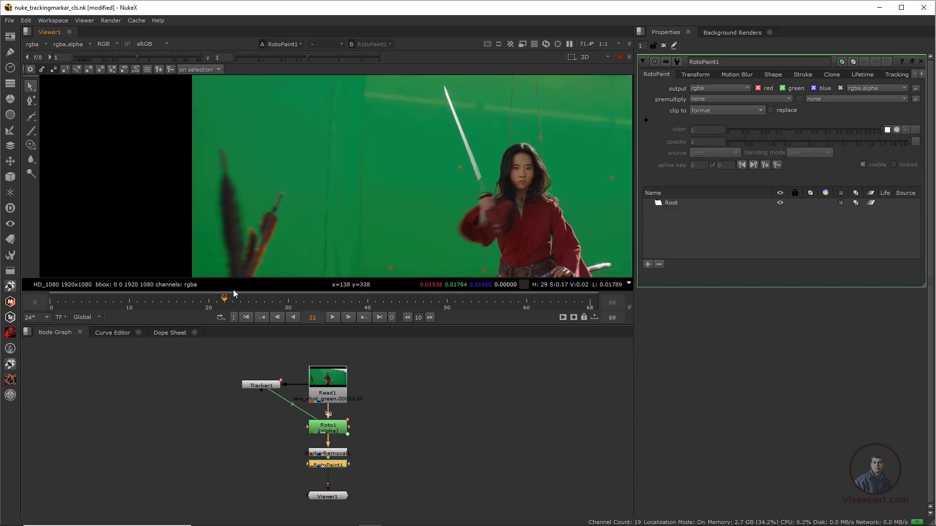
left_click(177, 300)
left_click_drag(177, 299, 195, 310)
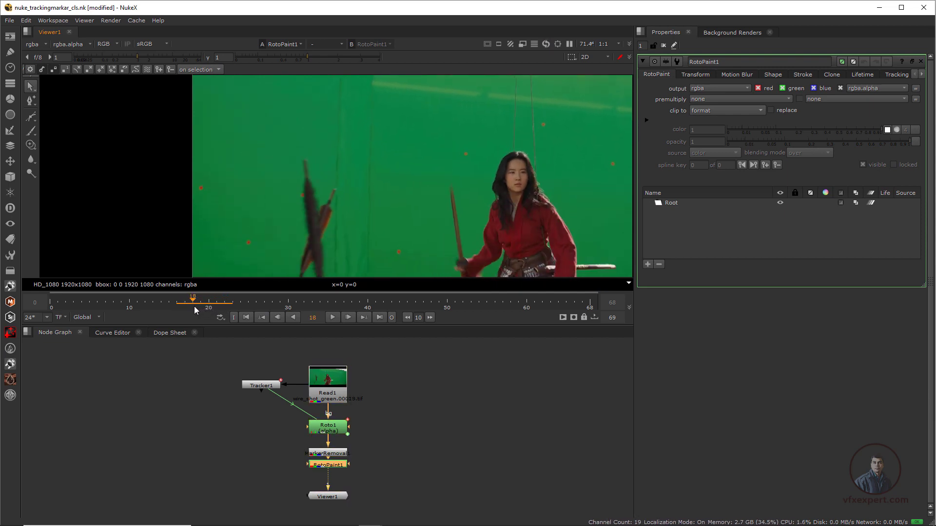
scroll(311, 194, "up", 8)
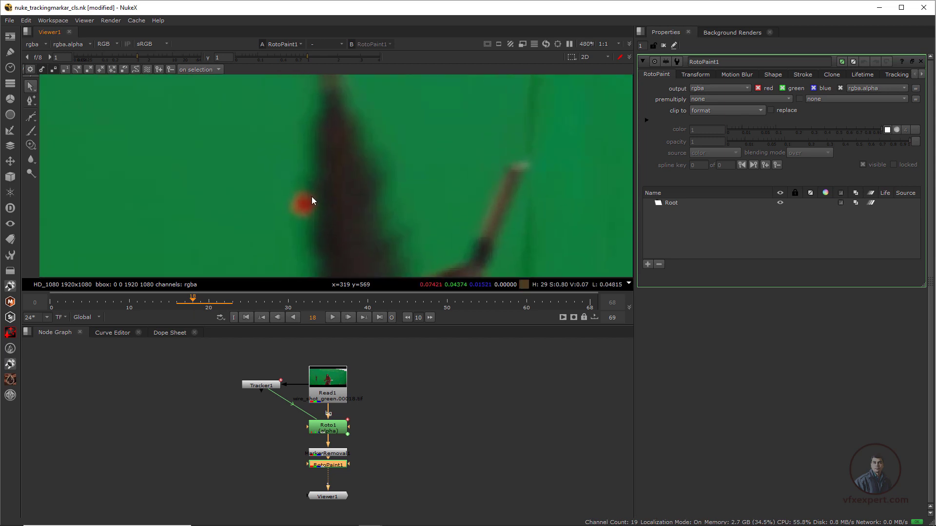
Set up a Clone brush of size about 9.6 and opacity 0.2, sampling clean green just above the marker
left_click(32, 145)
left_click(57, 144)
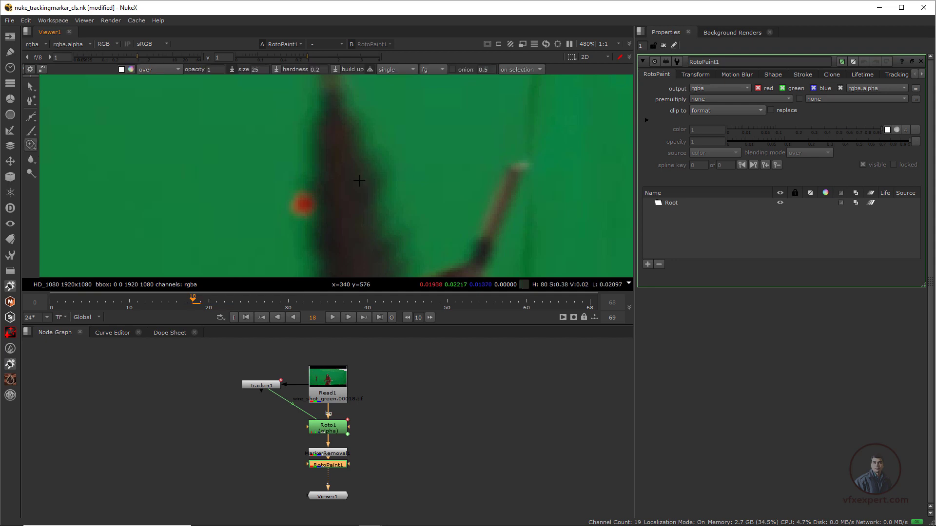
scroll(223, 150, "up", 2)
mouse_move(209, 153)
left_mouse_down("shift")
mouse_move(217, 155)
mouse_move(157, 157)
left_mouse_up("shift")
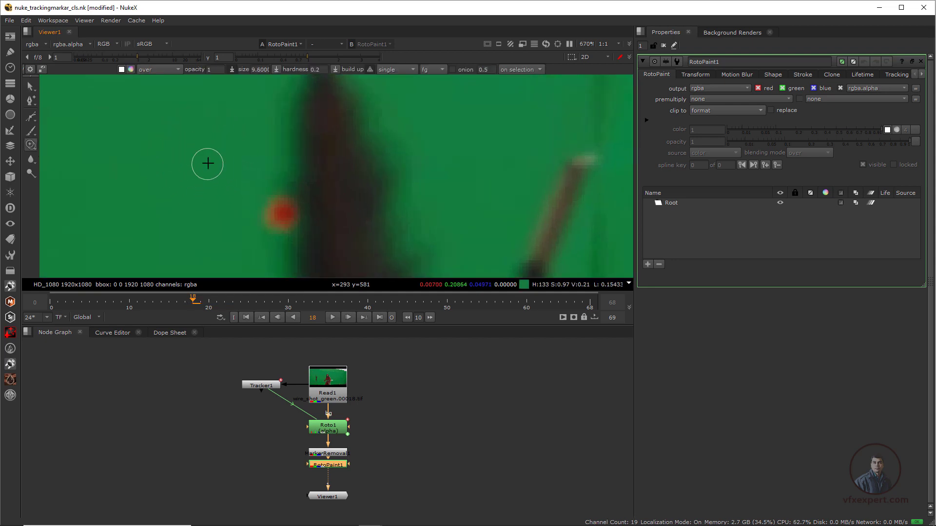
mouse_move(215, 143)
left_mouse_down("ctrl")
mouse_move(212, 191)
mouse_move(199, 197)
mouse_move(239, 176)
mouse_move(214, 181)
left_mouse_up("ctrl")
type(".2")
key("Return")
scroll(283, 202, "up", 2)
Clone clean green over the red marker beside the feather with short dabs on frames 18 and 21
left_click(274, 204)
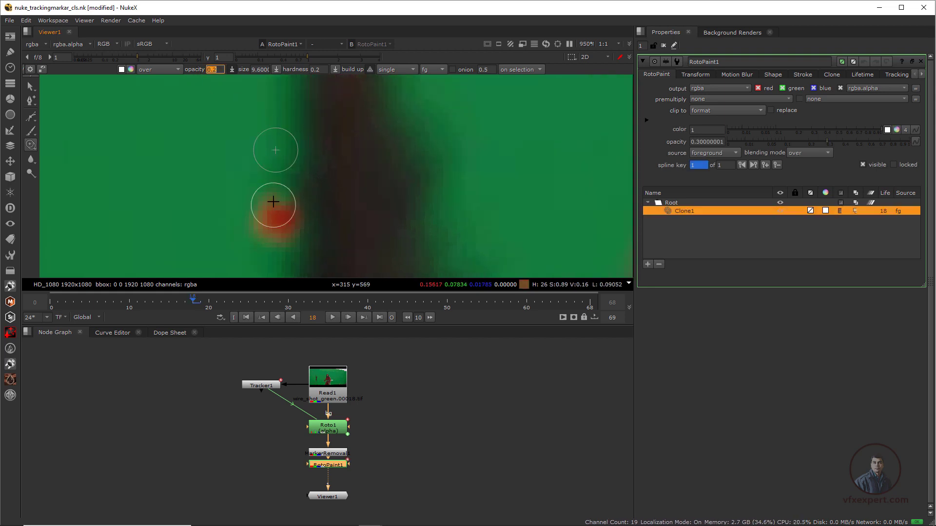
left_click(288, 215)
left_click(286, 211)
left_click(269, 220)
left_click(264, 223)
left_click(259, 226)
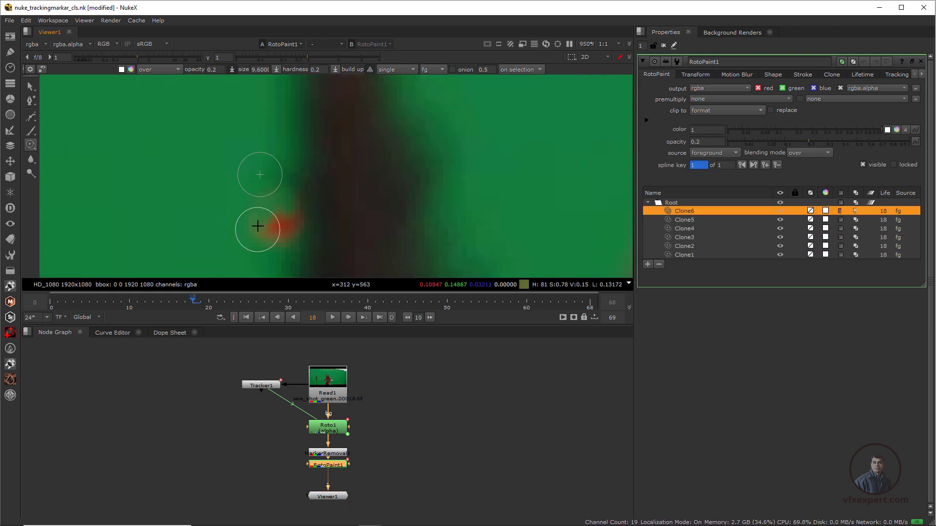
left_click(274, 215)
left_click(296, 235)
left_click(293, 225)
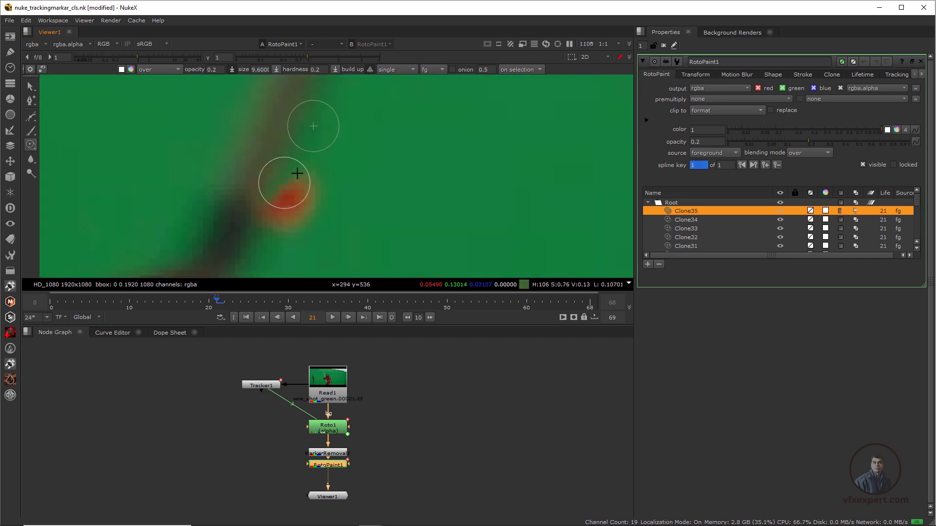
left_click(297, 174)
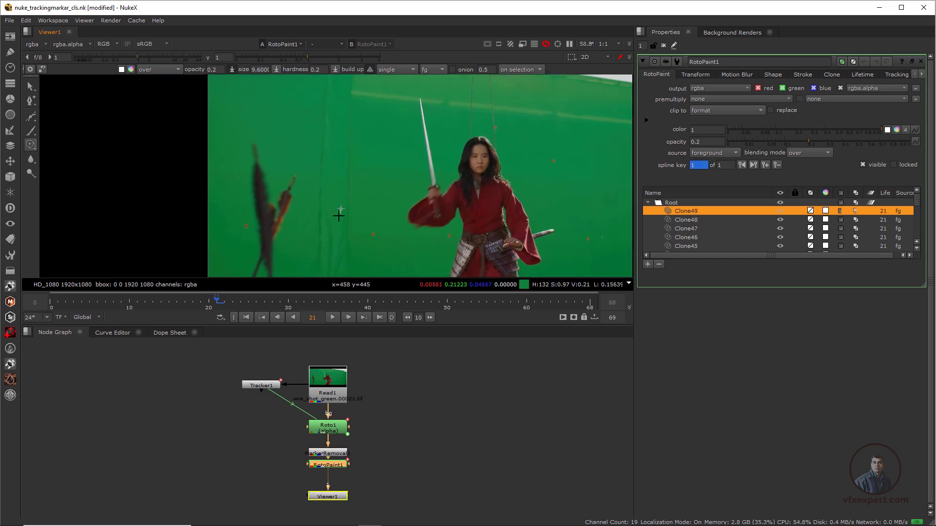
Check the whole shot up to frame 40, set the playback range's out point there, and return to the first frame
scroll(338, 215, "down", 2)
left_click(246, 351)
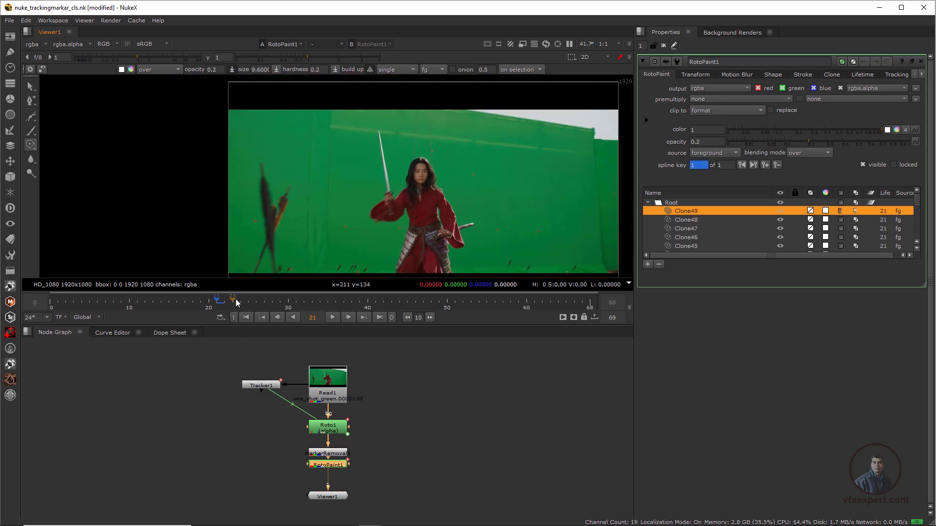
left_click_drag(237, 303, 368, 303)
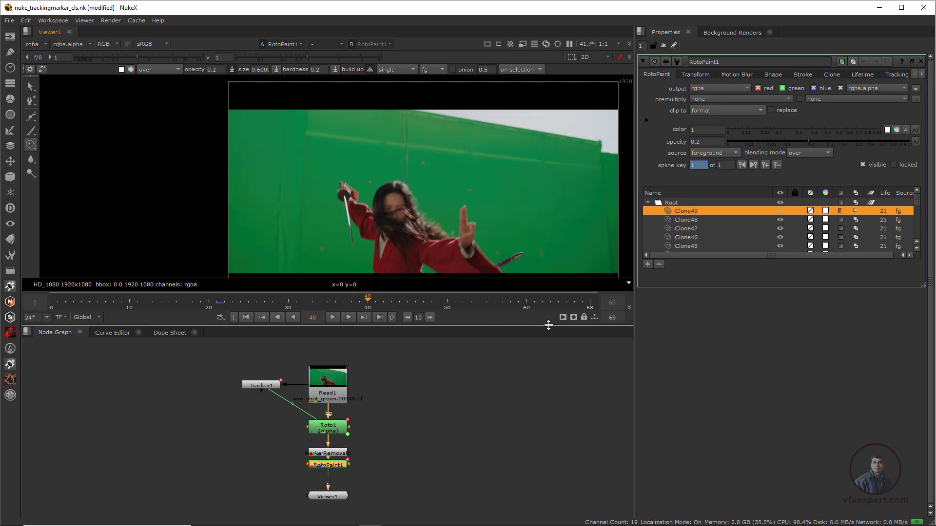
left_click(391, 318)
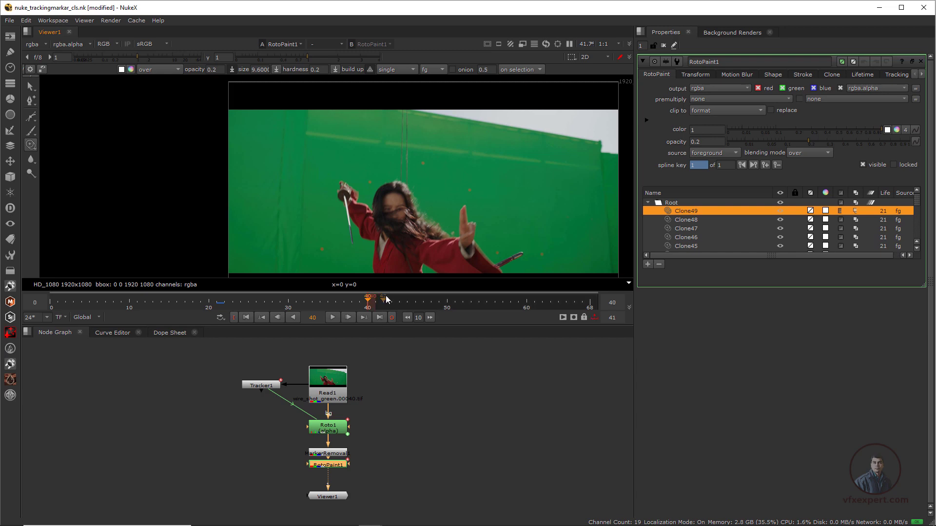
left_click(246, 318)
scroll(370, 196, "up", 1)
middle_click_drag(370, 196, 316, 216)
scroll(341, 236, "up", 1)
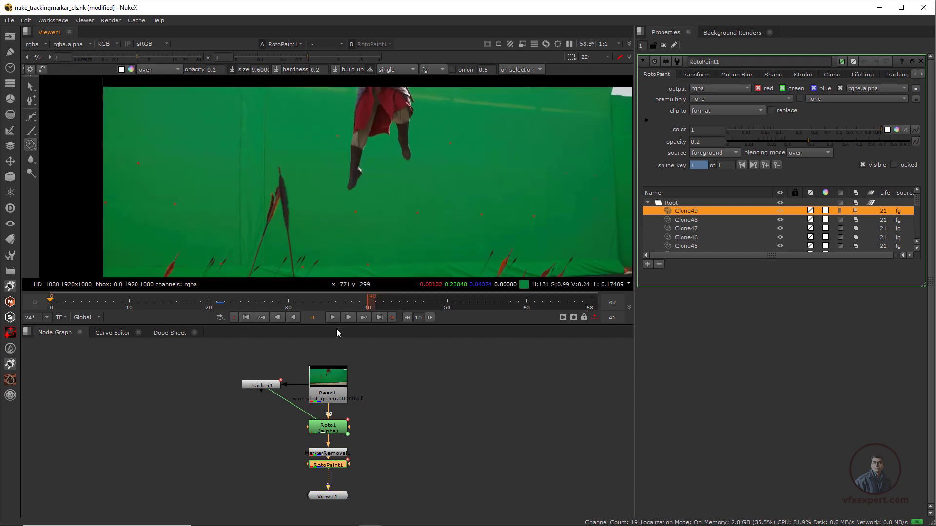
Enlarge the viewer, play the painted shot and stop on frame 14 to examine the markers around the actress
left_click_drag(343, 327, 341, 359)
left_click(333, 349)
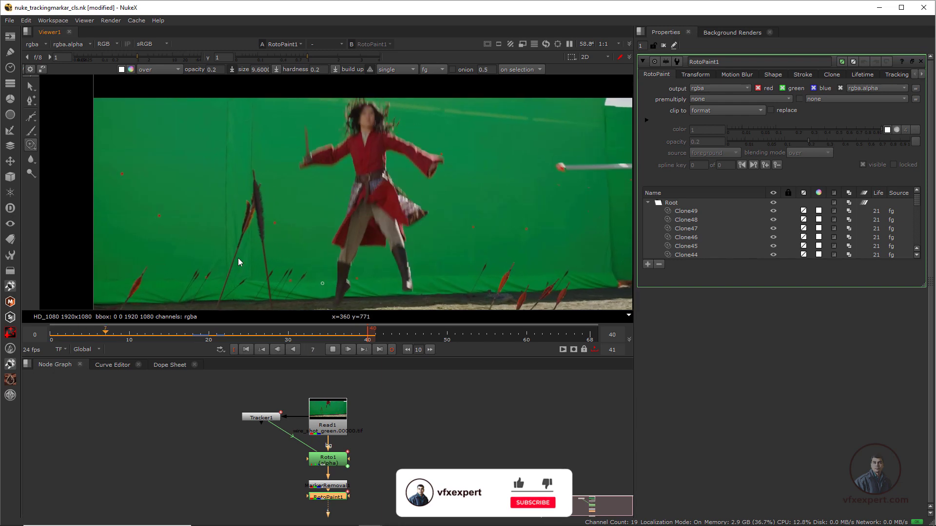
left_click(332, 351)
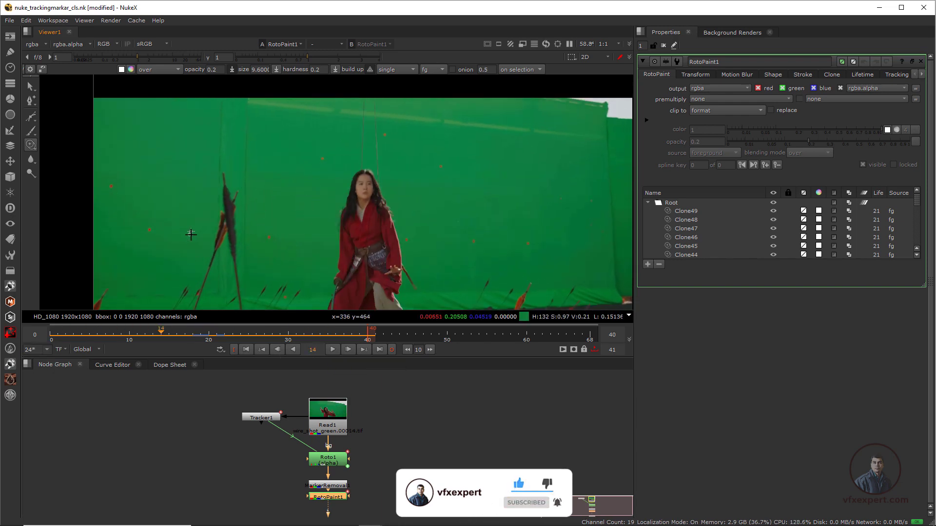
scroll(290, 232, "down", 2)
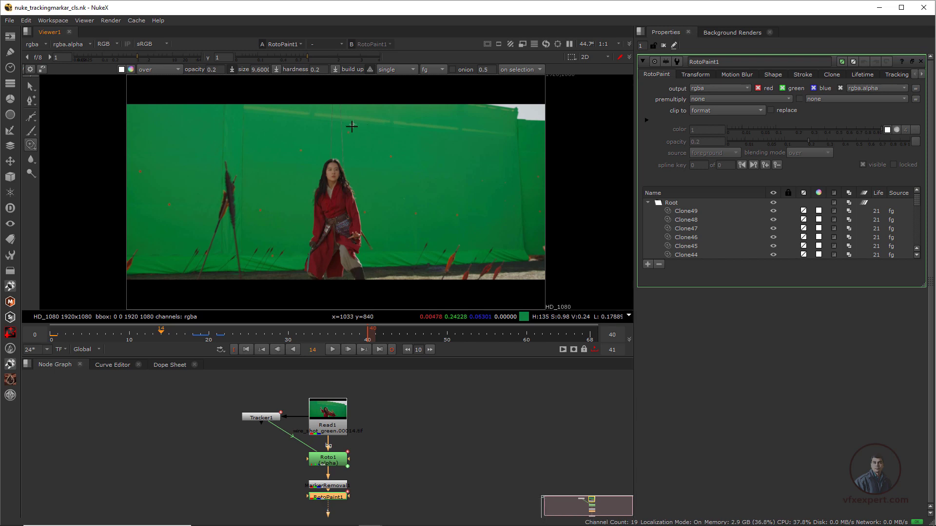
scroll(352, 126, "up", 2)
scroll(306, 269, "up", 1)
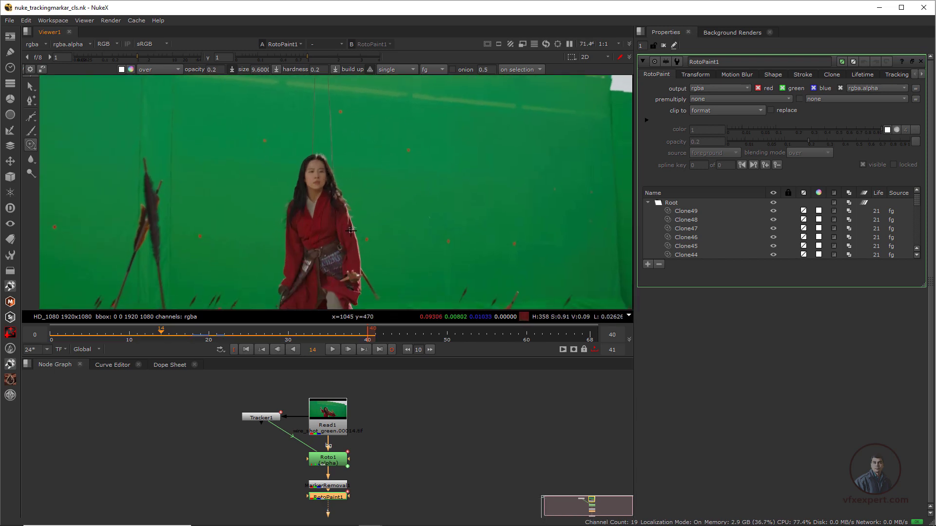
scroll(377, 205, "down", 2)
scroll(363, 215, "up", 2)
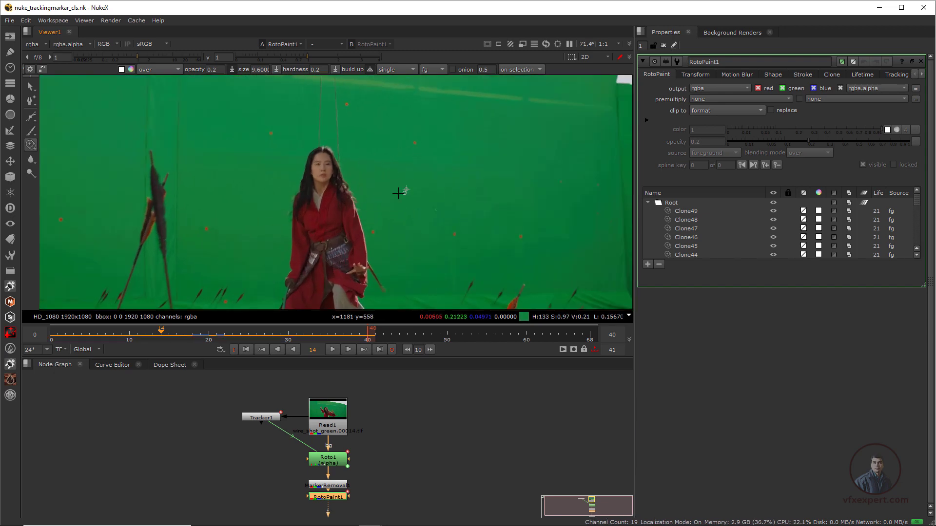
Step through the frames up to 19 and back to check where the actress crosses markers, and return to the first frame
key("Right")
key("Right")
key("Right")
key("Right")
key("Right")
scroll(300, 192, "down", 2)
scroll(284, 154, "up", 3)
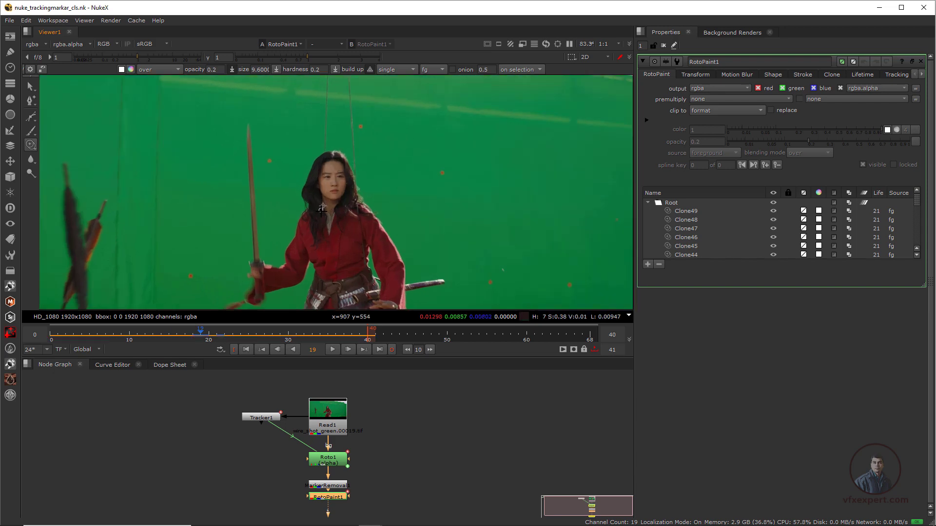
middle_click_drag(354, 197, 353, 244)
left_click_drag(238, 334, 284, 410)
key("Left")
key("Left")
key("Left")
key("Left")
key("Left")
key("Left")
key("Left")
key("Left")
key("Left")
key("Left")
key("Left")
key("Left")
key("Left")
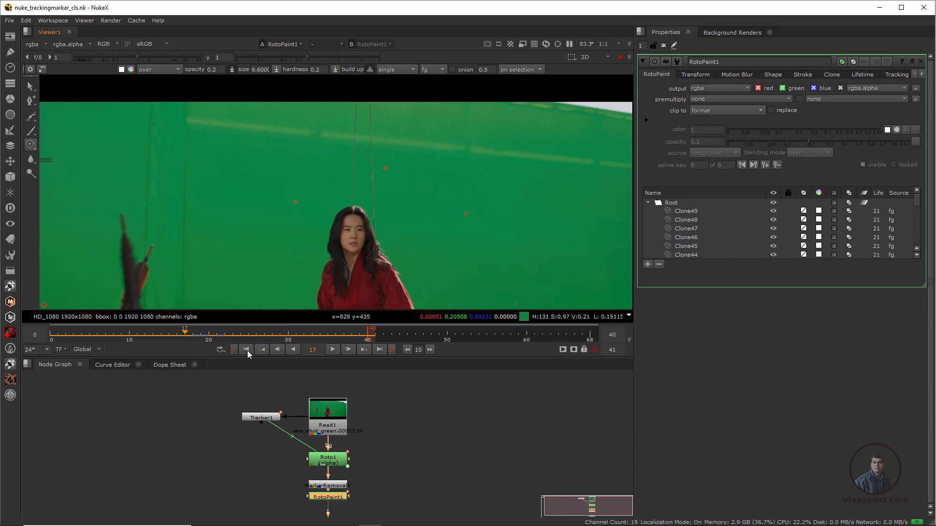
left_click(247, 350)
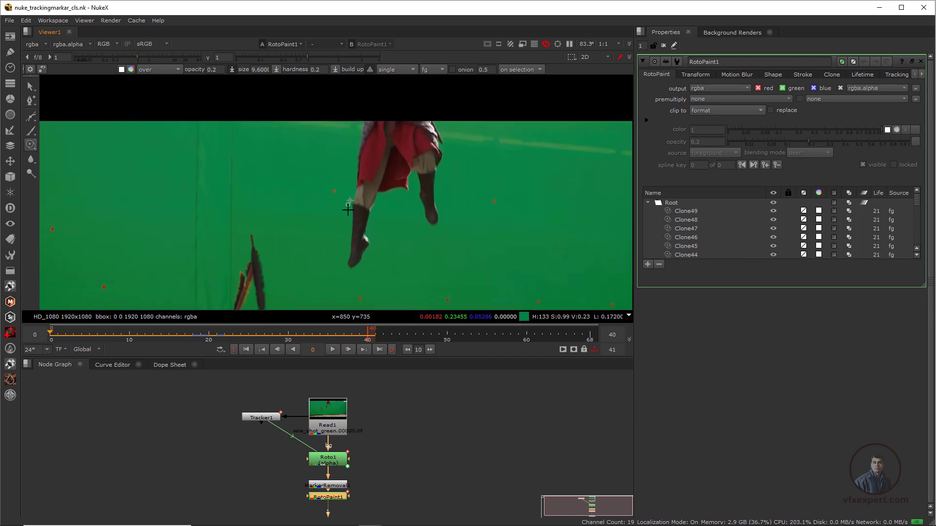
Add a second Tracker node, connect it to Read1 and show its output in the viewer
scroll(348, 209, "up", 2)
middle_click_drag(347, 430, 382, 429)
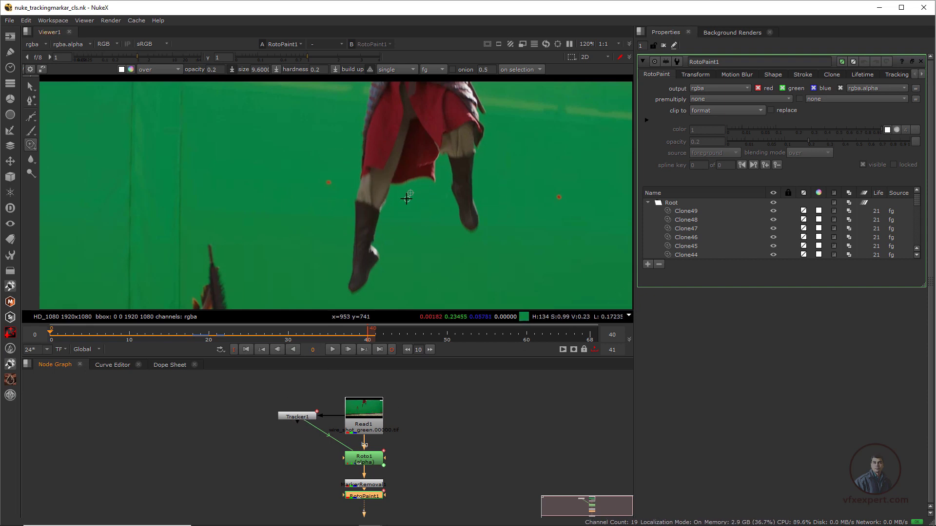
middle_click_drag(290, 464, 302, 452)
left_click(279, 454)
key("Tab")
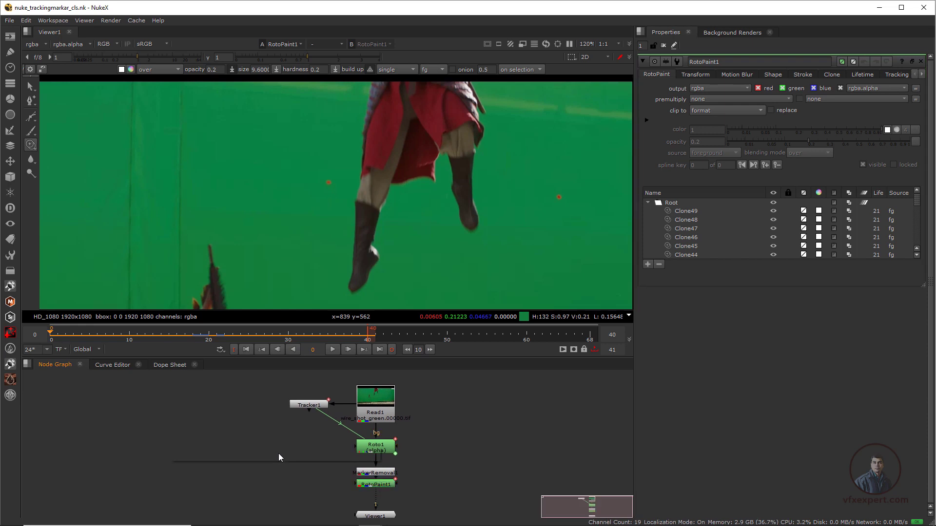
type("tracker")
key("Return")
left_click_drag(272, 458, 266, 471)
left_click_drag(264, 453, 376, 406)
left_click_drag(273, 470, 279, 468)
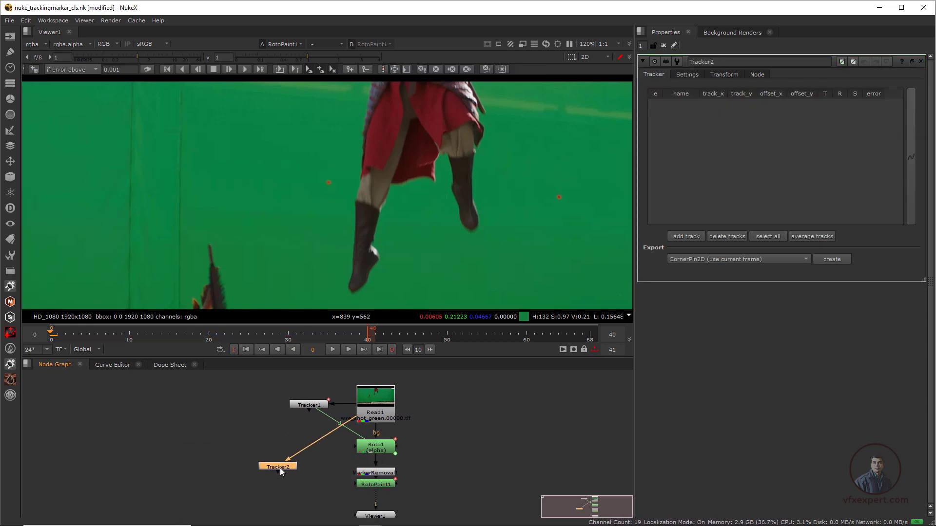
key("1")
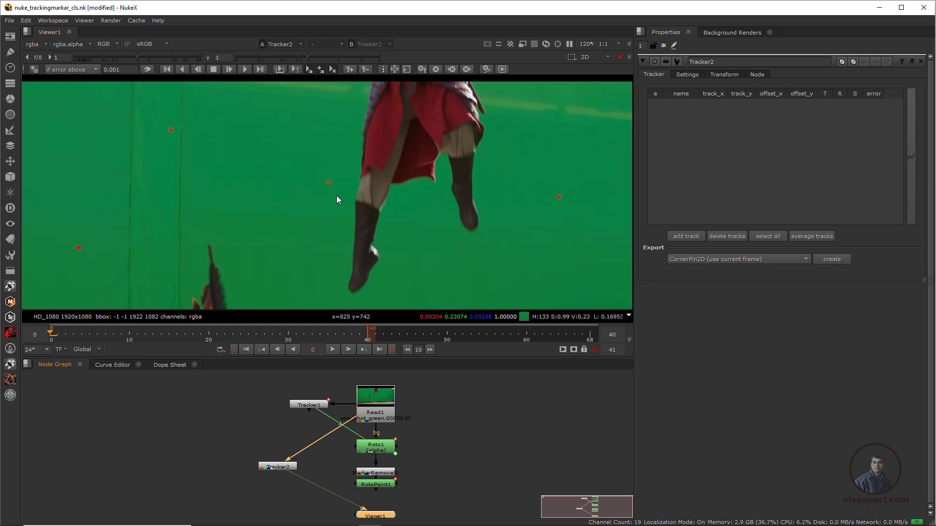
Insert a Grade node between Read1 and Tracker2
scroll(402, 237, "down", 2)
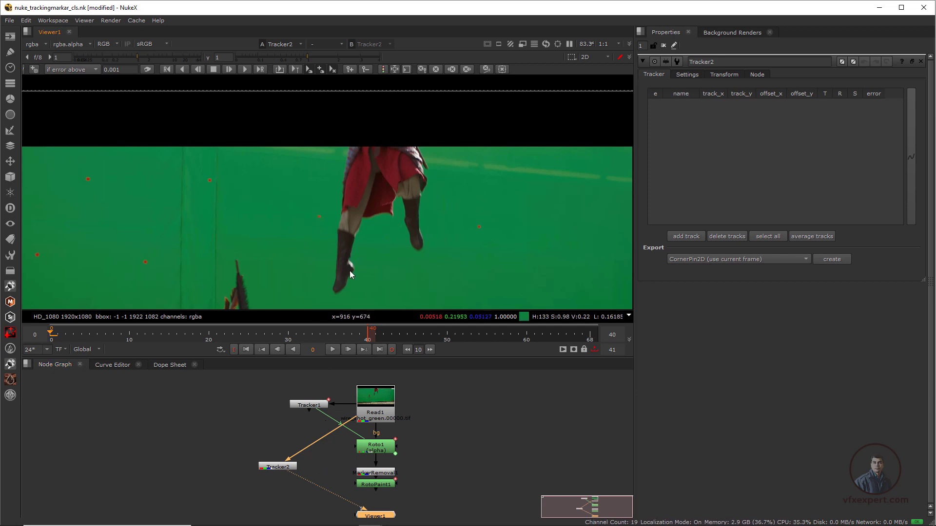
left_click(332, 456)
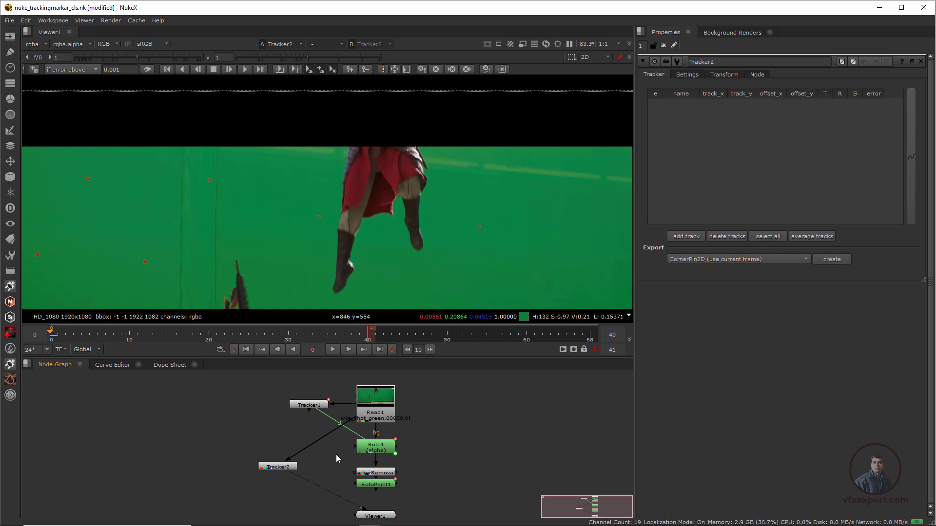
key("Tab")
type("gra")
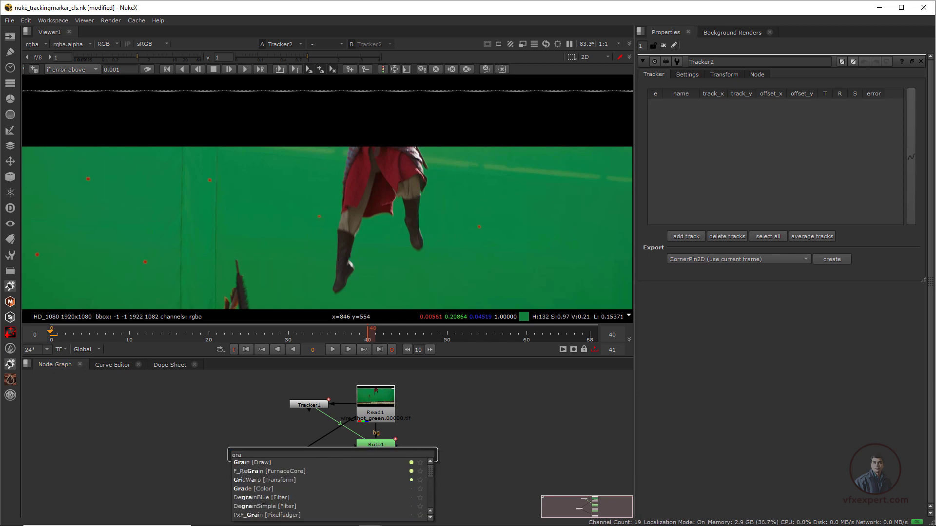
left_click(256, 489)
left_click_drag(340, 457, 297, 445)
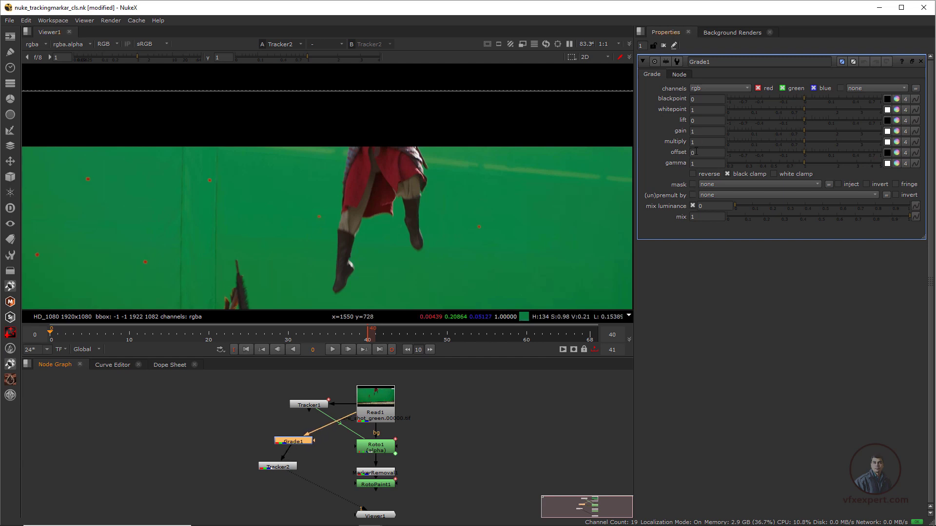
Increase the contrast of the tracking plate with a Grade offset of -0.04 and a whitepoint of 0.9
mouse_move(803, 153)
left_mouse_down()
mouse_move(817, 155)
mouse_move(789, 154)
left_mouse_up()
left_click_drag(804, 111, 799, 111)
middle_click_drag(325, 296, 364, 216)
scroll(334, 207, "down", 2)
scroll(393, 195, "up", 2)
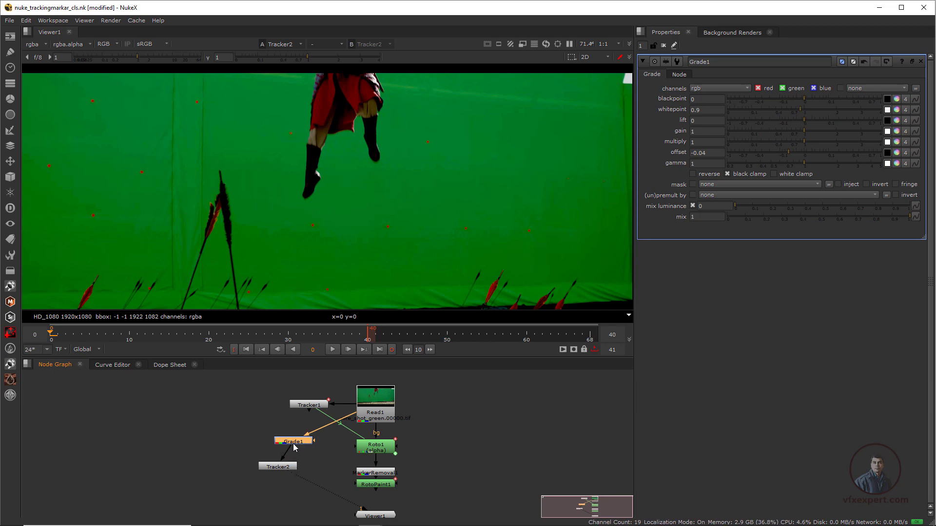
middle_click_drag(297, 138, 304, 169)
scroll(279, 163, "up", 3)
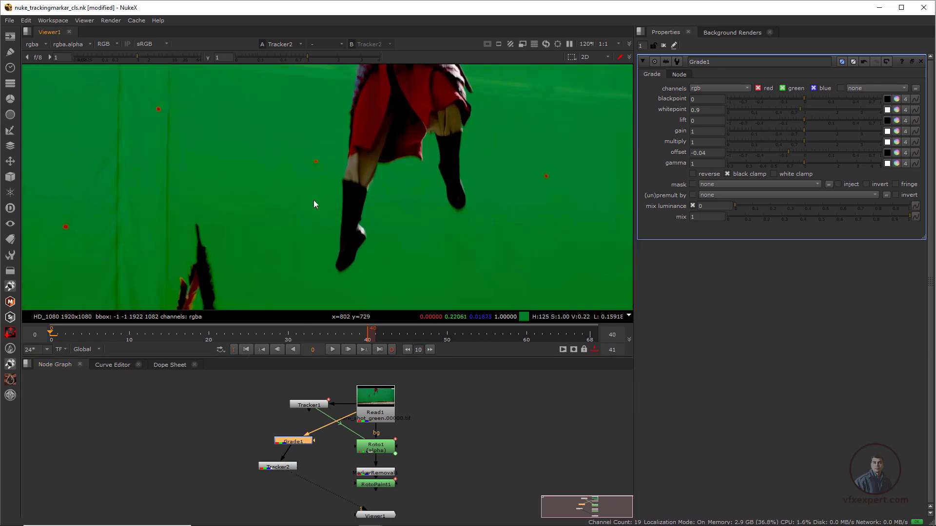
Add a track in Tracker2 on the marker beside the actress's leg at frame 0, shrinking its boxes and centring it on the dot
left_click(278, 467)
left_click(280, 467)
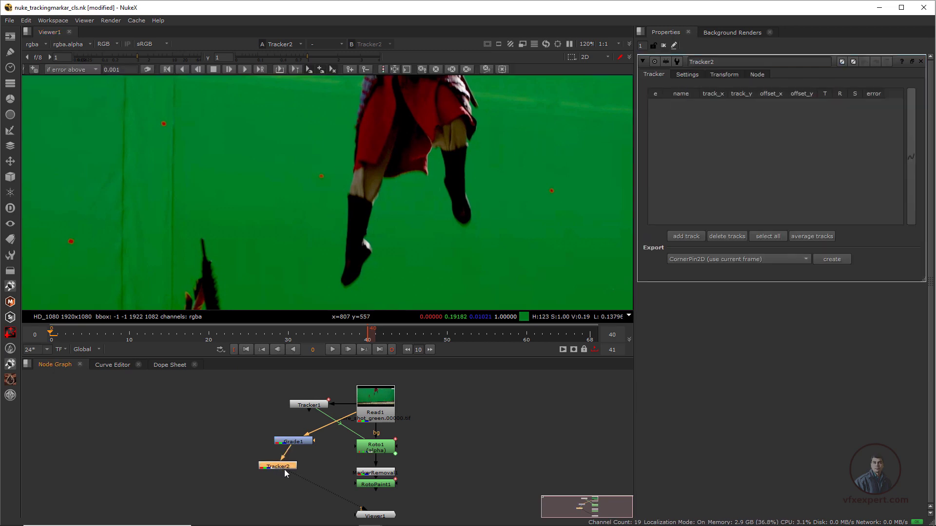
left_click_drag(285, 470, 285, 485)
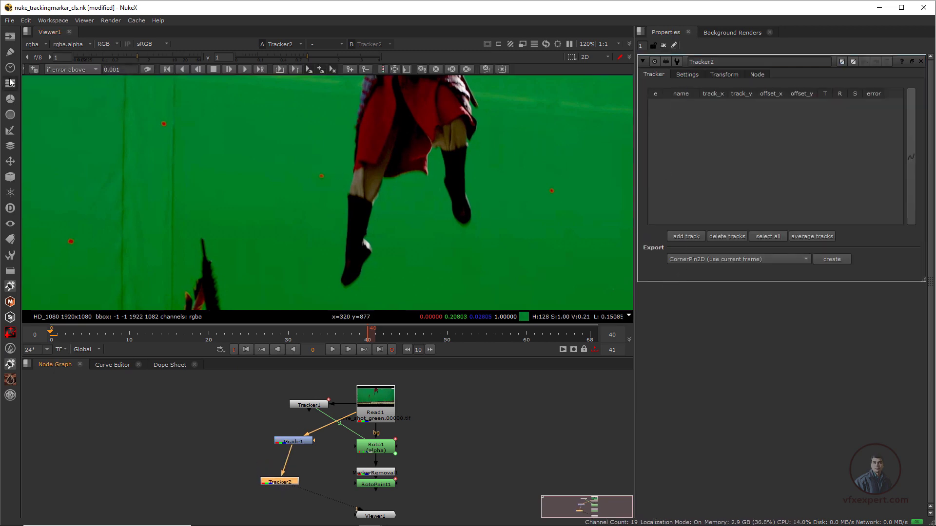
left_click(33, 70)
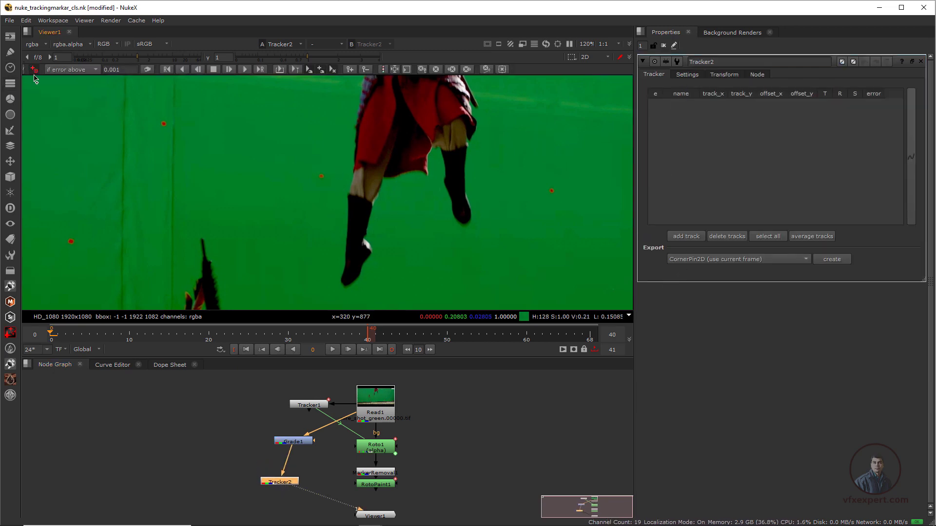
left_click(322, 178)
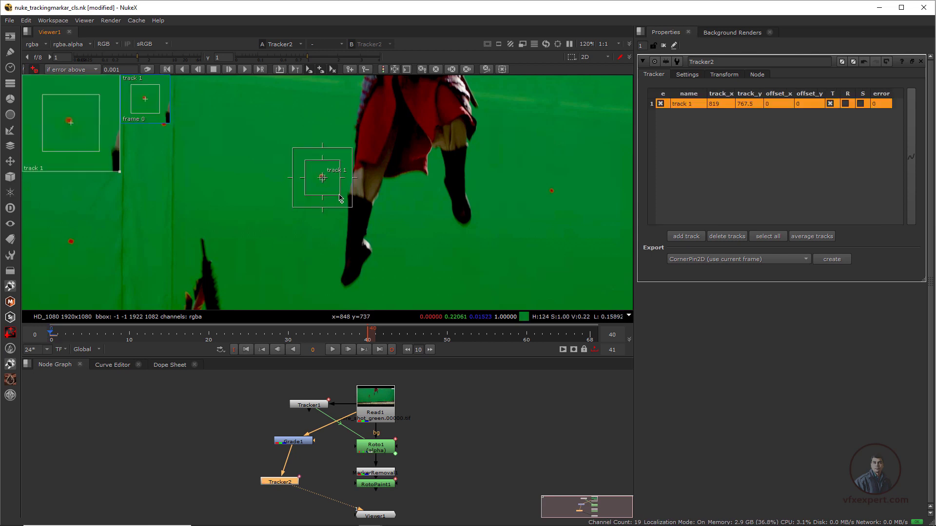
mouse_move(339, 195)
left_mouse_down()
mouse_move(331, 188)
mouse_move(342, 198)
left_mouse_up()
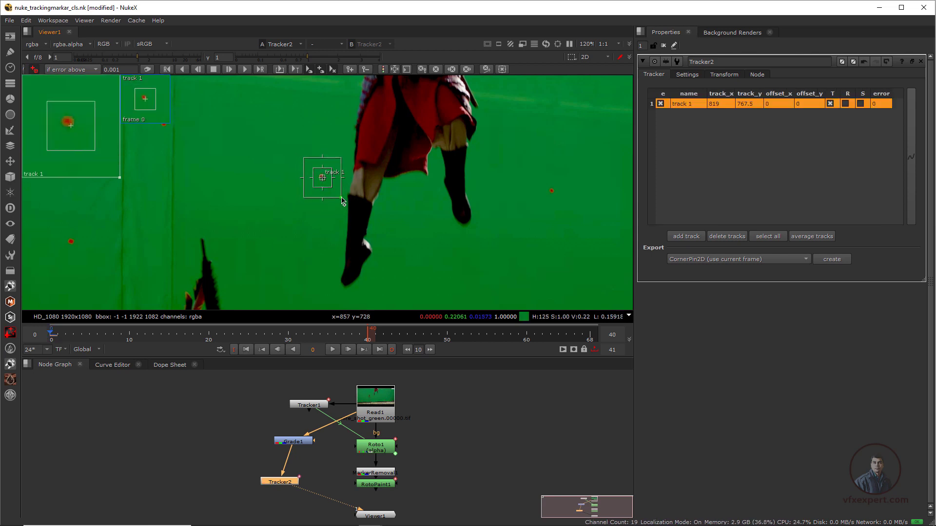
left_click_drag(72, 141, 76, 145)
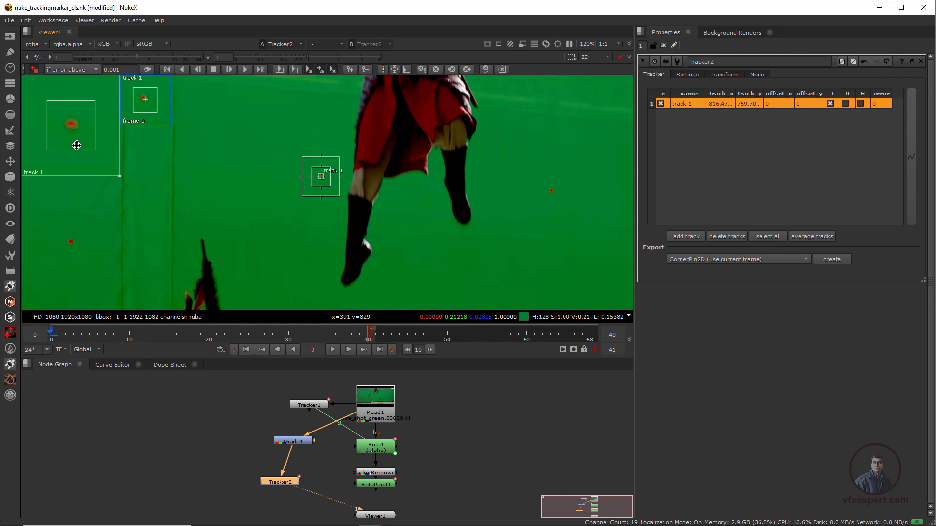
Track the marker forward from frame 0 and inspect it closely at frame 7, by the edge of the sleeve
left_click(230, 71)
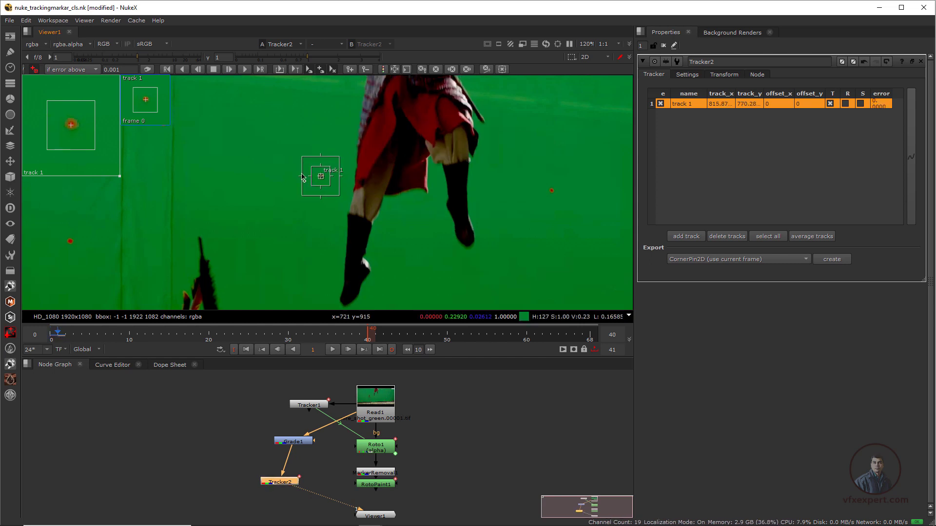
scroll(355, 178, "up", 3)
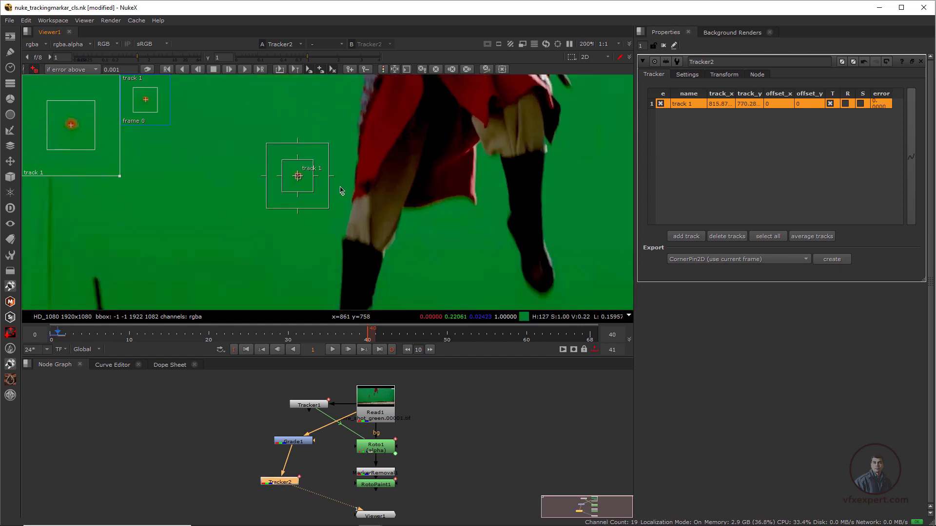
left_click(243, 69)
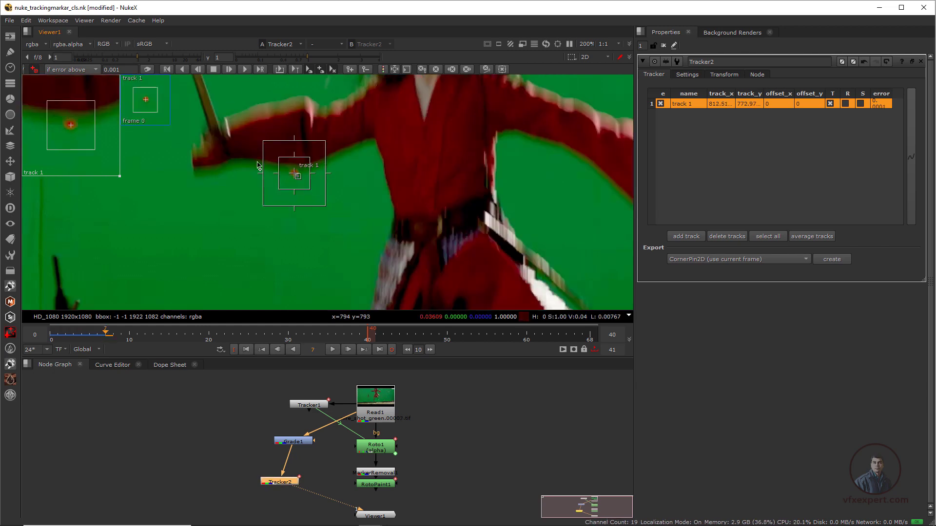
mouse_move(105, 336)
left_mouse_down()
mouse_move(84, 336)
mouse_move(106, 336)
left_mouse_up()
scroll(300, 202, "up", 6)
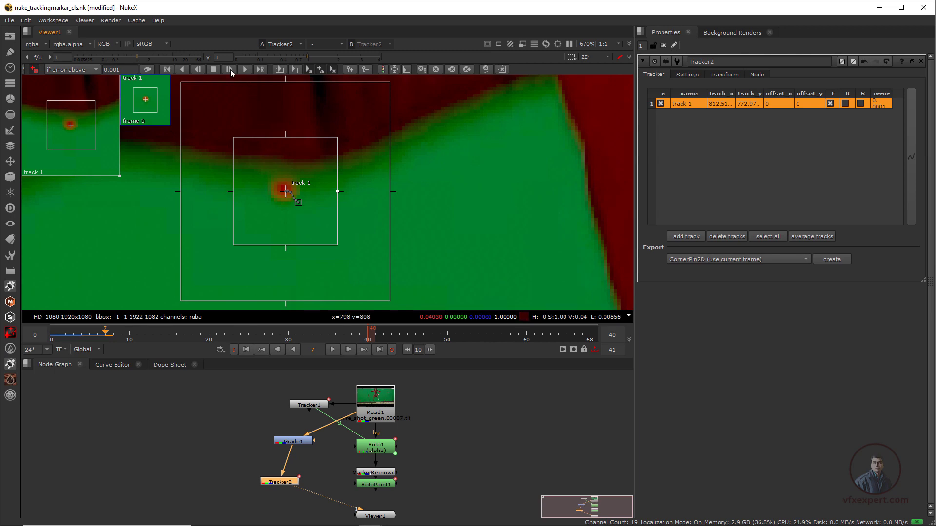
Advance the track to frames 8 and 9, re-centring it on the red marker on each frame
left_click(229, 69)
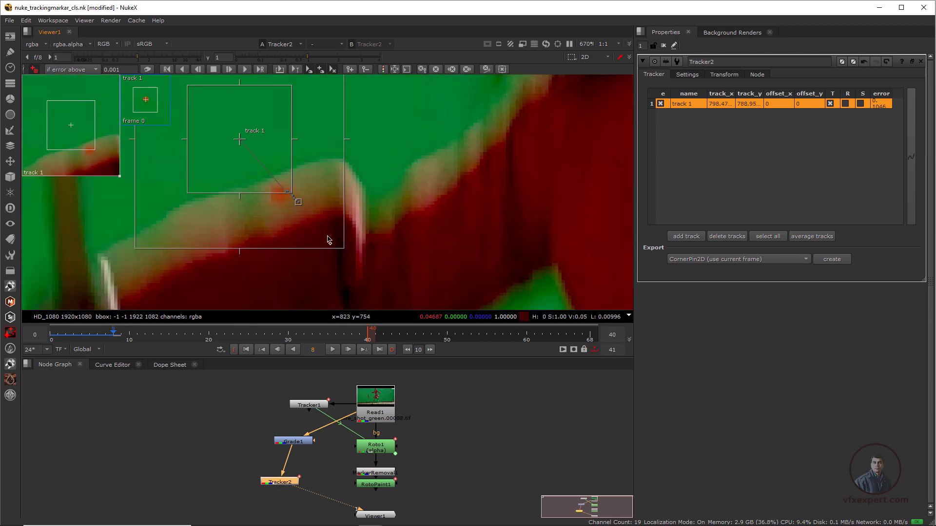
left_click_drag(239, 141, 284, 197)
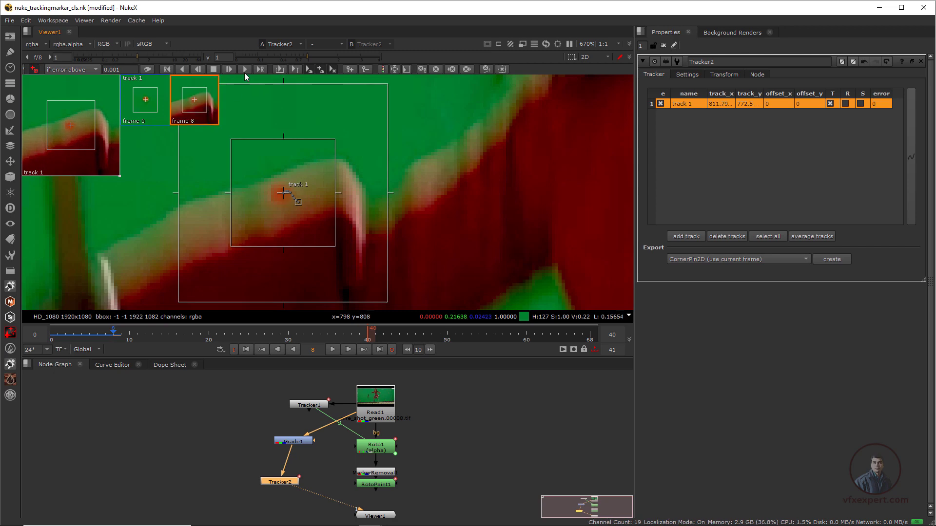
left_click(229, 70)
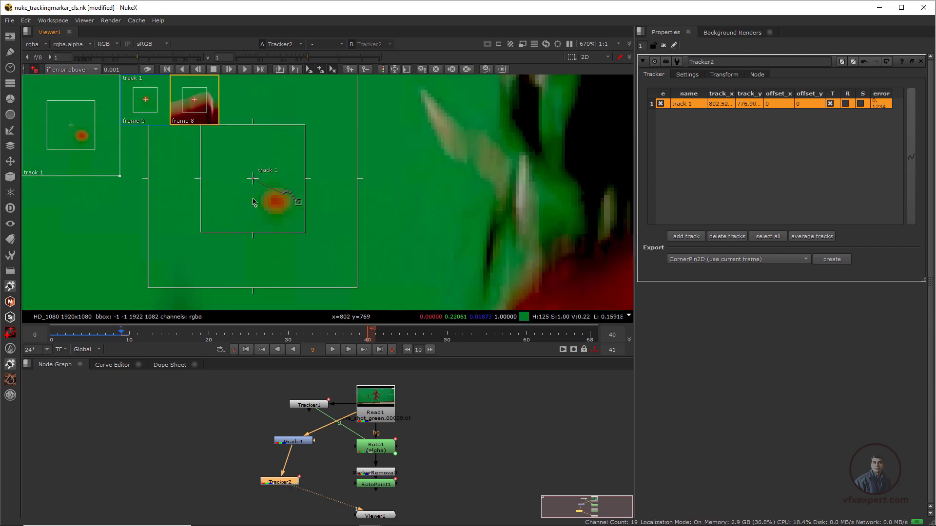
left_click_drag(254, 181, 277, 205)
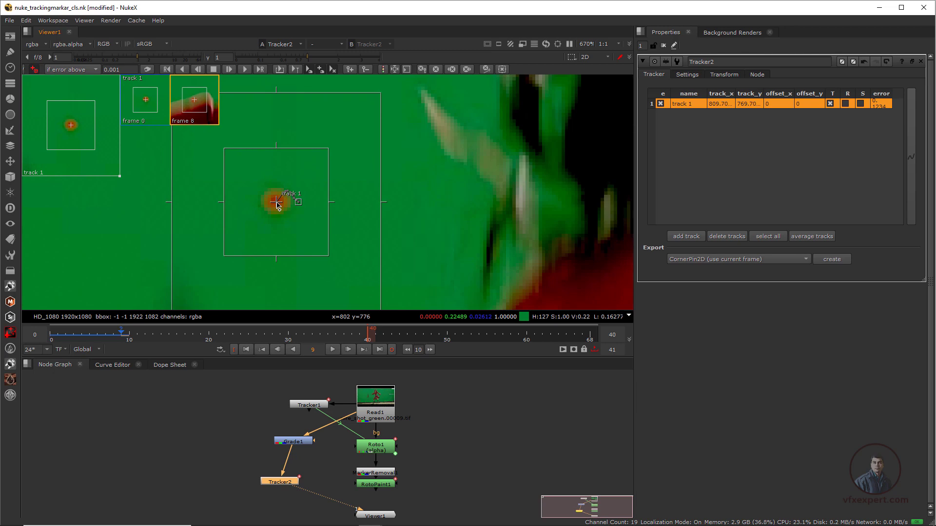
Continue tracking forward to frame 33, re-centring the track on frames 10, 21 and 22, and go back to frame 32
left_click(245, 69)
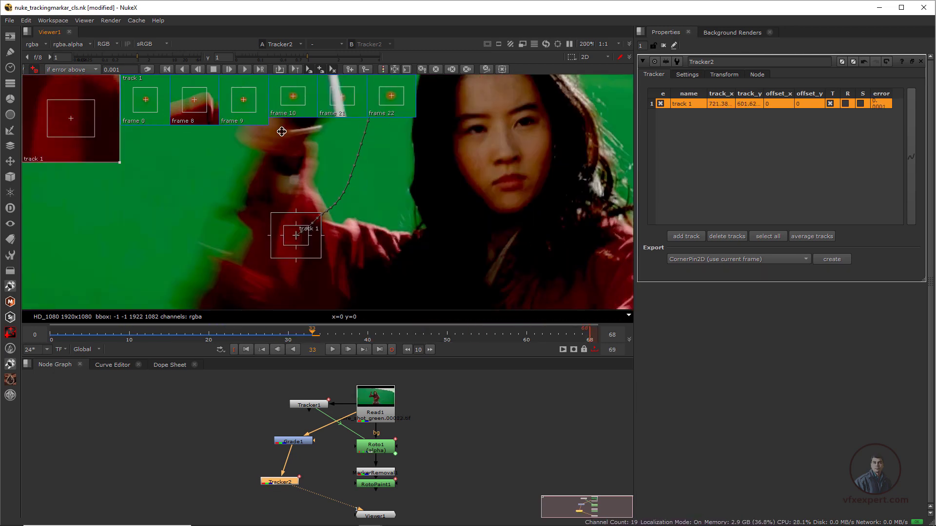
left_click_drag(312, 331, 302, 335)
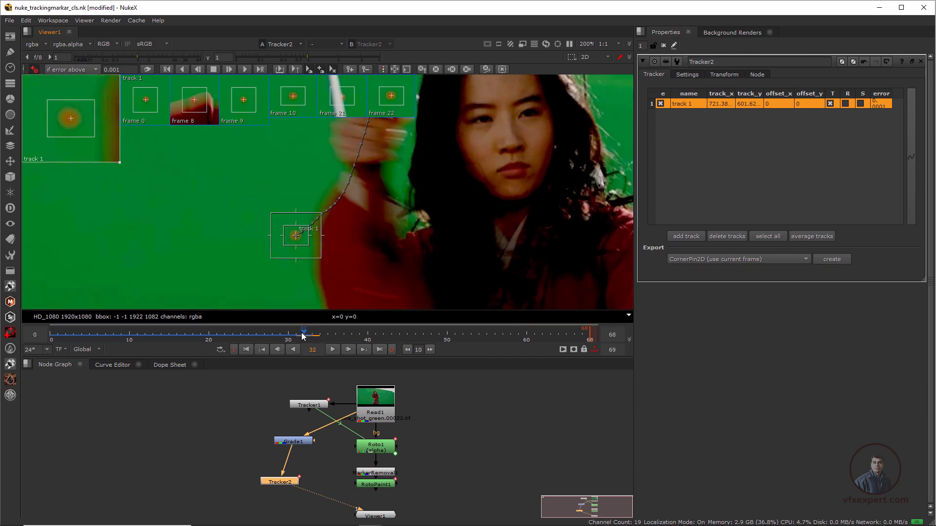
key("Right")
left_click(302, 336)
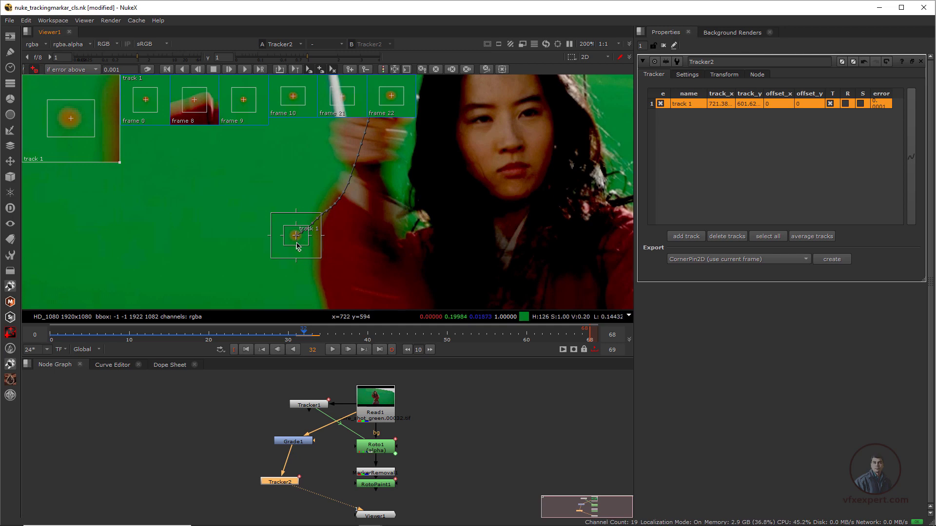
Step forward to frame 37, past the frames where the actress's arm covers the marker, and re-centre track 1 on the dot
scroll(301, 257, "up", 2)
scroll(301, 256, "down", 3)
middle_click_drag(306, 267, 273, 268)
key("Right")
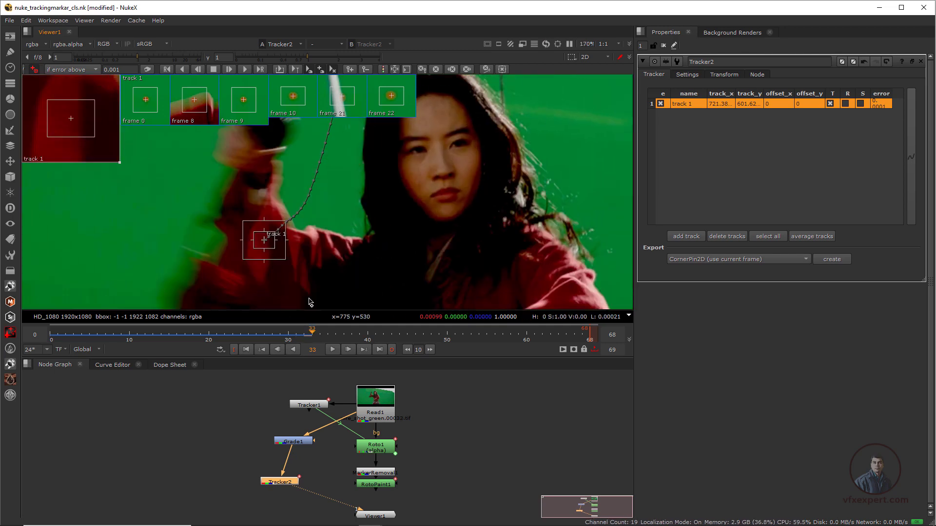
key("Right")
key("Right")
key("Right")
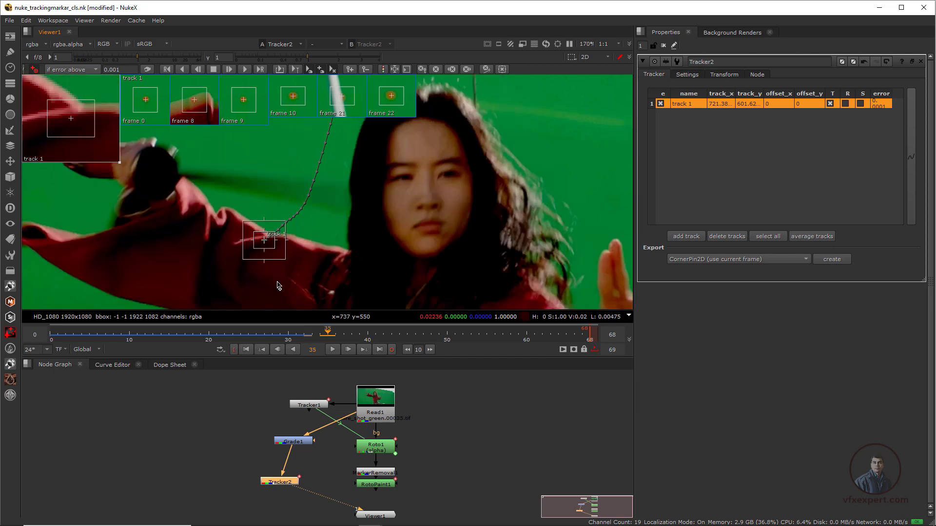
key("Right")
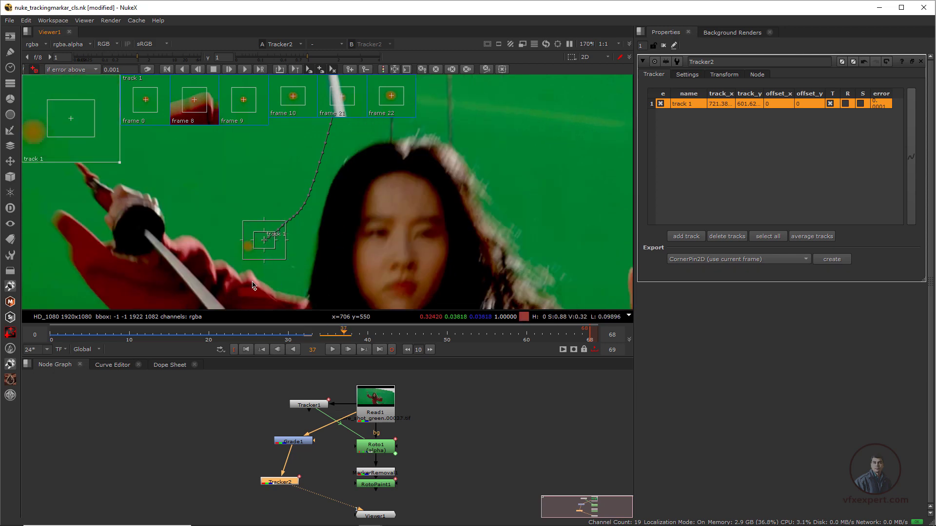
scroll(264, 258, "up", 2)
left_click_drag(268, 233, 245, 241)
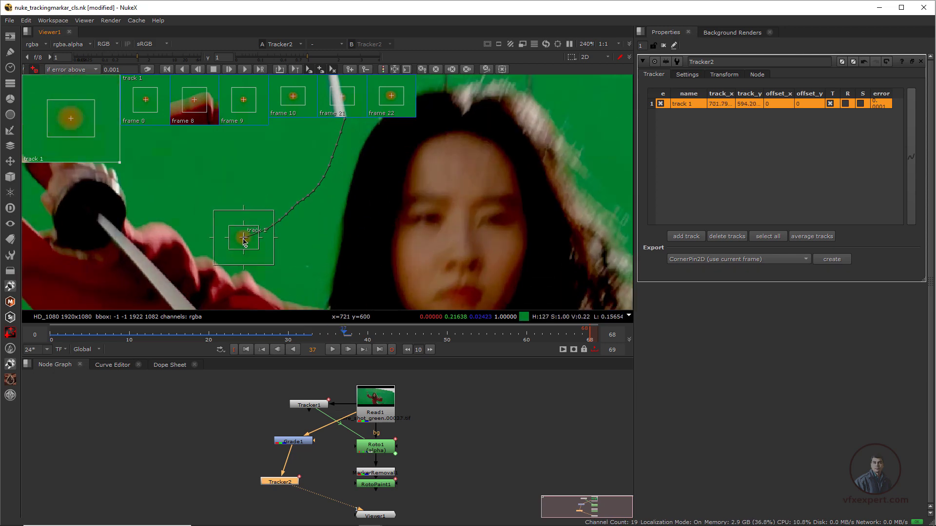
Advance to frame 38, re-centre track 1 on the marker, and track it forward to frame 68
scroll(303, 251, "down", 3)
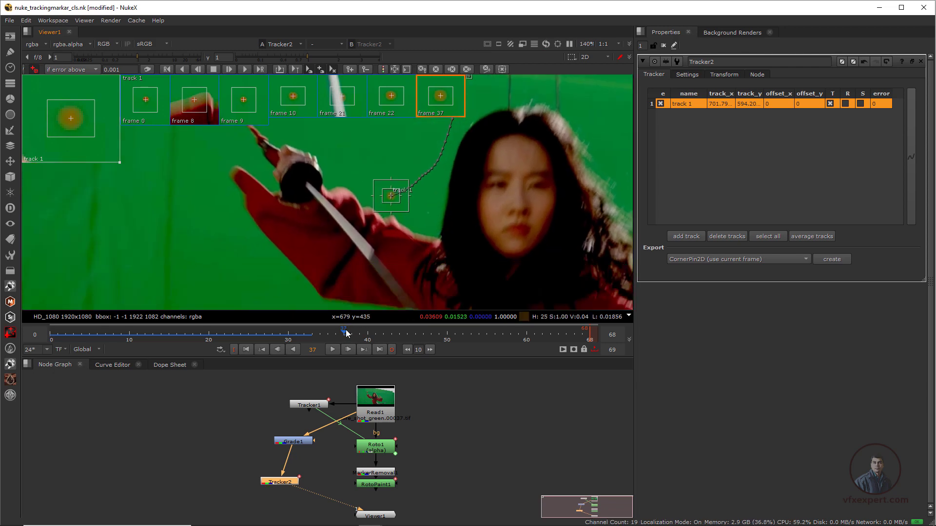
mouse_move(347, 333)
left_mouse_down()
mouse_move(303, 336)
mouse_move(333, 345)
left_mouse_up()
left_click(342, 347)
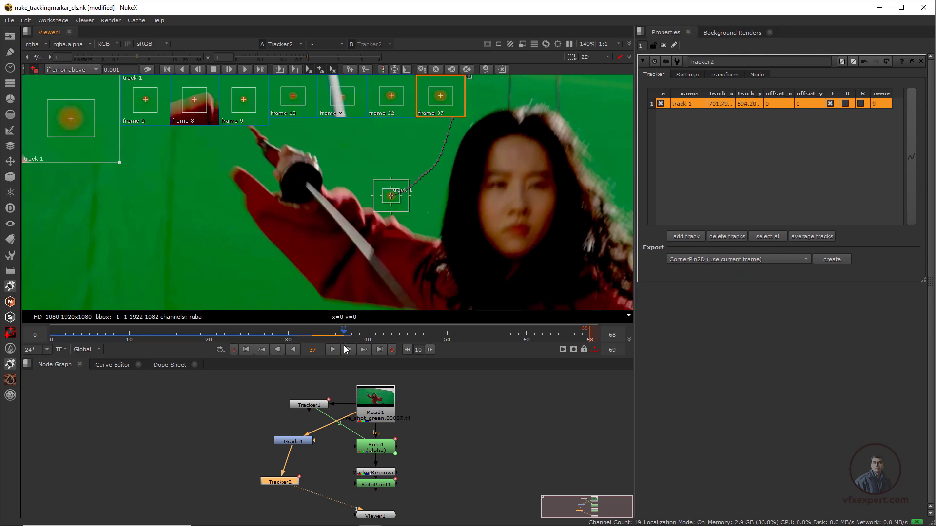
left_click(348, 349)
scroll(409, 180, "down", 2)
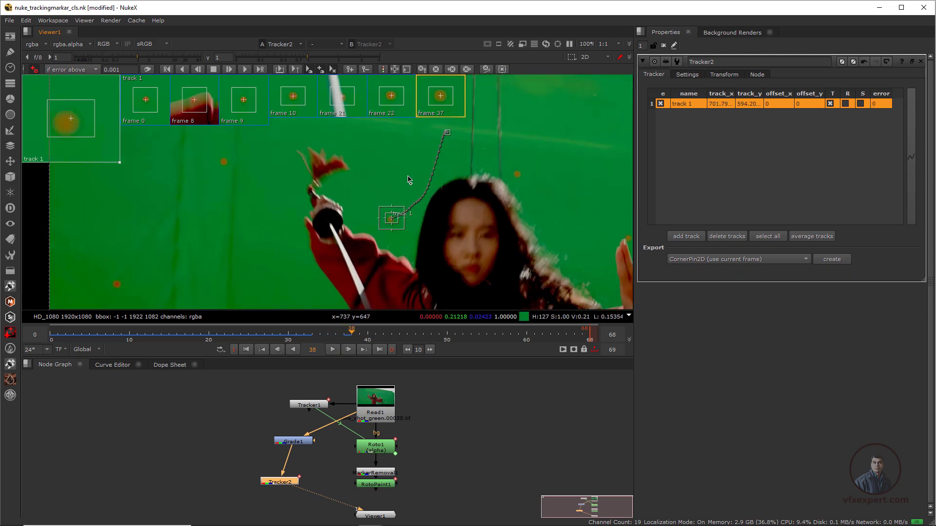
scroll(410, 231, "up", 3)
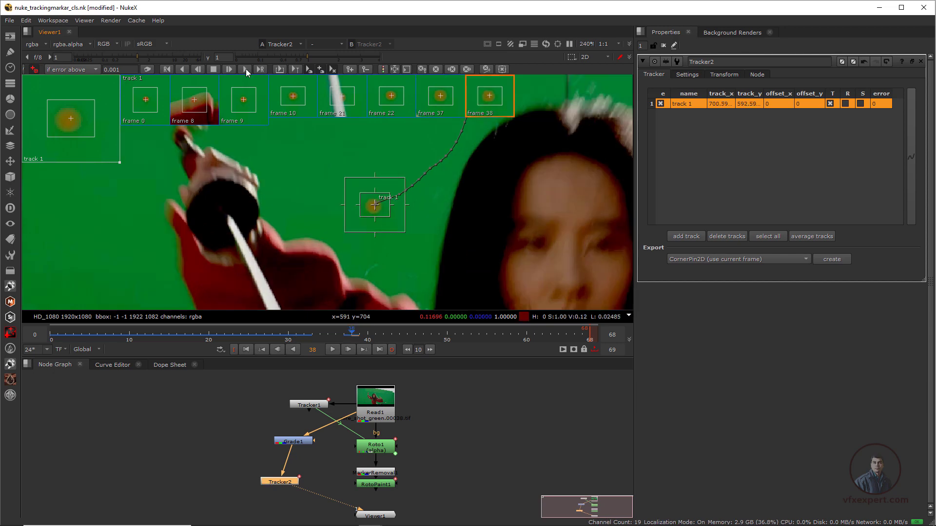
left_click(245, 69)
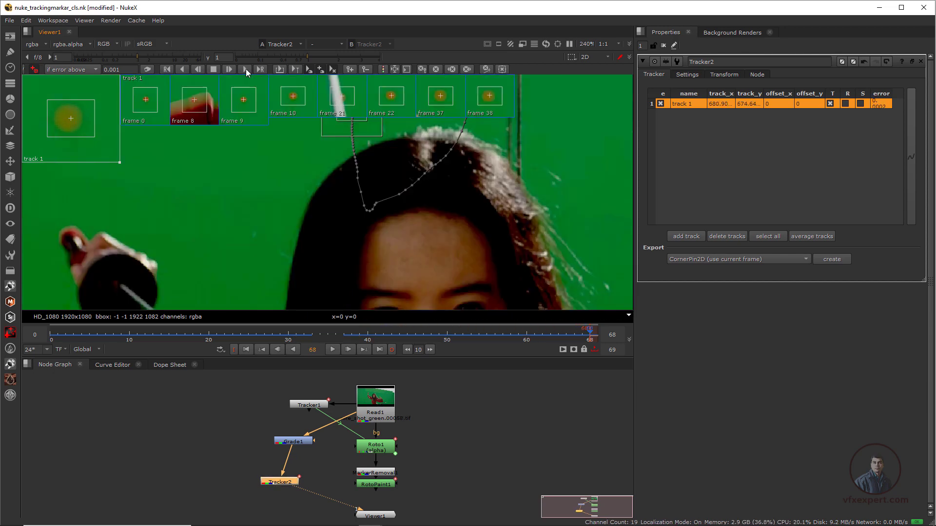
Scrub the timeline back from frame 68 through frame 33 to frame 11 to check how track 1 follows its marker
scroll(439, 238, "down", 1)
middle_click_drag(388, 162, 397, 209)
scroll(398, 208, "up", 1)
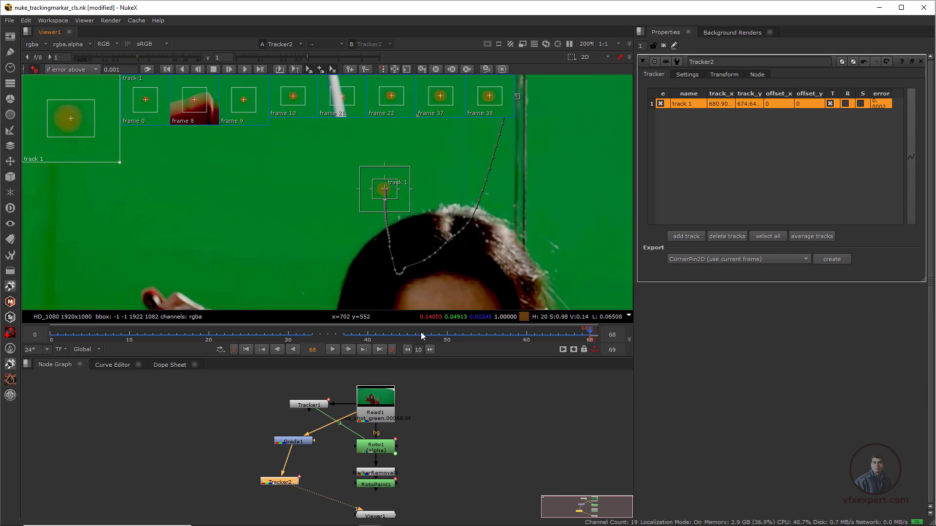
left_click_drag(575, 334, 312, 323)
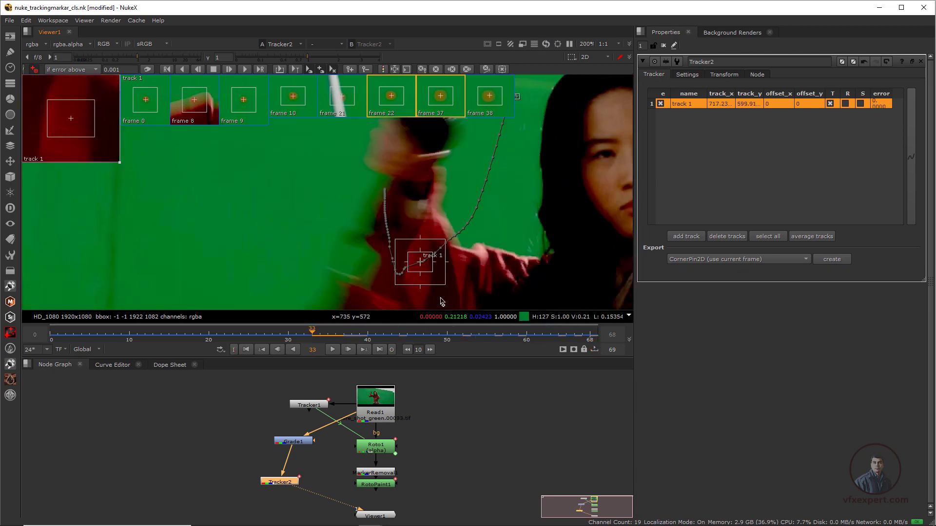
left_click(325, 335)
left_click_drag(326, 336, 139, 348)
scroll(278, 247, "up", 2)
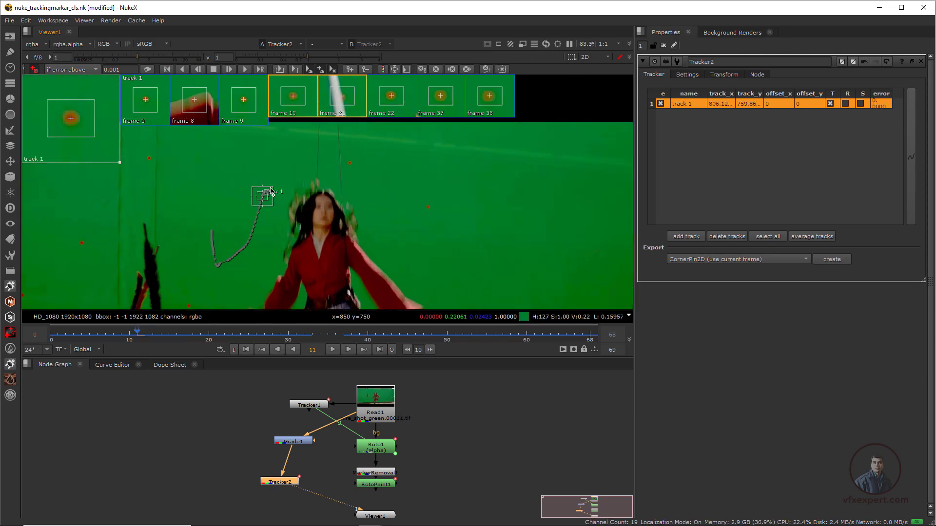
middle_click_drag(426, 205, 420, 245)
Return to frame 0 and add a second track on the marker on the other side of the actress's legs, shrinking its pattern box
key("Home")
scroll(425, 244, "down", 1)
scroll(424, 247, "down", 1)
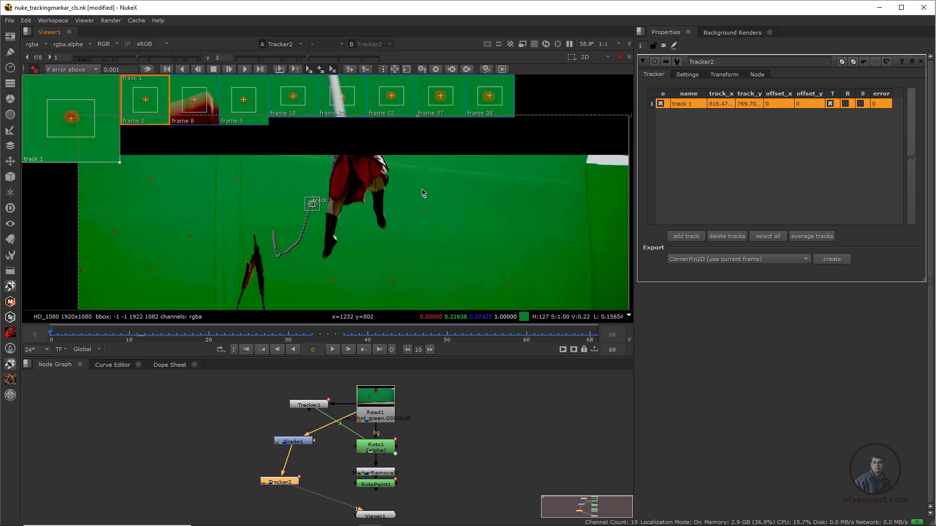
scroll(426, 227, "up", 1)
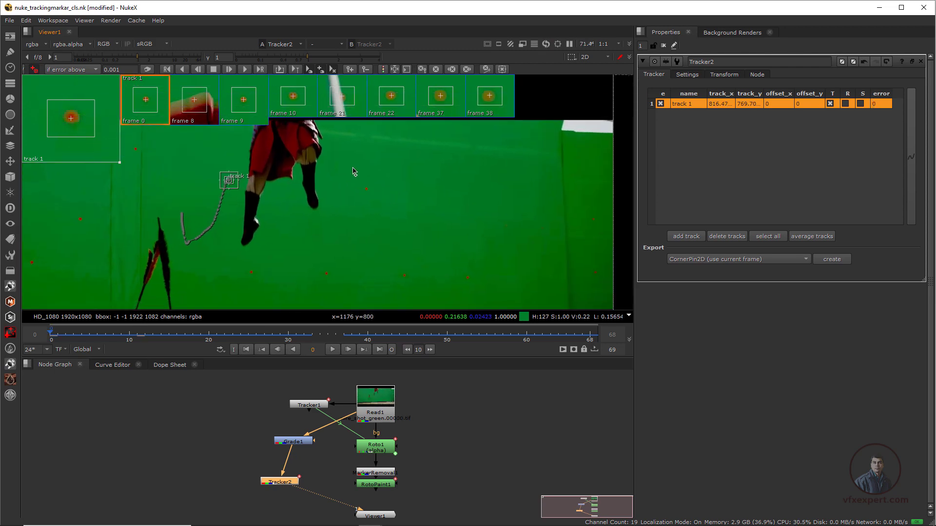
scroll(367, 189, "up", 3)
left_click(365, 189)
left_click_drag(383, 205, 375, 197)
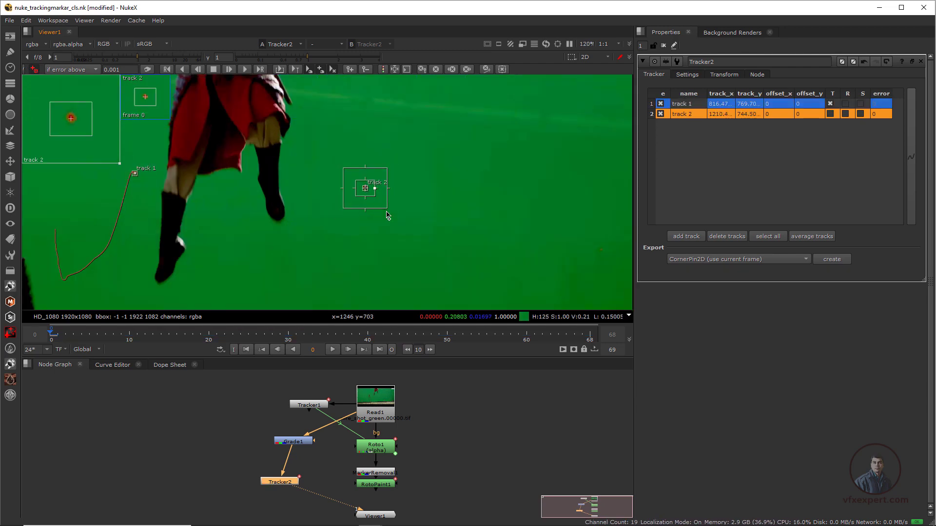
Track track 2 forward from frame 0 and re-centre it on the marker on frames 5 to 8
left_click(245, 70)
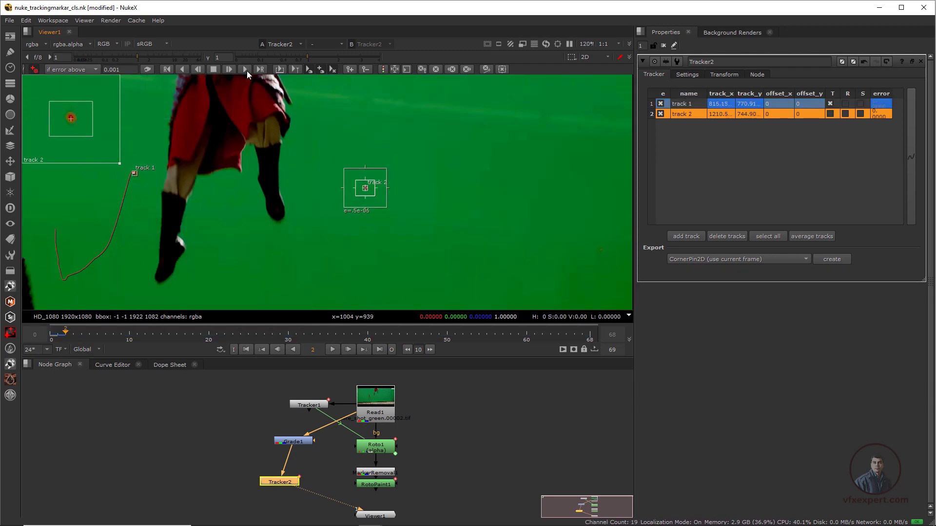
left_click(190, 335)
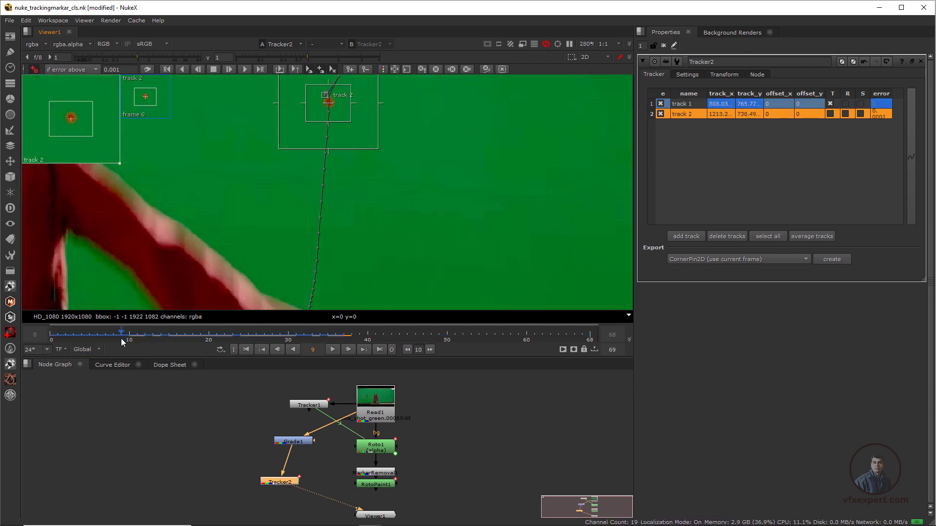
left_click_drag(121, 340, 114, 340)
scroll(358, 137, "up", 10)
left_click_drag(401, 160, 338, 254)
key("Left")
key("Left")
left_click_drag(338, 253, 333, 242)
key("Left")
key("v")
Re-centre track 2 beside the actress's fingers on frames 36 to 39 and on frame 42, and track forward to frame 68
scroll(382, 225, "down", 10)
scroll(405, 198, "up", 4)
left_click_drag(412, 104, 387, 165)
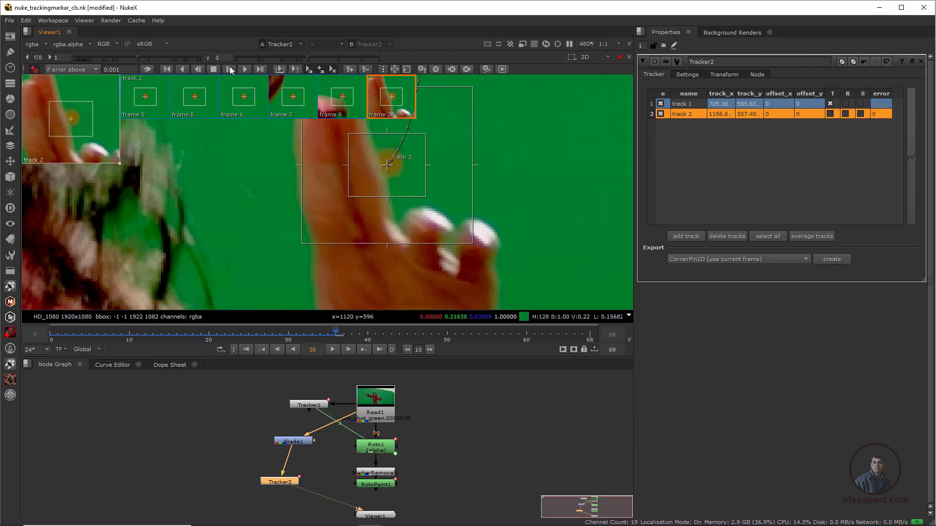
scroll(388, 181, "down", 3)
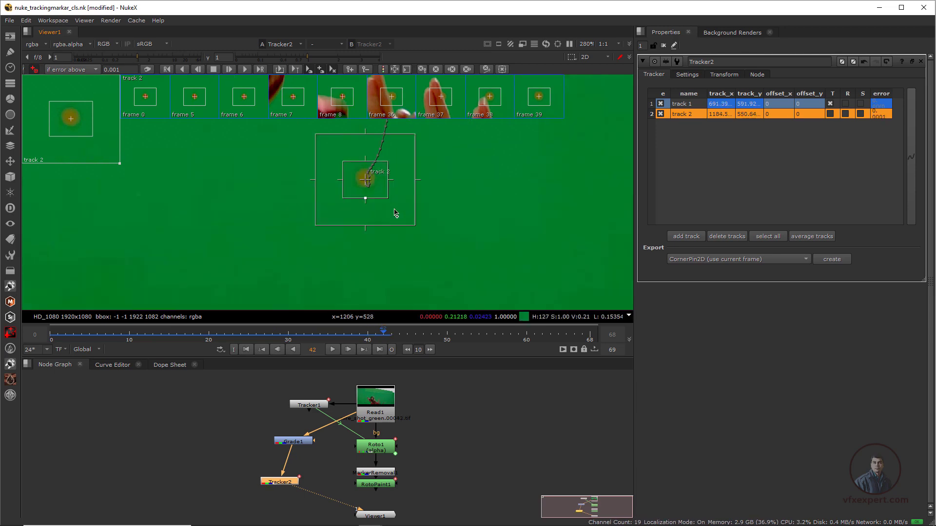
scroll(396, 213, "down", 3)
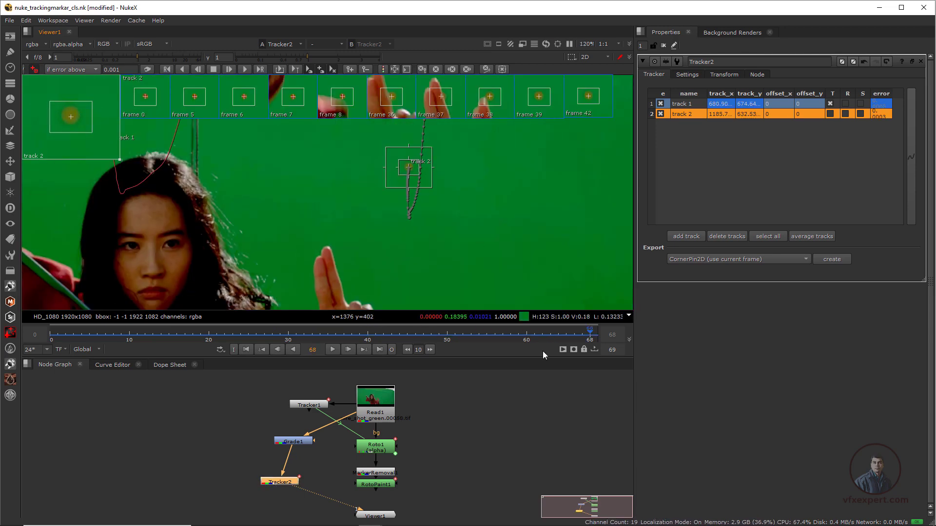
Scrub through the shot to check both tracks against their markers, and return to frame 0
left_click_drag(578, 332, 336, 353)
left_click_drag(403, 365, 446, 362)
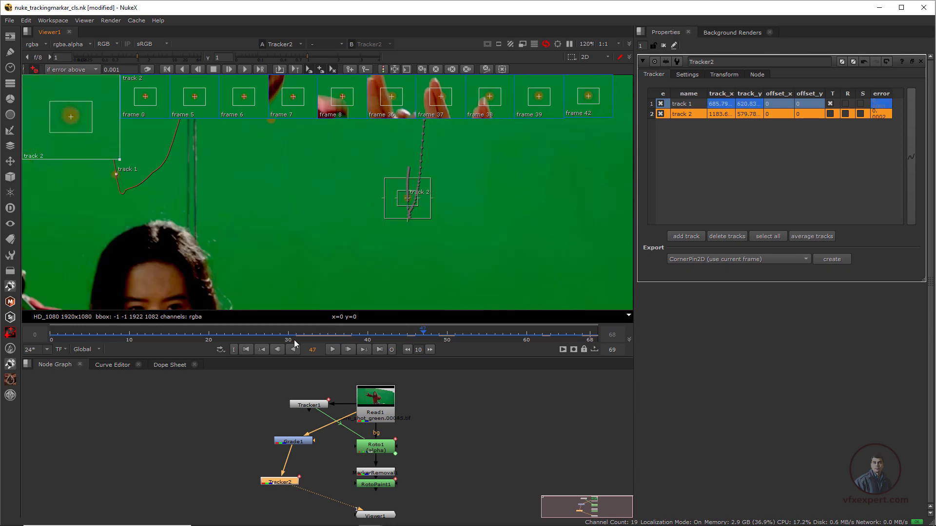
left_click_drag(294, 344, 277, 358)
left_click(246, 349)
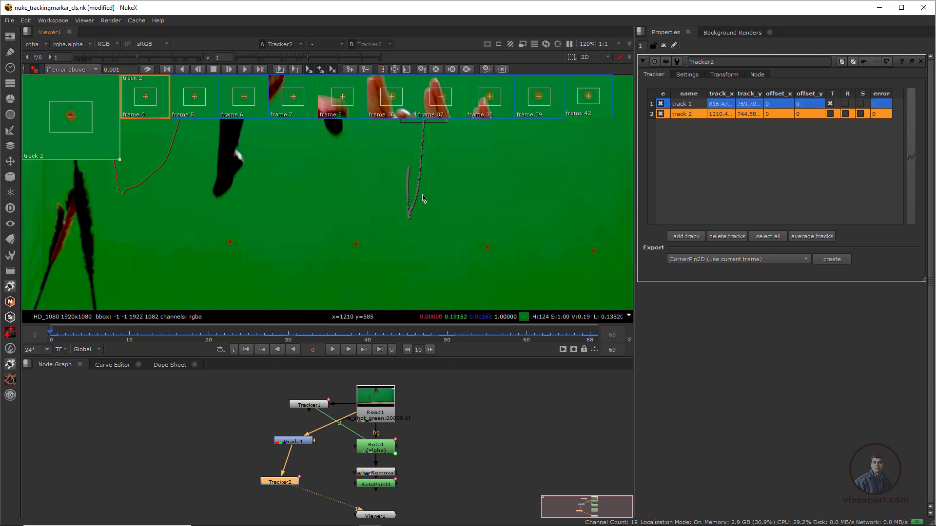
scroll(423, 200, "down", 4)
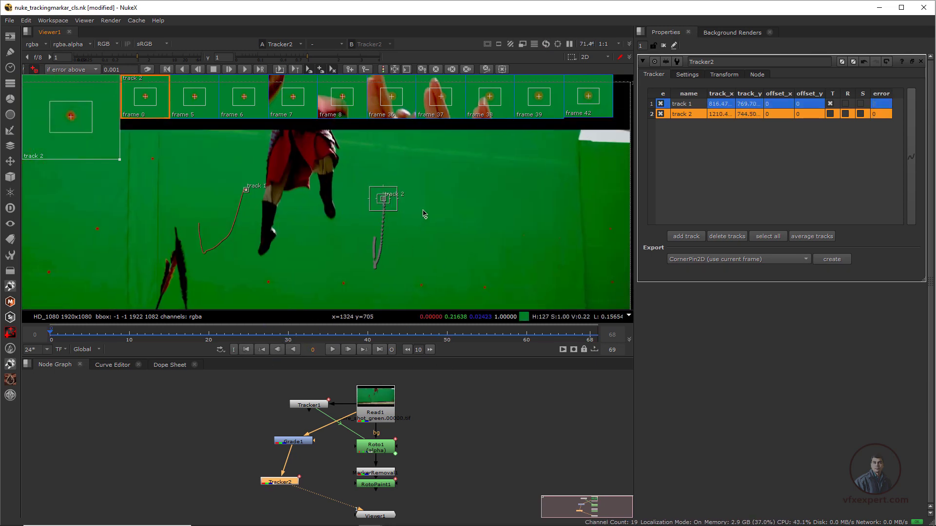
scroll(406, 285, "up", 4)
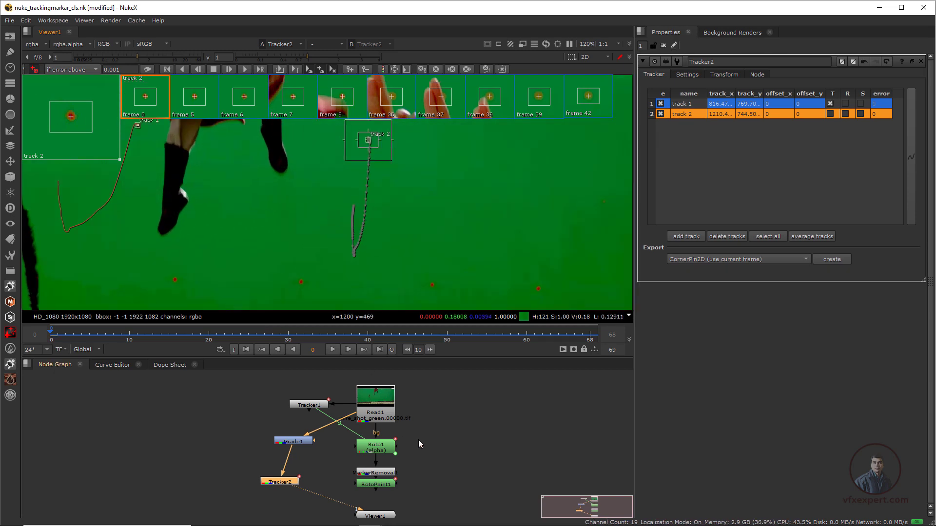
View RotoPaint1's output in the alpha channel and close all open node properties
middle_click_drag(412, 452, 413, 431)
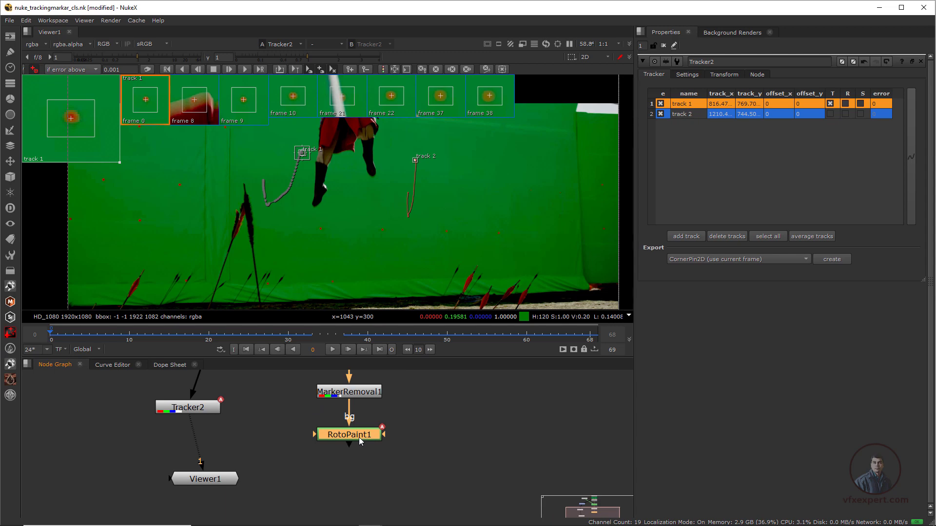
key("1")
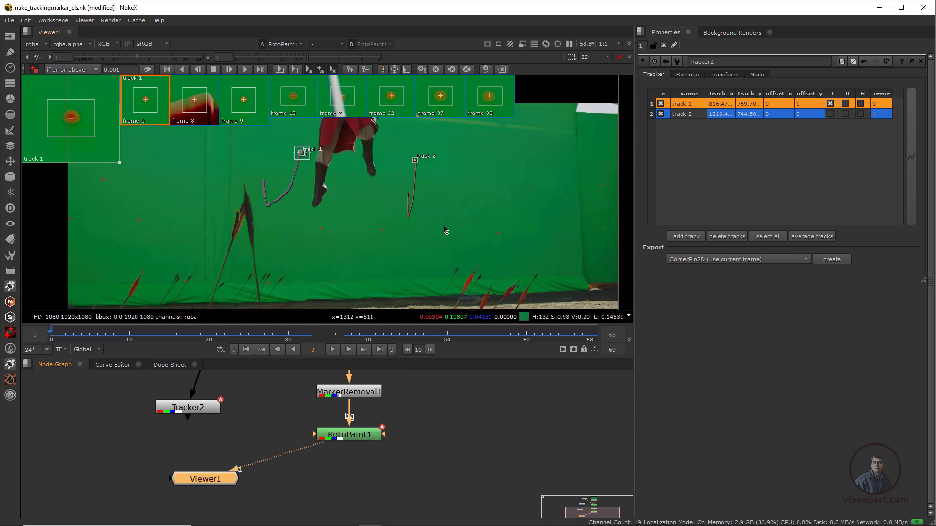
scroll(413, 216, "down", 3)
key("a")
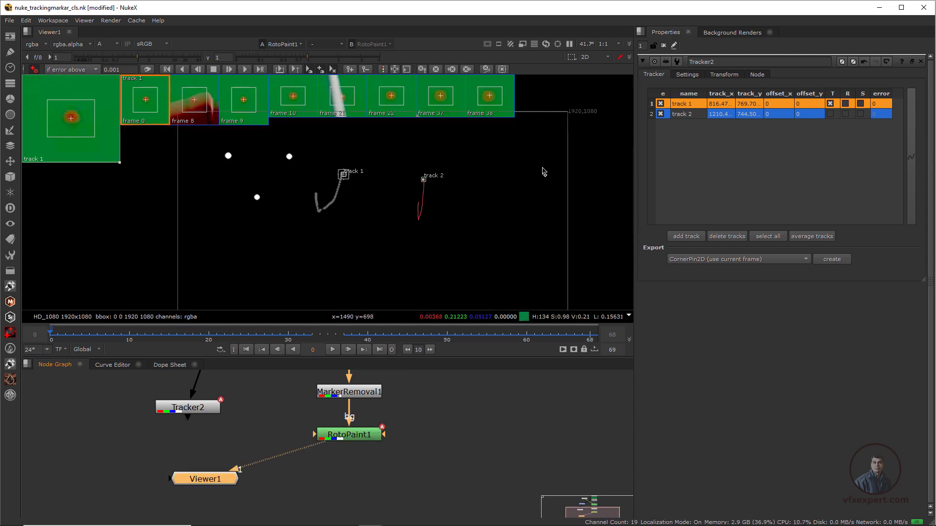
left_click(663, 46)
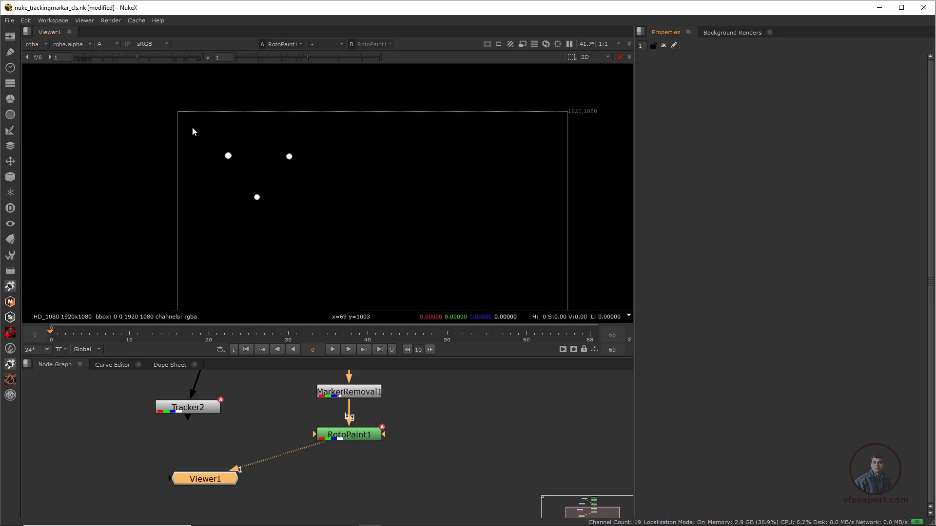
scroll(251, 165, "up", 3)
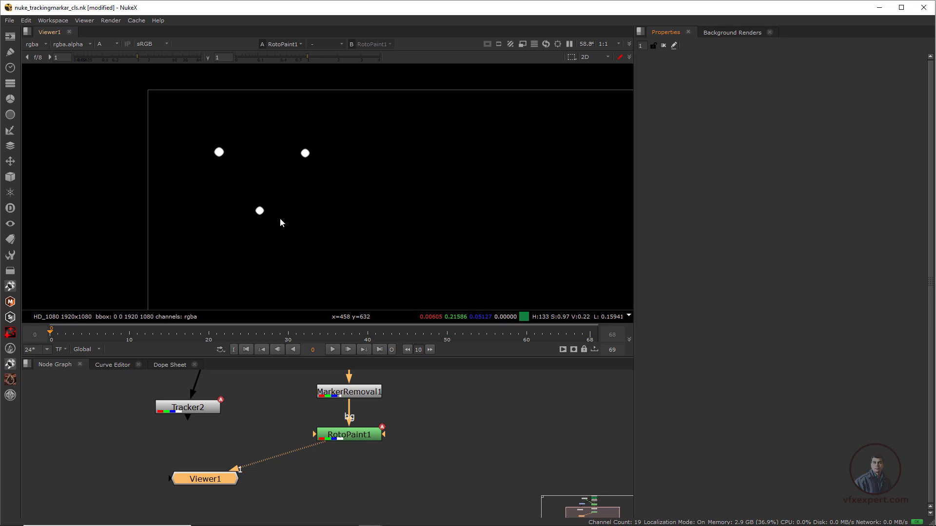
scroll(326, 218, "down", 4)
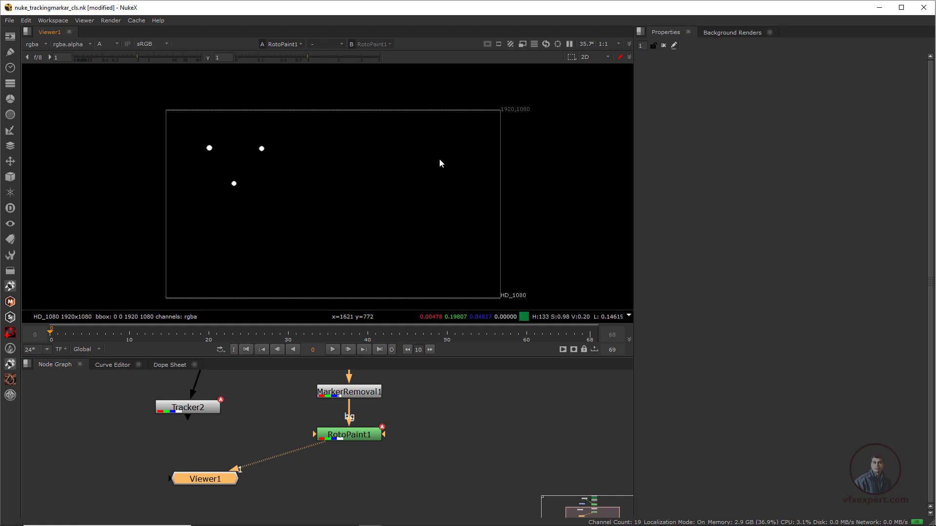
Place Viewer1 directly below RotoPaint1 in the node graph, leaving room for a node between them
left_click_drag(232, 480, 376, 501)
scroll(355, 454, "up", 1)
middle_click_drag(376, 471, 347, 432)
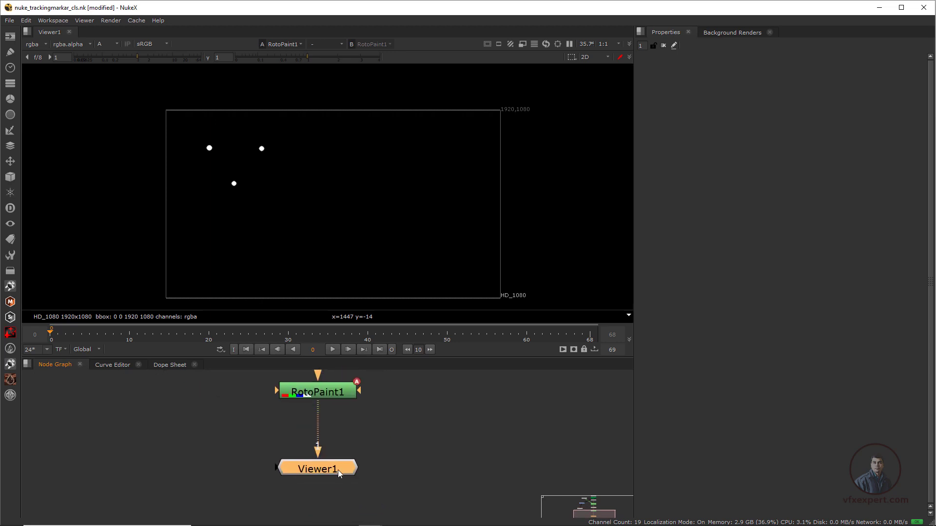
left_click_drag(338, 470, 338, 500)
Insert a Shuffle node between RotoPaint1 and Viewer1 and disconnect its rgba.alpha output from the input
left_click(364, 468)
key("Tab")
type("sh")
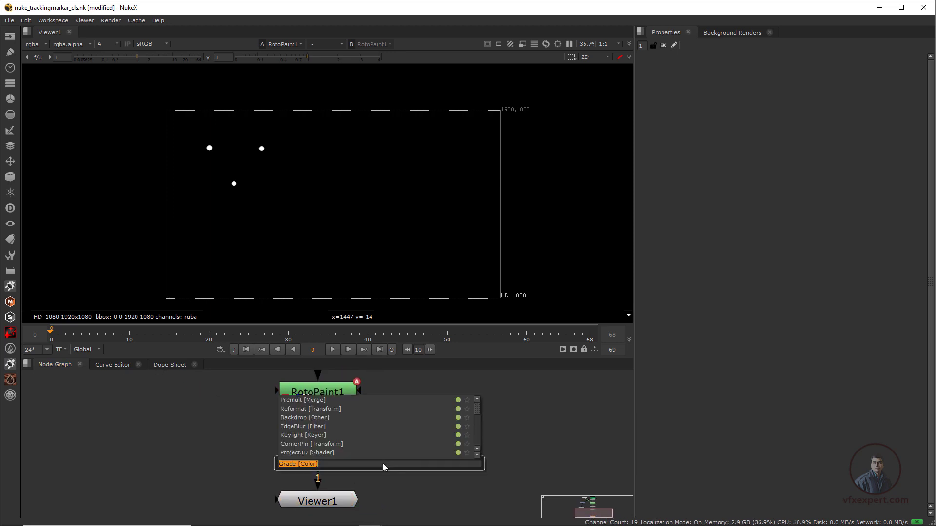
type("u")
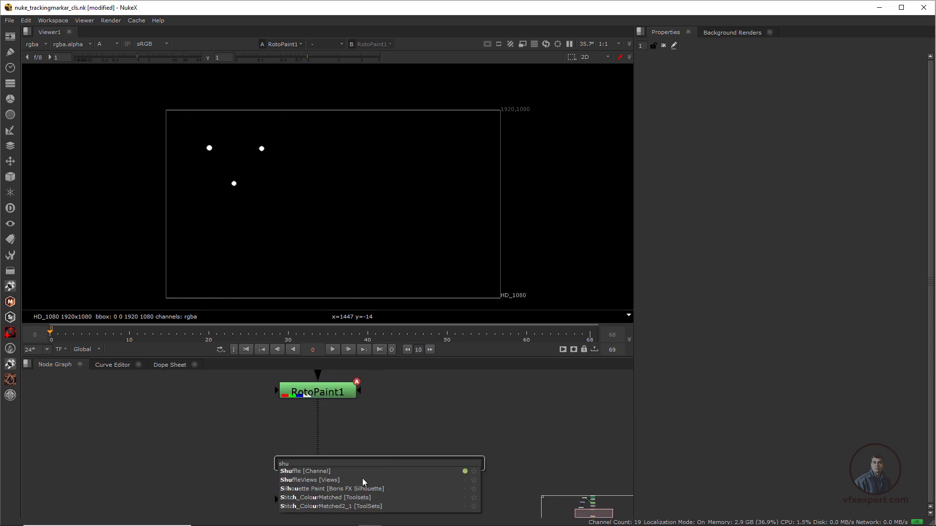
left_click(323, 472)
left_click_drag(383, 464, 321, 442)
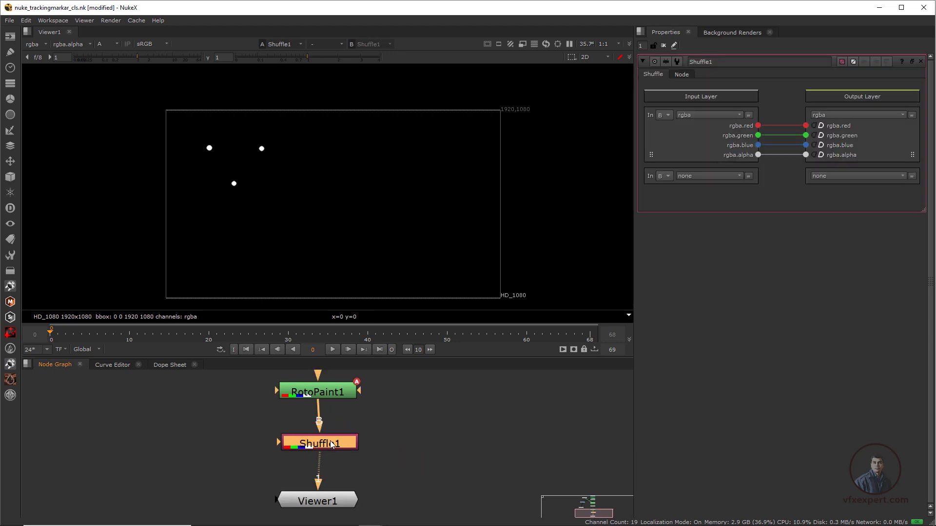
left_click(804, 155)
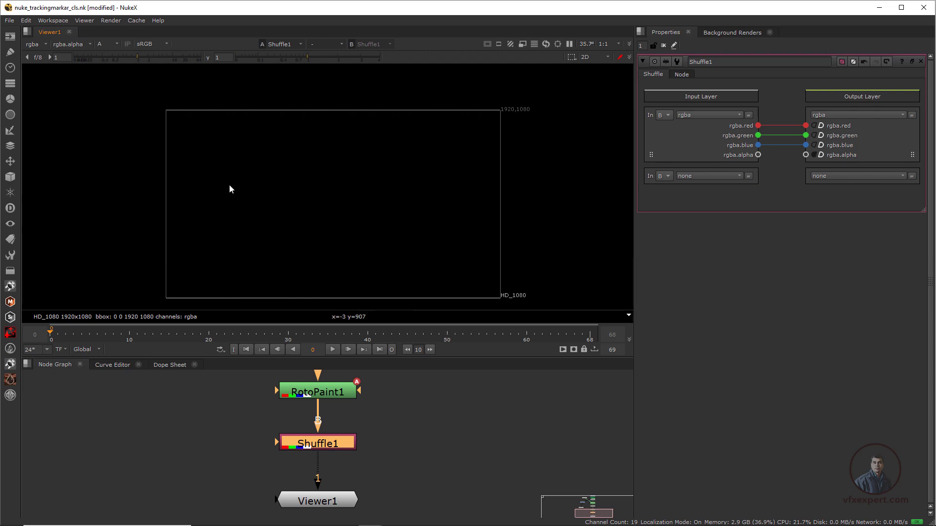
Display Shuffle1's output in the viewer in full RGB instead of the alpha channel
key("f")
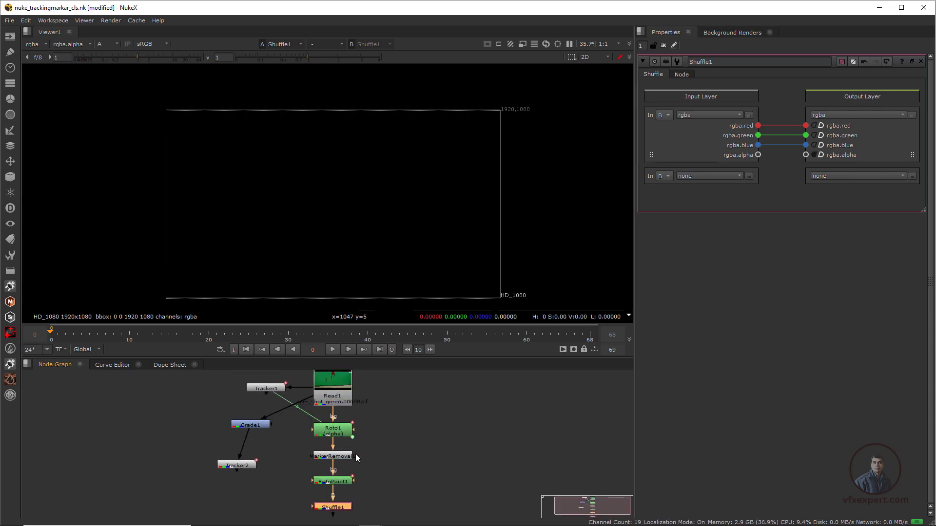
scroll(400, 466, "down", 1)
middle_click_drag(406, 473, 397, 431)
scroll(383, 460, "up", 2)
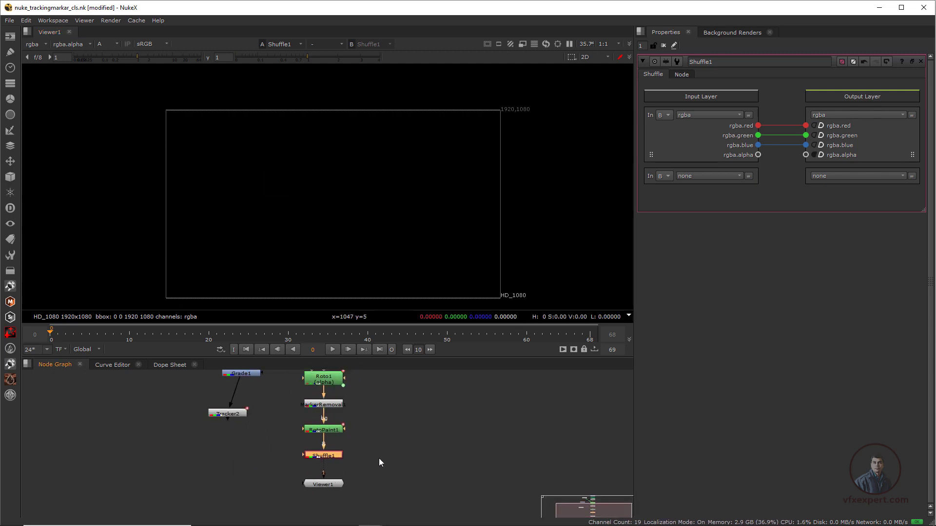
key("1")
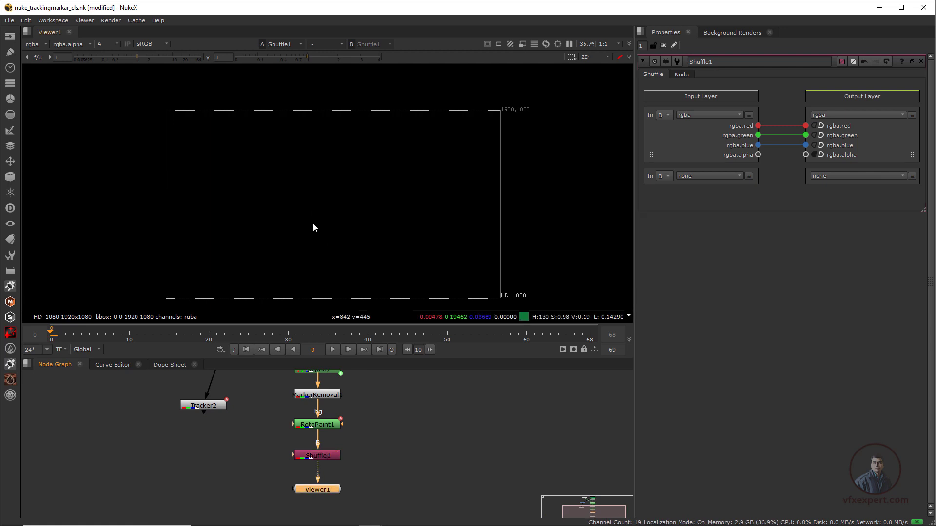
middle_click_drag(336, 242, 331, 217)
key("a")
scroll(336, 160, "up", 1)
scroll(336, 163, "up", 1)
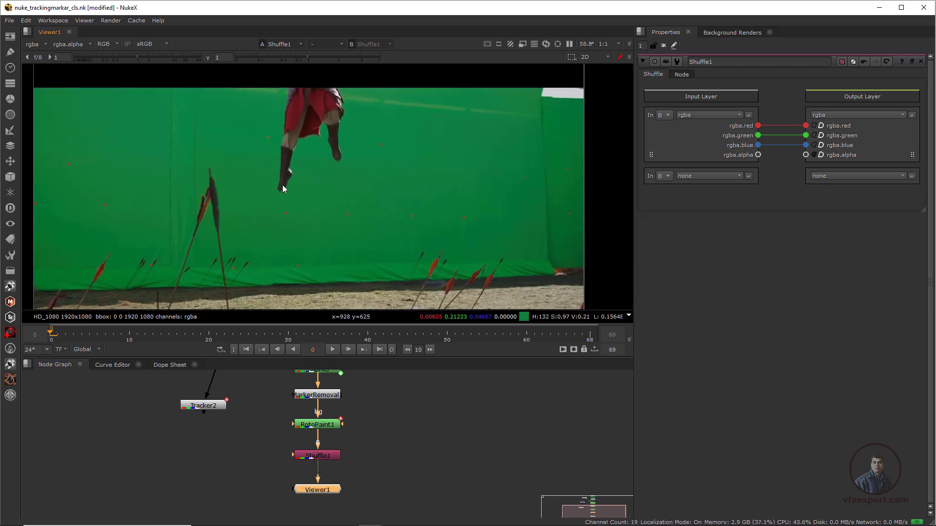
Move Viewer1 off to the side of Shuffle1 and insert a Roto node between them
left_click_drag(334, 496, 539, 460)
left_click(499, 429)
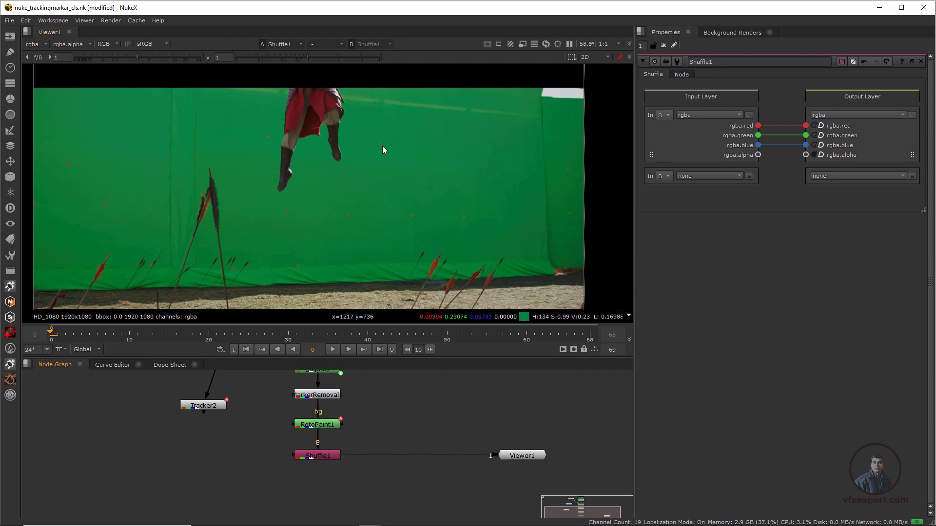
left_click_drag(251, 125, 472, 268)
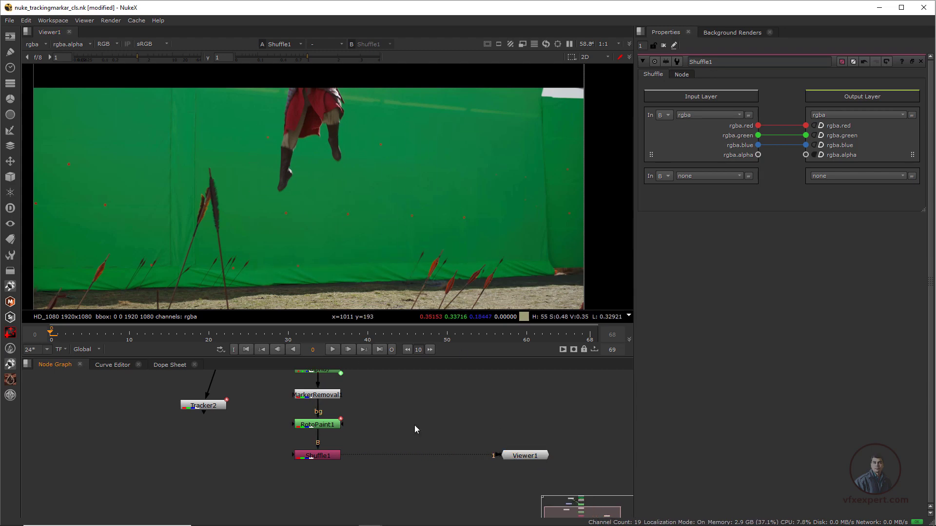
key("o")
left_click_drag(408, 446, 408, 452)
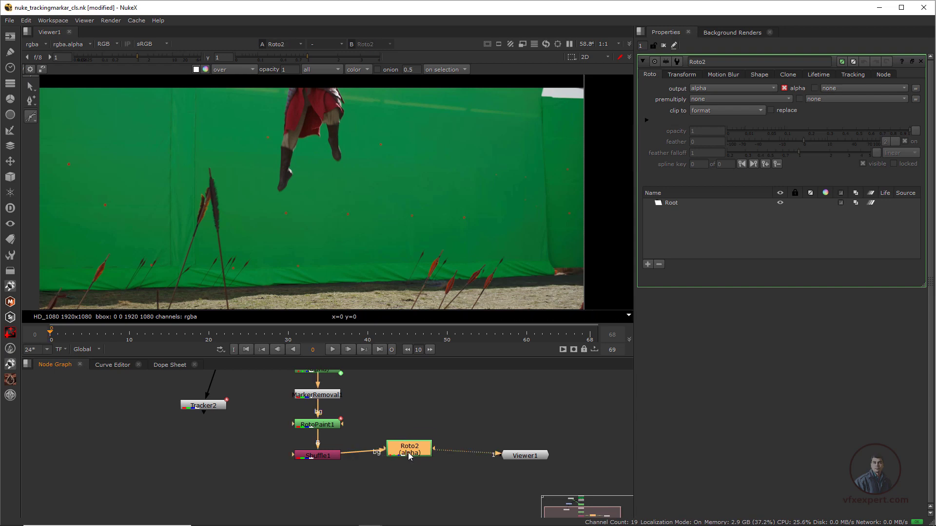
Draw a small ellipse in Roto2 around the red marker just left of the actor's legs at frame 0
scroll(338, 152, "up", 3)
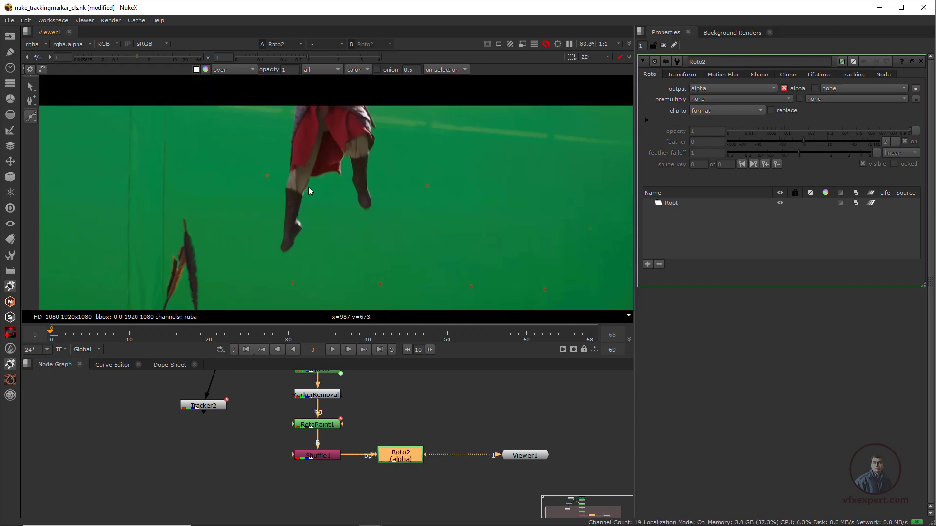
left_click(32, 116)
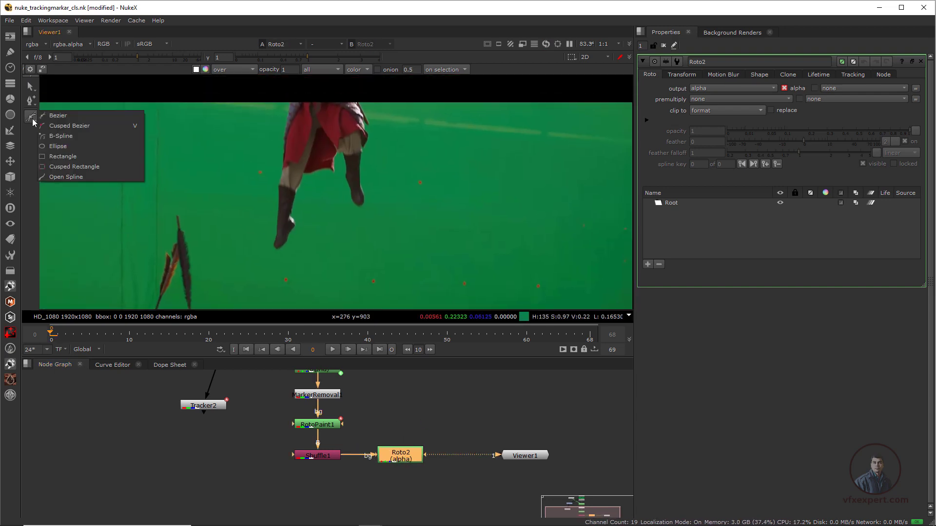
left_click(67, 146)
scroll(256, 178, "up", 3)
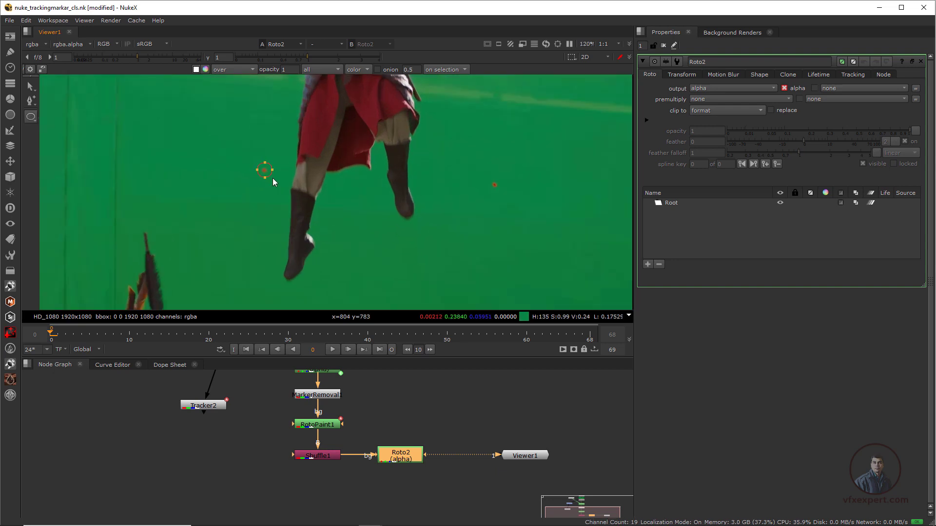
left_click_drag(273, 179, 279, 172)
scroll(271, 186, "up", 6)
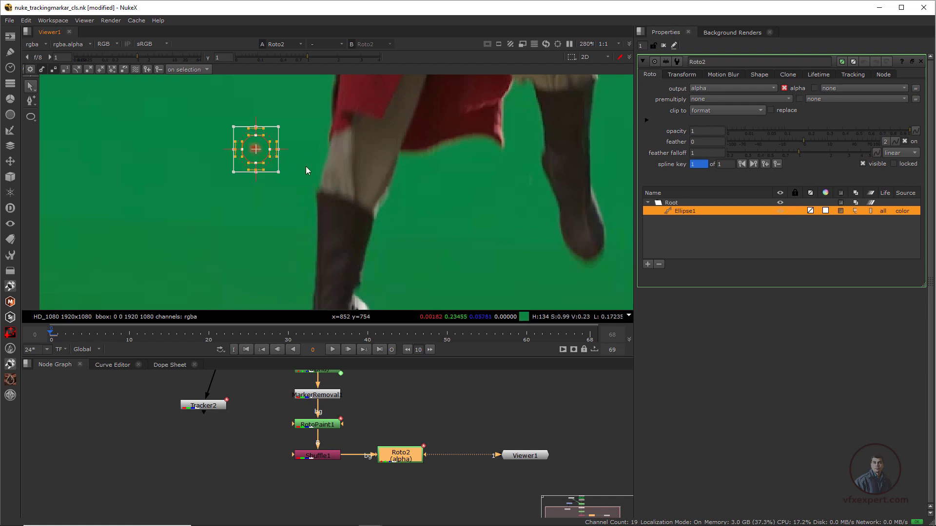
left_click(298, 136)
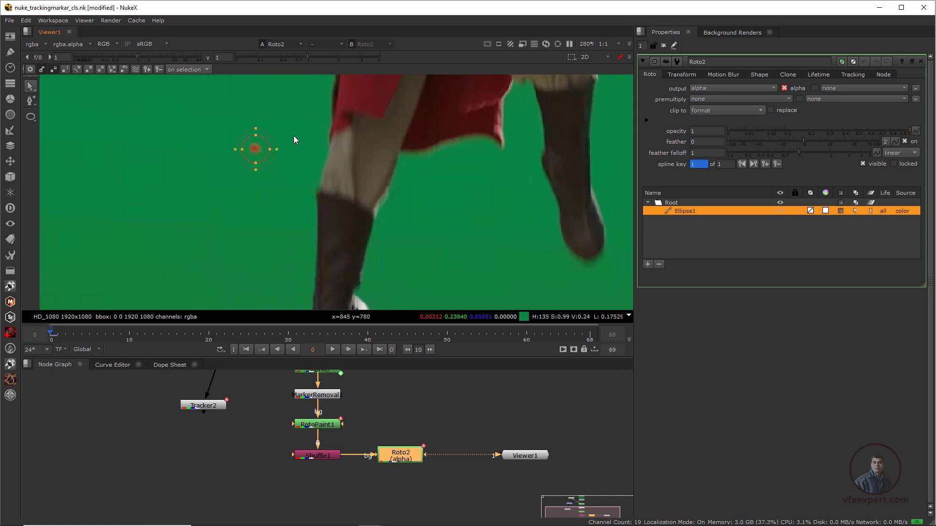
Link the ellipse around the marker left of the legs to track 1 of Tracker2
right_click(266, 138)
mouse_move(307, 355)
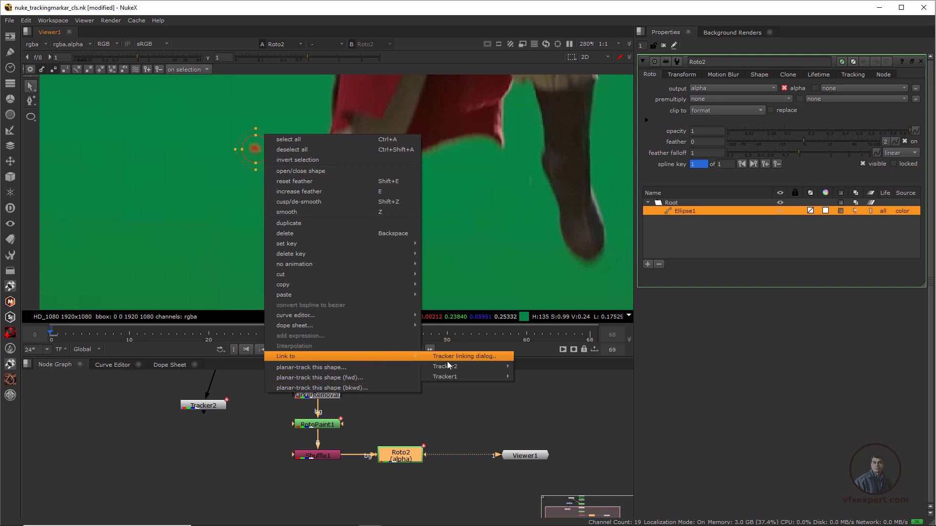
mouse_move(452, 368)
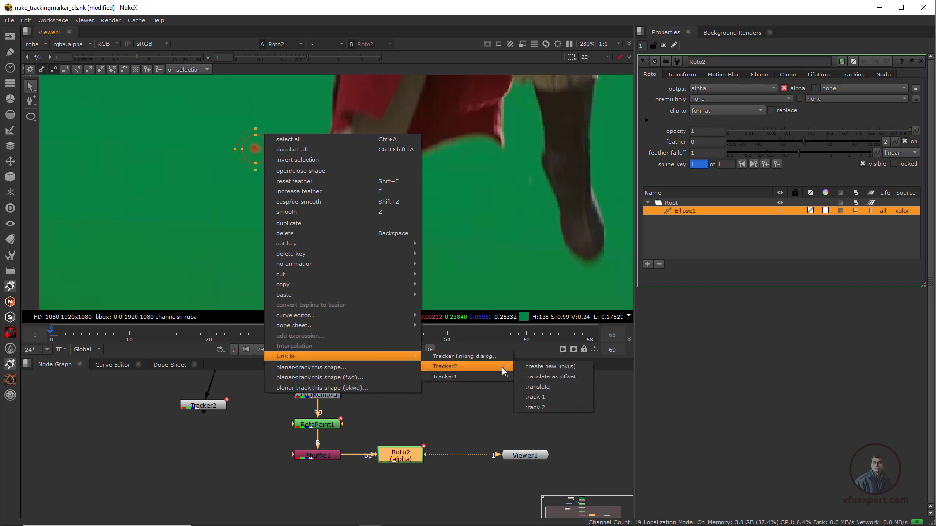
left_click(546, 399)
scroll(211, 183, "down", 4)
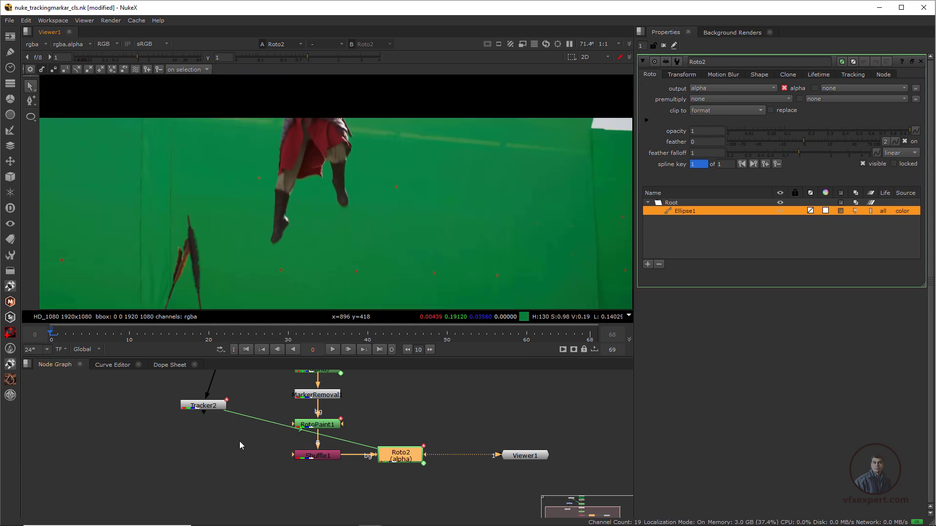
Tidy the node graph by placing Roto2 directly below Shuffle1 and Tracker2 level beside Roto2
left_click_drag(208, 407, 204, 478)
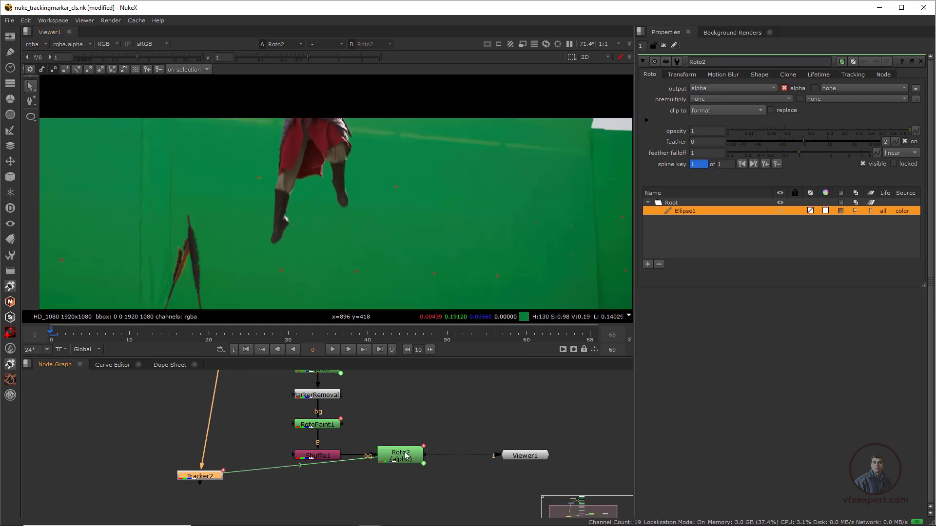
left_click_drag(403, 462, 320, 488)
left_click_drag(200, 476, 219, 481)
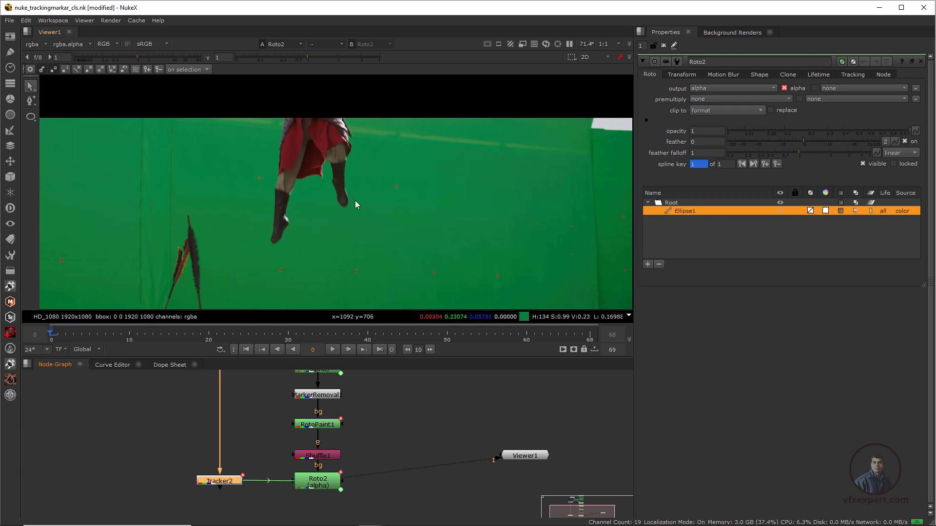
Move the linked ellipse from above the frame back over the red marker left of the actor's legs
scroll(379, 209, "down", 5)
scroll(390, 165, "up", 6)
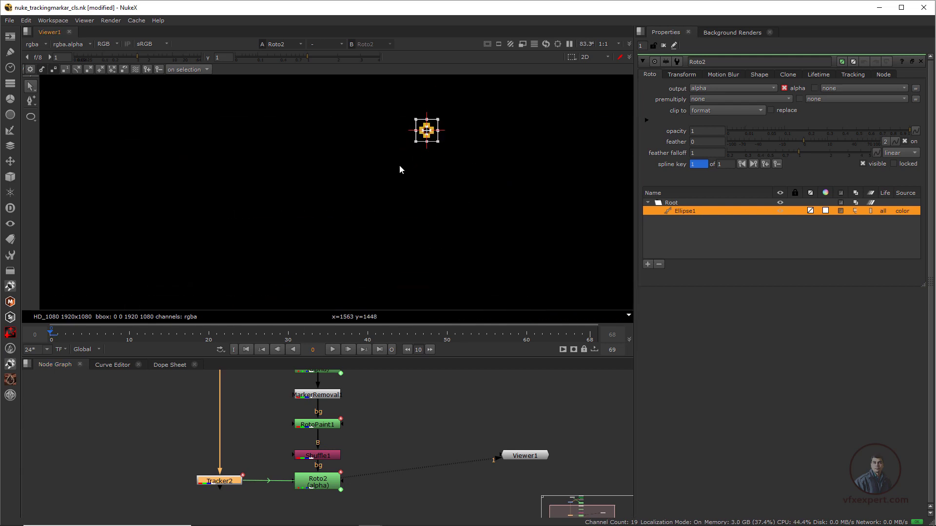
left_click_drag(427, 131, 290, 280)
middle_click_drag(336, 293, 446, 146)
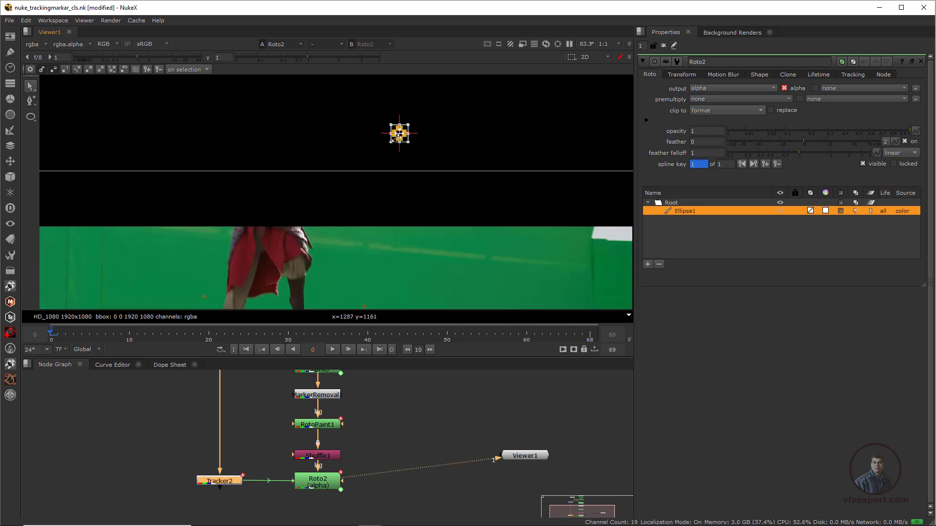
left_click_drag(399, 133, 248, 294)
middle_click_drag(248, 294, 401, 136)
scroll(387, 138, "up", 4)
left_click_drag(419, 132, 336, 132)
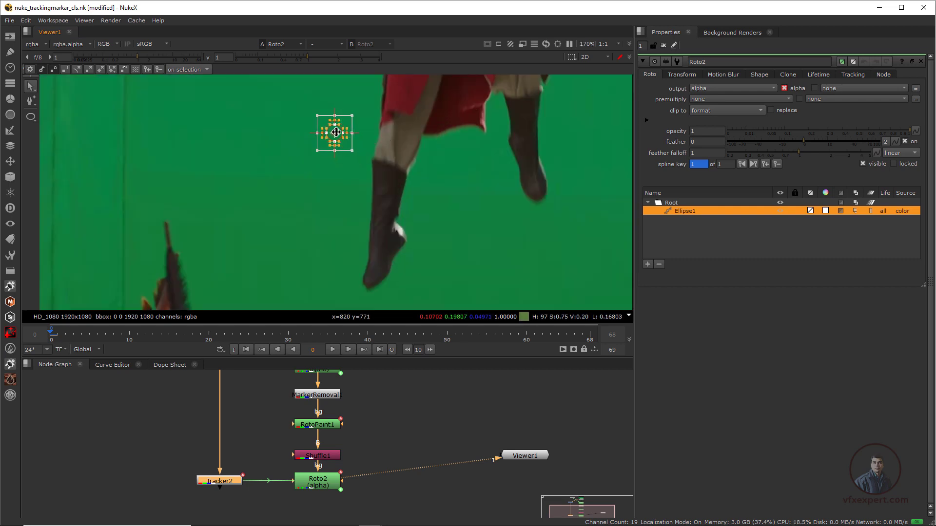
Scrub through the shot to check that the ellipse follows its marker, and return to frame 0
scroll(251, 263, "down", 4)
middle_click_drag(251, 263, 347, 206)
left_click_drag(73, 338, 387, 315)
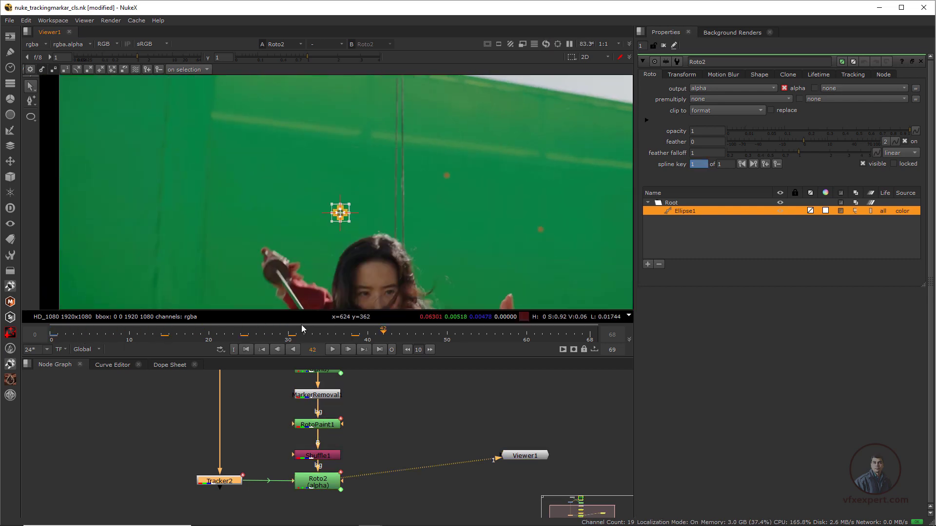
left_click(246, 349)
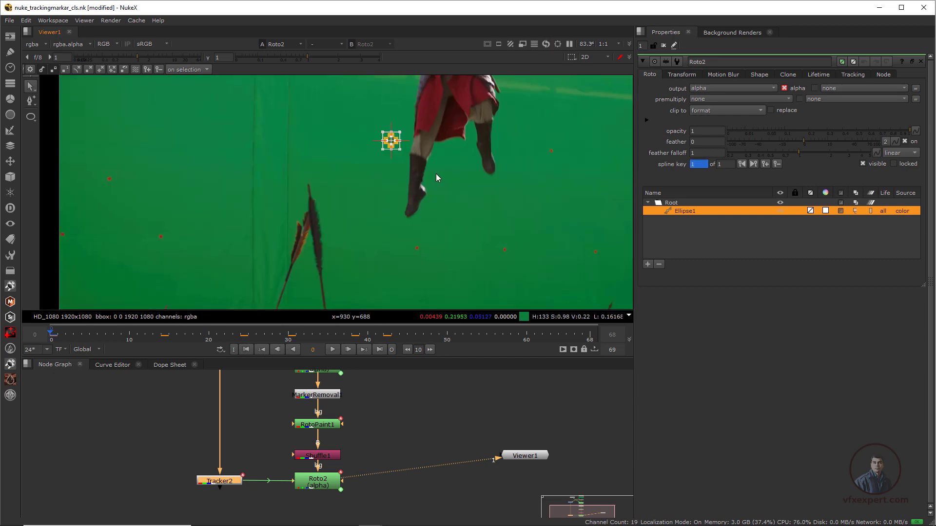
Draw a second Roto2 ellipse around the red marker right of the actor's legs and link it to its track in Tracker2
scroll(410, 193, "up", 2)
middle_click_drag(353, 198, 261, 195)
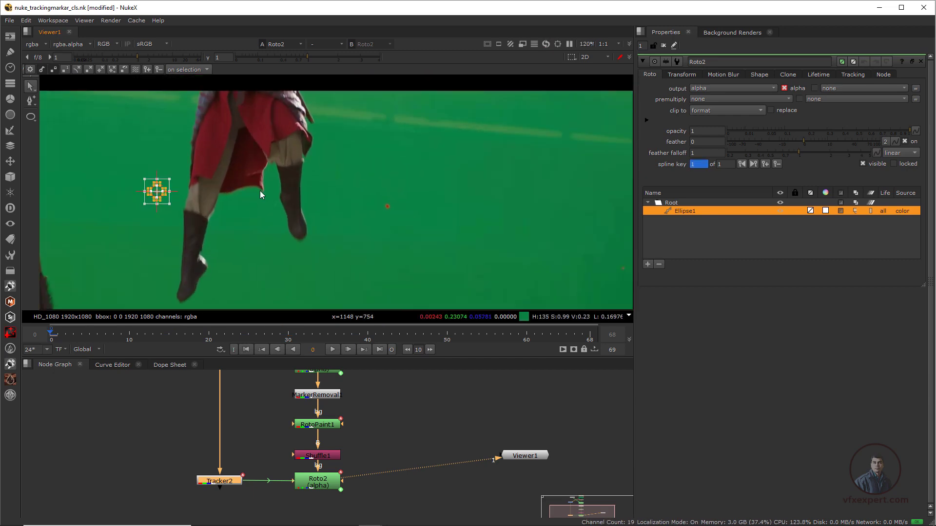
right_click(33, 120)
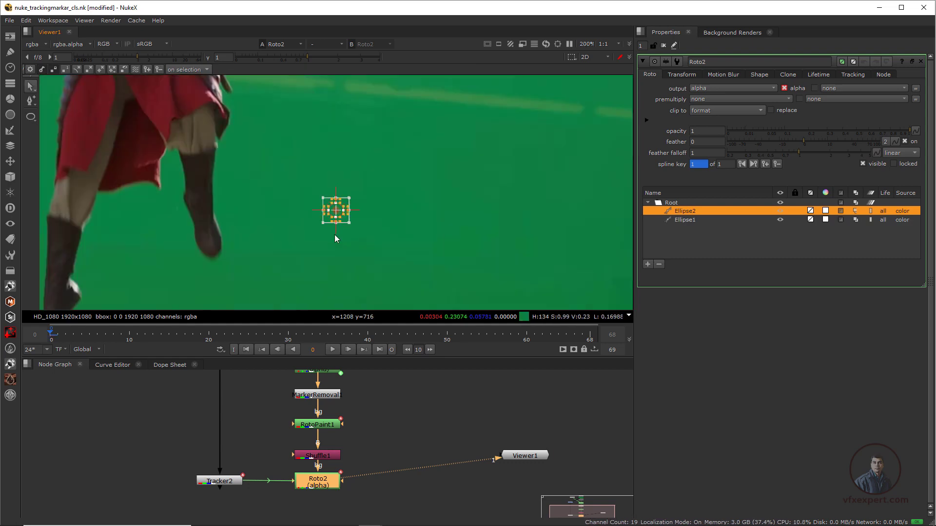
right_click(344, 198)
left_click(617, 477)
Scrub to frame 5 and check closely that both ellipses sit on their markers
scroll(329, 214, "down", 2)
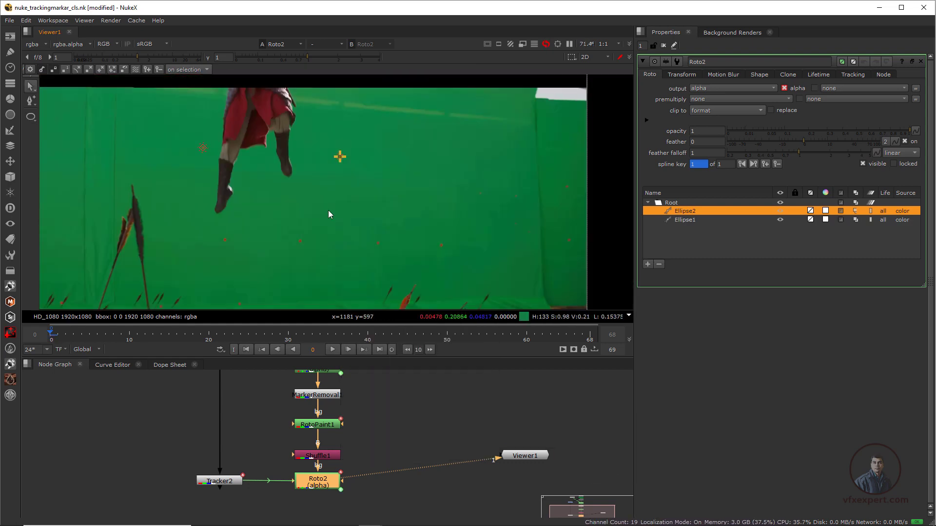
mouse_move(104, 339)
left_mouse_down()
mouse_move(215, 340)
mouse_move(110, 338)
left_mouse_up()
key("Left")
key("Left")
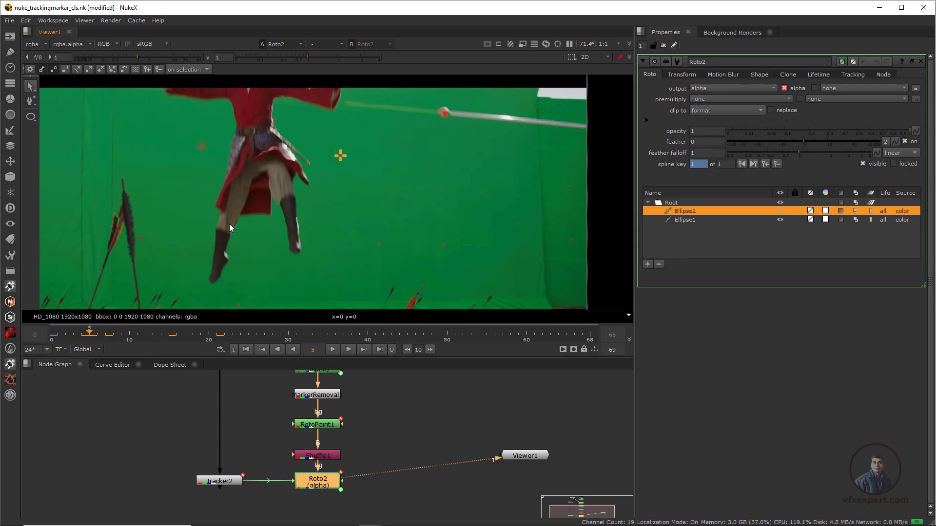
scroll(313, 156, "up", 3)
scroll(345, 189, "up", 2)
middle_click_drag(364, 191, 503, 173)
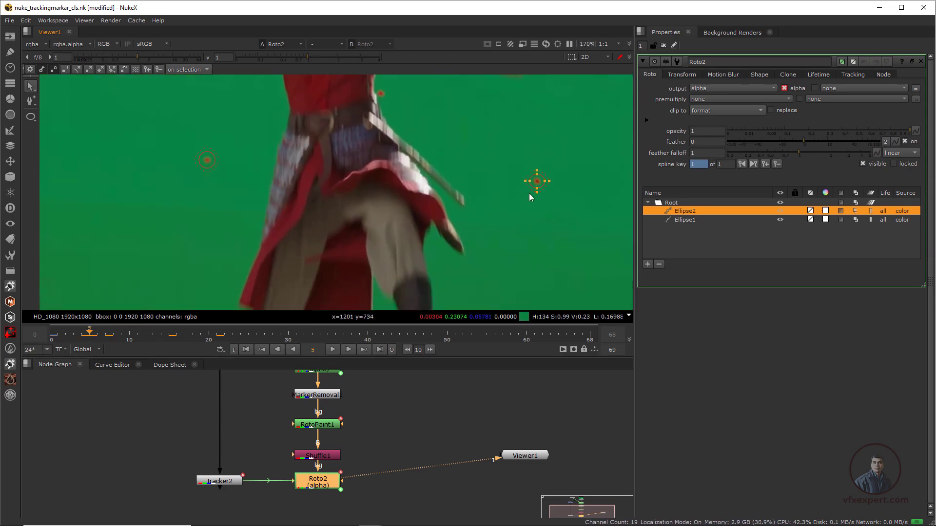
Deselect the ellipses and compare Roto2's alpha matte with the RGB image around both markers
left_click_drag(519, 457, 520, 473)
middle_click_drag(329, 506, 335, 460)
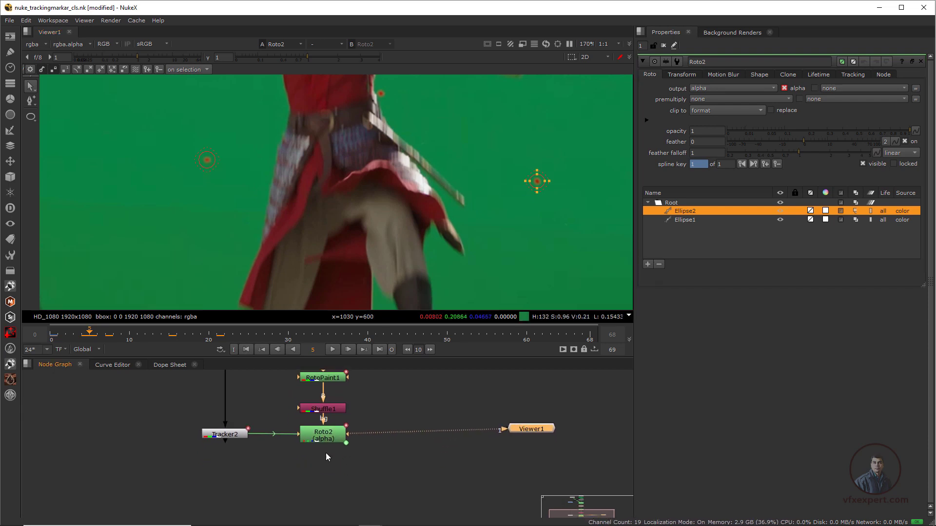
left_click(341, 205)
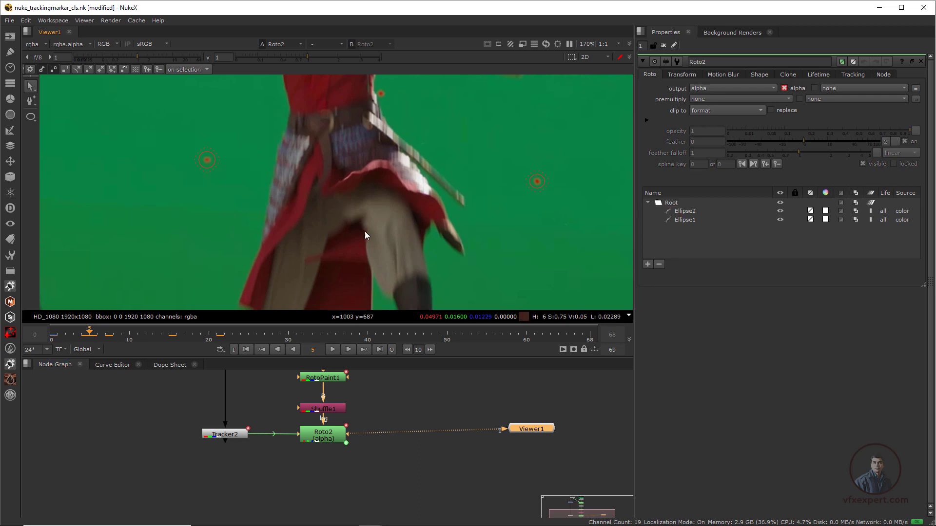
key("a")
scroll(420, 173, "down", 6)
middle_click_drag(449, 197, 376, 197)
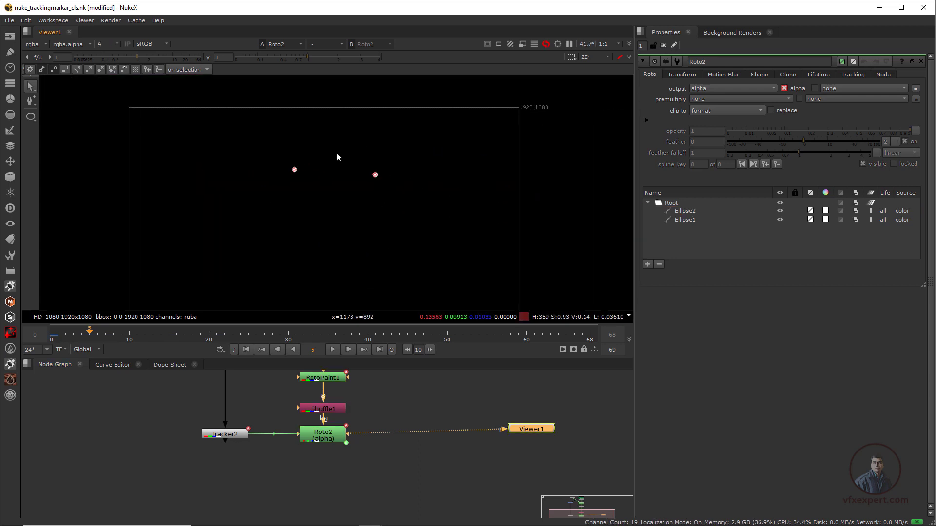
scroll(278, 185, "up", 2)
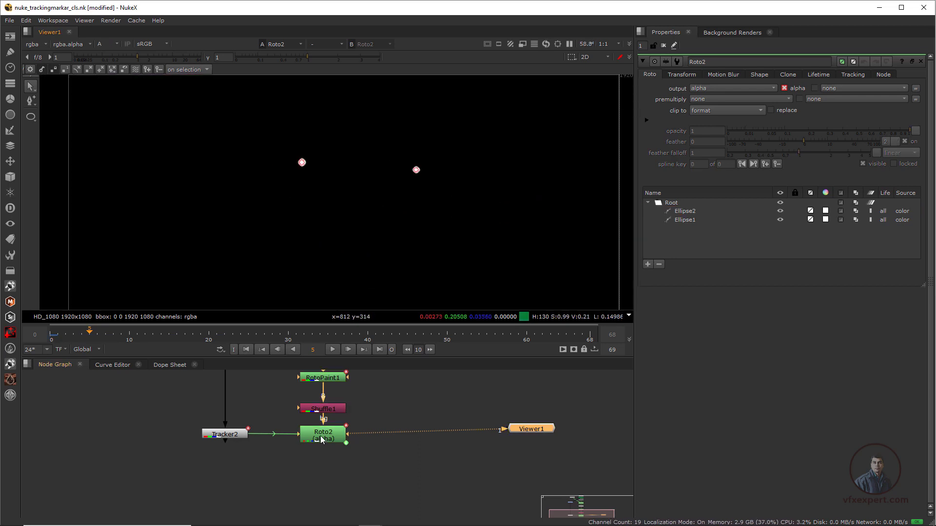
key("a")
scroll(371, 195, "up", 3)
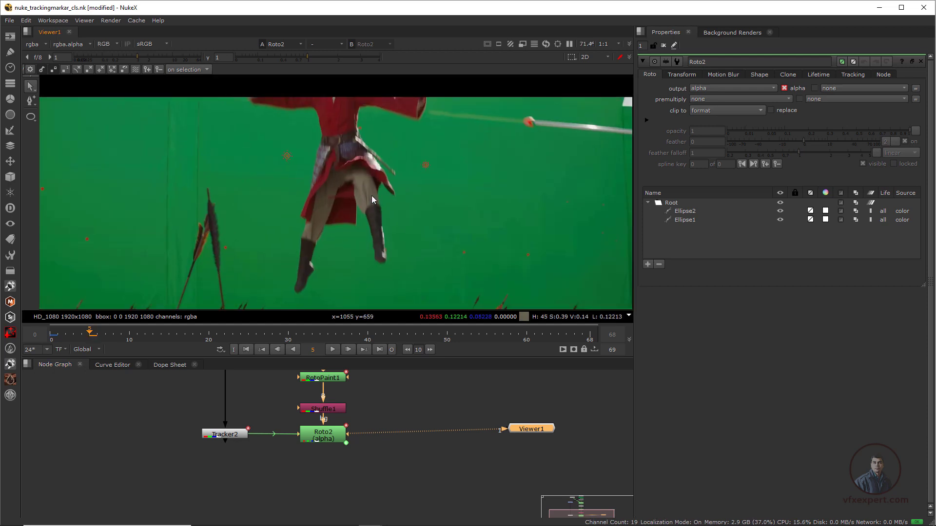
key("a")
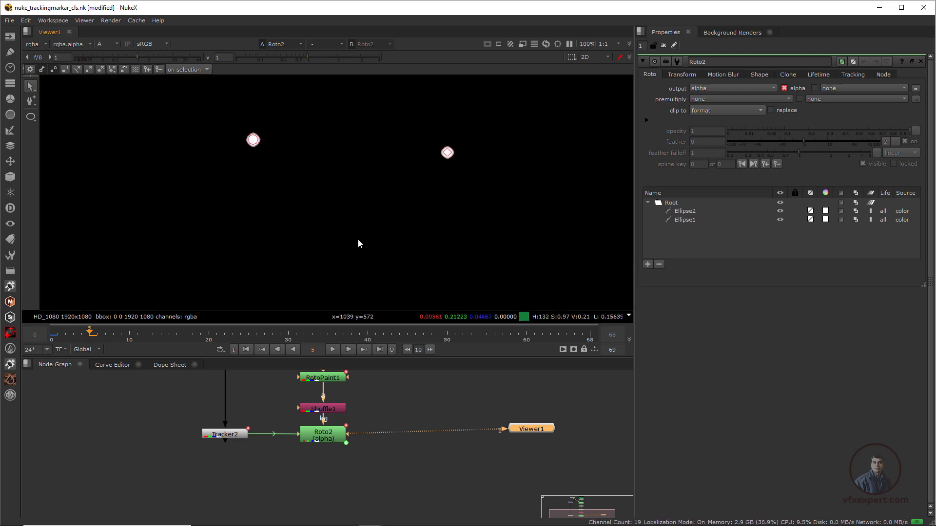
key("a")
Add an Invert node after Roto2 and limit its channels to alpha
left_click(326, 439)
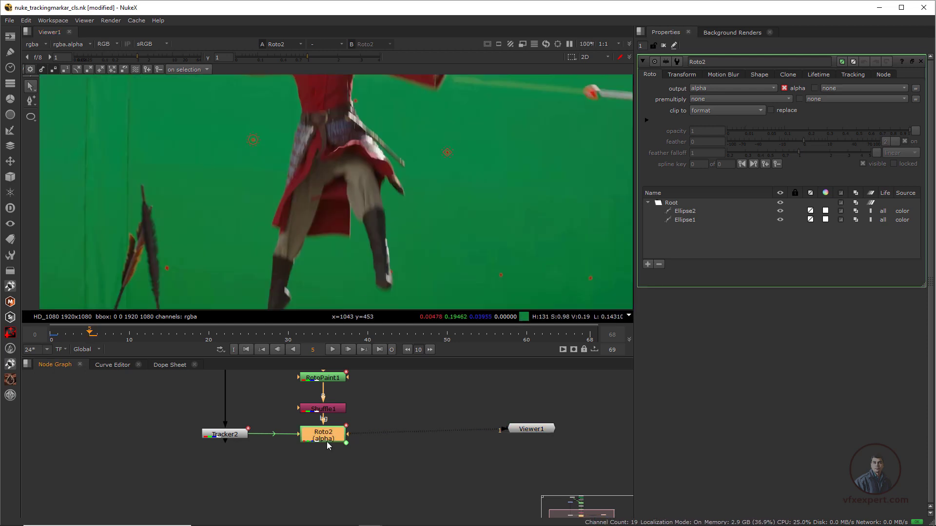
key("Tab")
type("inv")
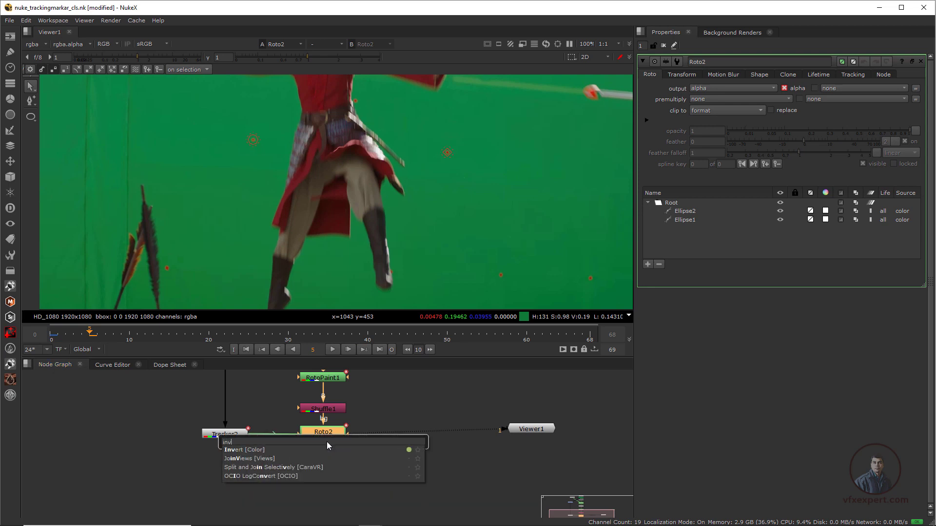
left_click(244, 451)
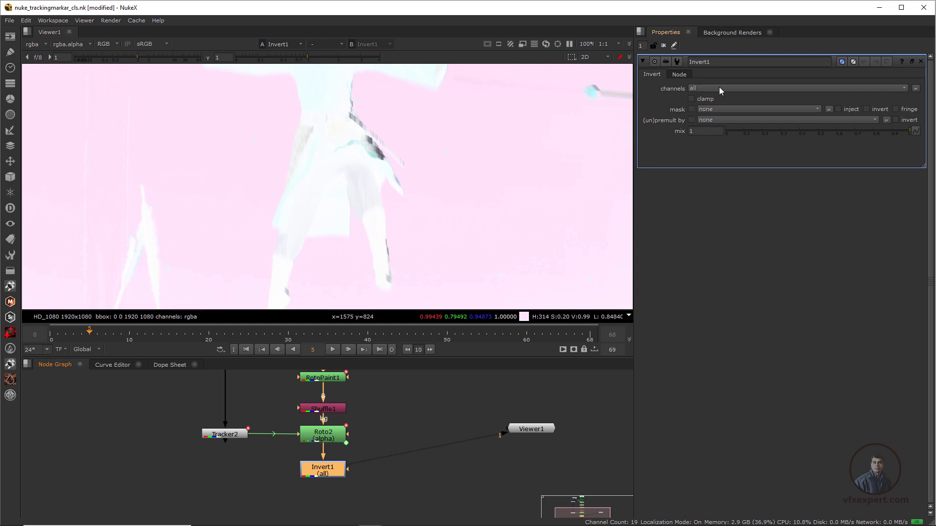
left_click(698, 89)
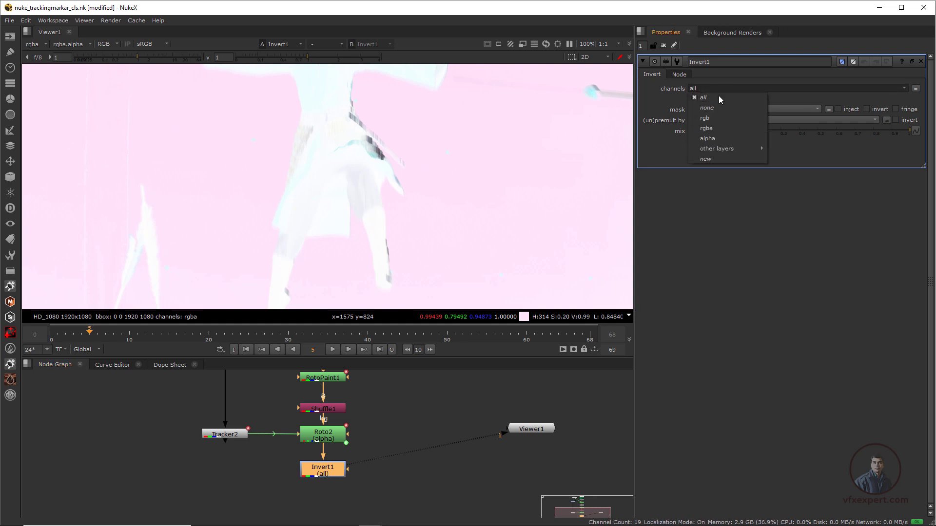
left_click(716, 138)
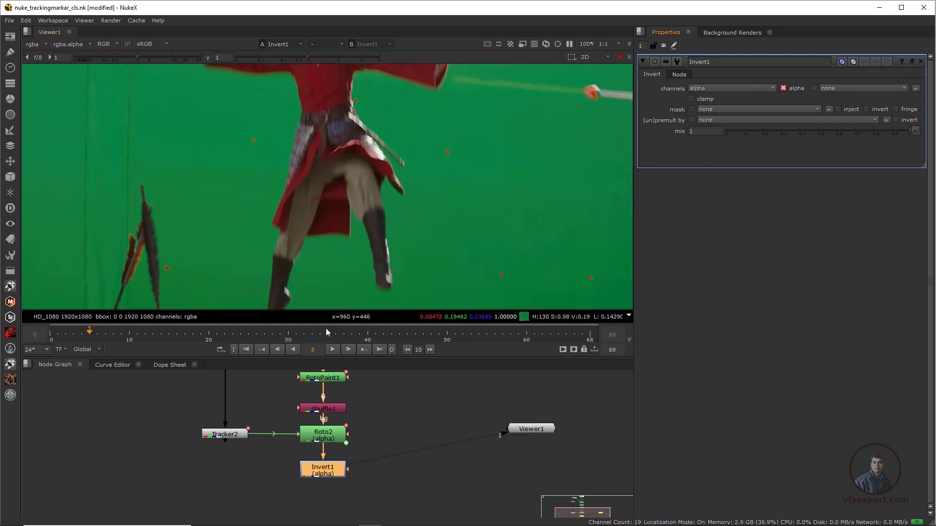
Place the Viewer node below Invert1 and insert a Premult node after the Invert
left_click_drag(531, 429, 327, 505)
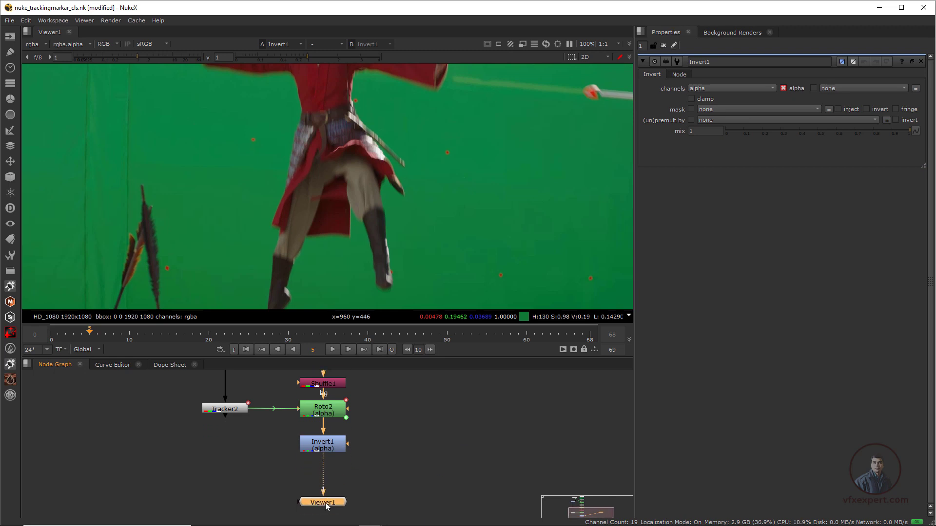
left_click(328, 449)
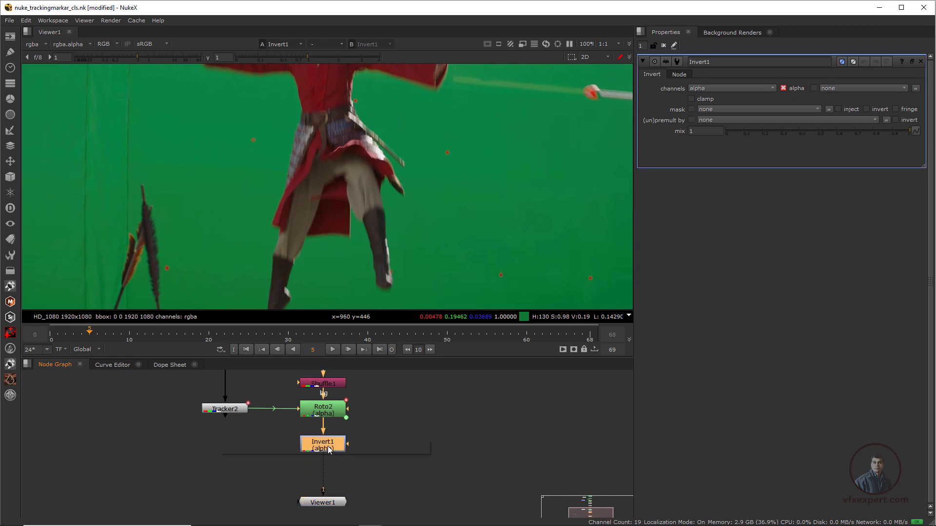
key("Tab")
type("pre")
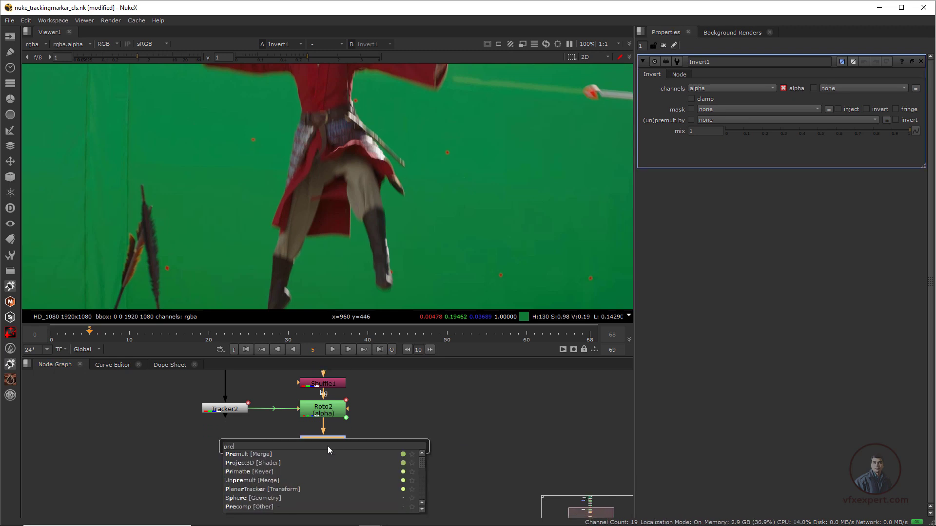
left_click(254, 454)
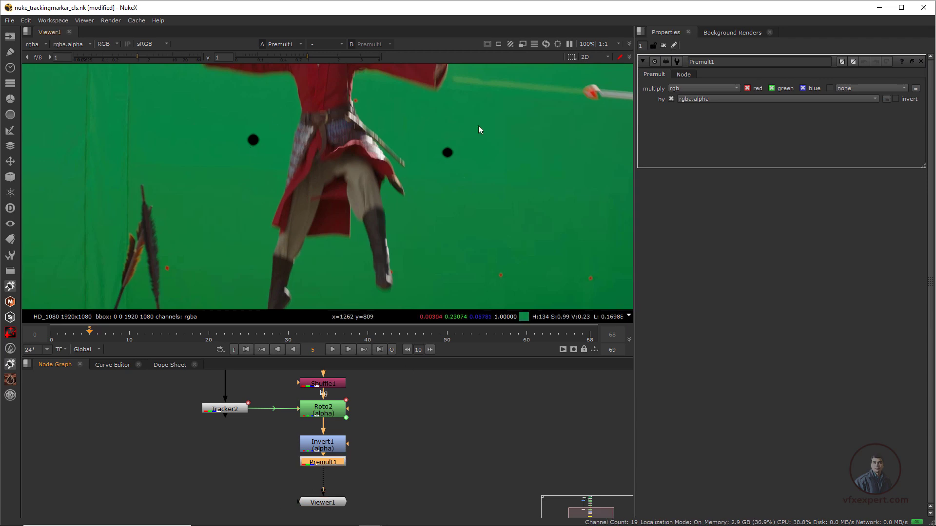
Add a Blur node after Premult1 and follow it with an Unpremult node, keeping the Viewer node below them
key("b")
middle_click_drag(324, 507, 331, 493)
left_click_drag(337, 488, 336, 505)
left_click(342, 467)
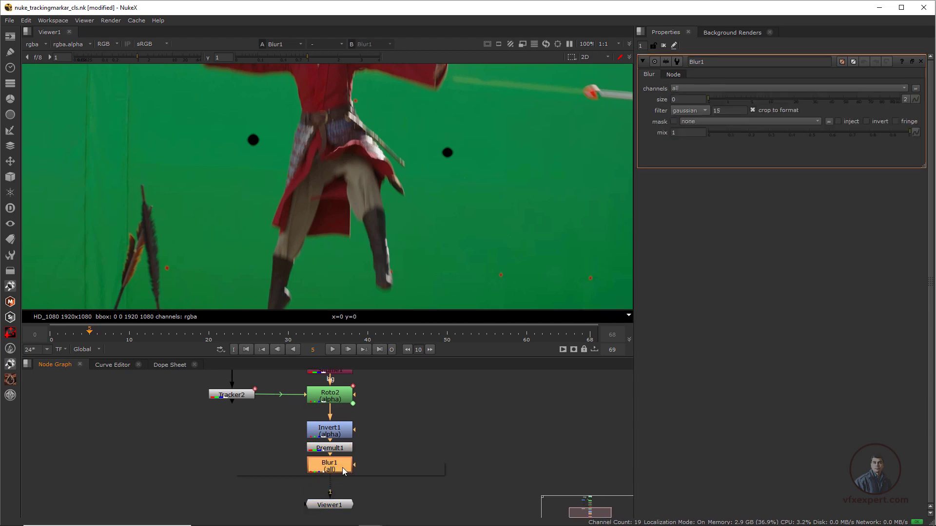
key("Tab")
type("unp")
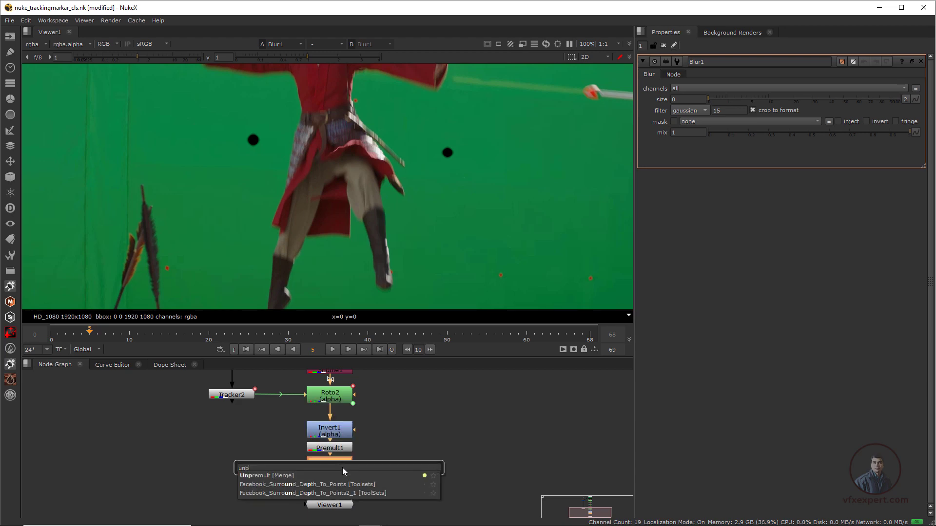
left_click(245, 476)
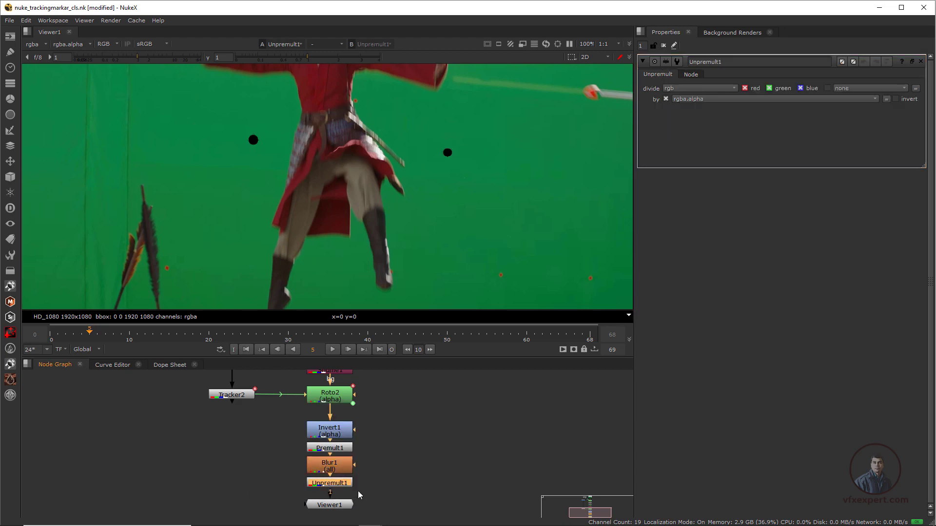
Mask Blur1 with the inverted rgba.alpha channel and set its size to 7.2 to fill the marker holes
double_click(338, 469)
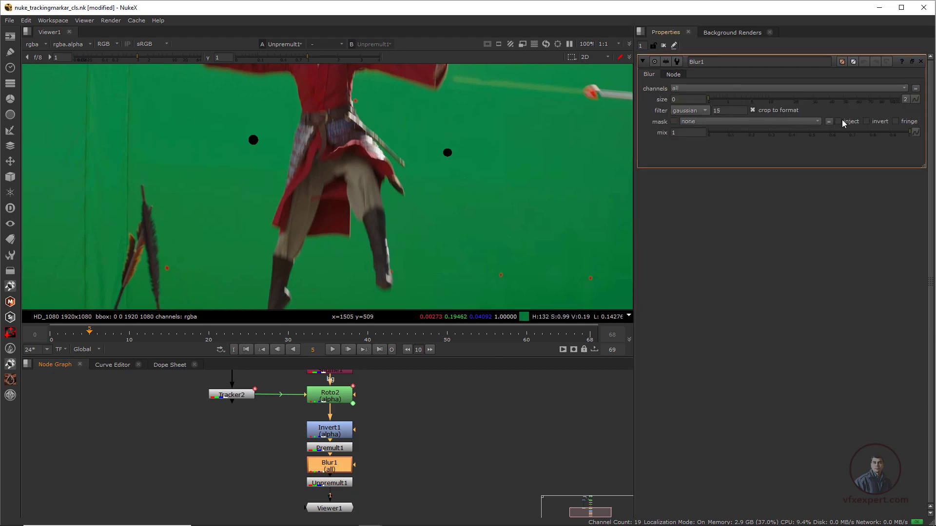
left_click(866, 121)
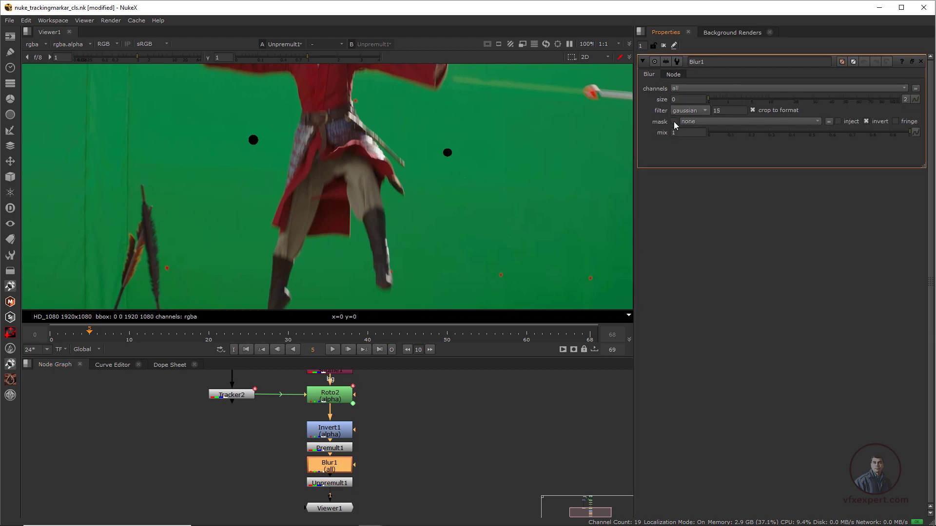
left_click(715, 122)
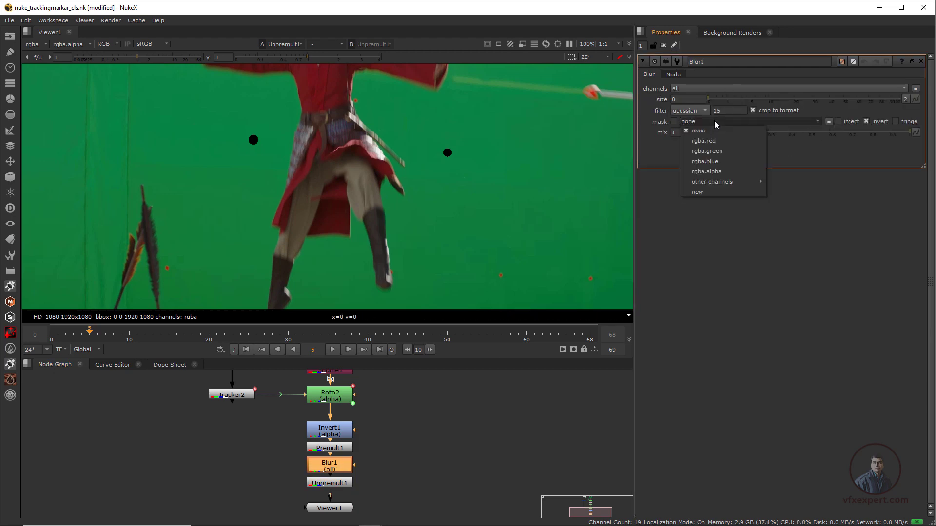
left_click(708, 174)
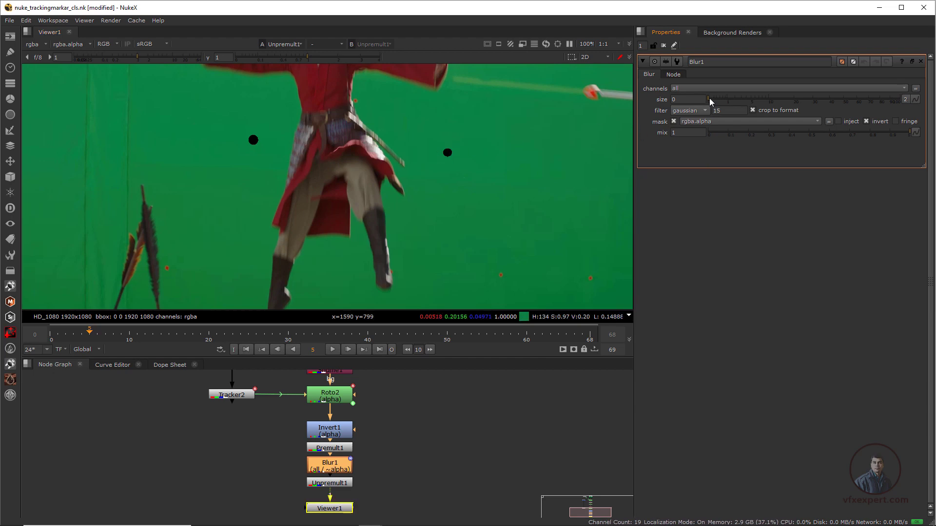
left_click_drag(711, 101, 759, 100)
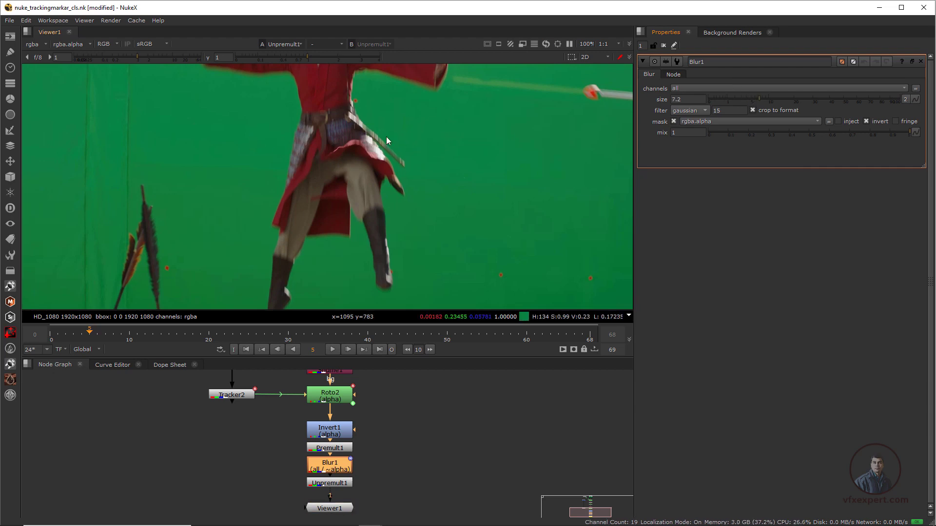
Scrub the shot to check the filled markers, return to frame 0 and enlarge the viewer area
scroll(409, 164, "down", 4)
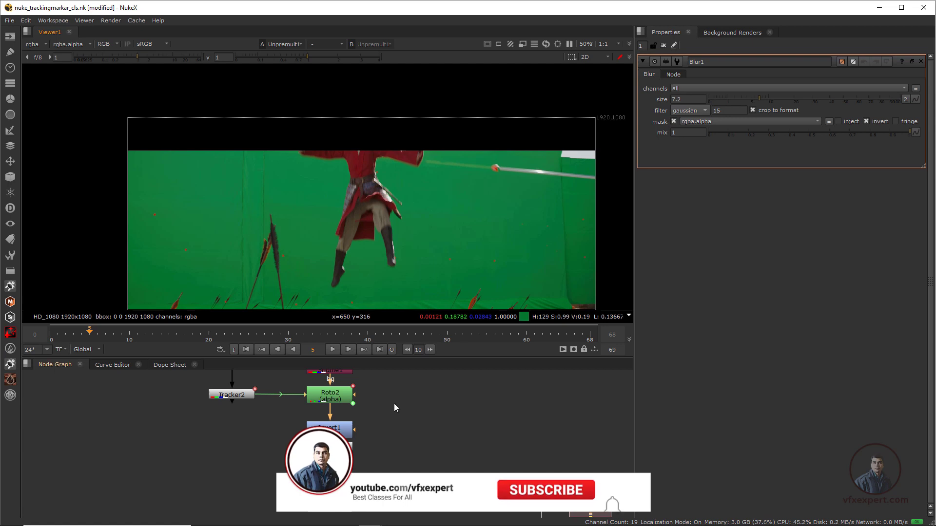
scroll(390, 256, "down", 1)
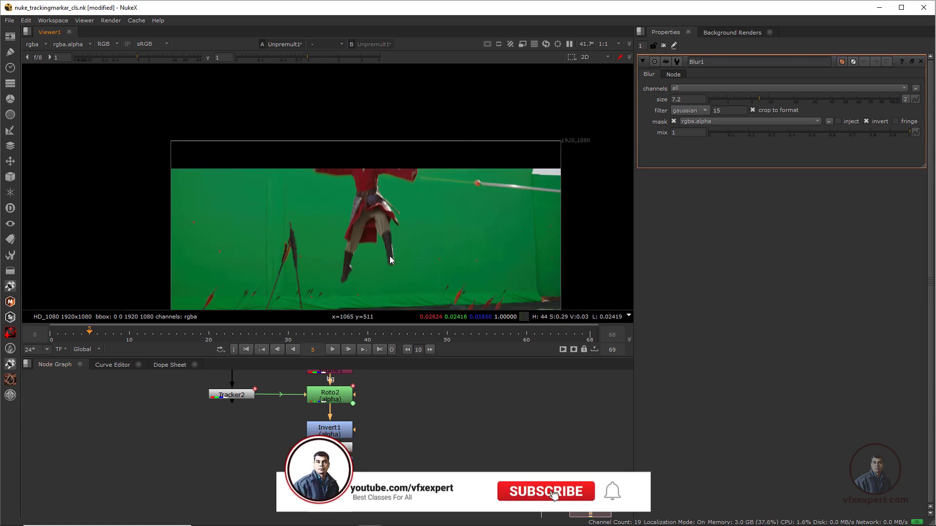
scroll(390, 256, "up", 1)
left_click(165, 338)
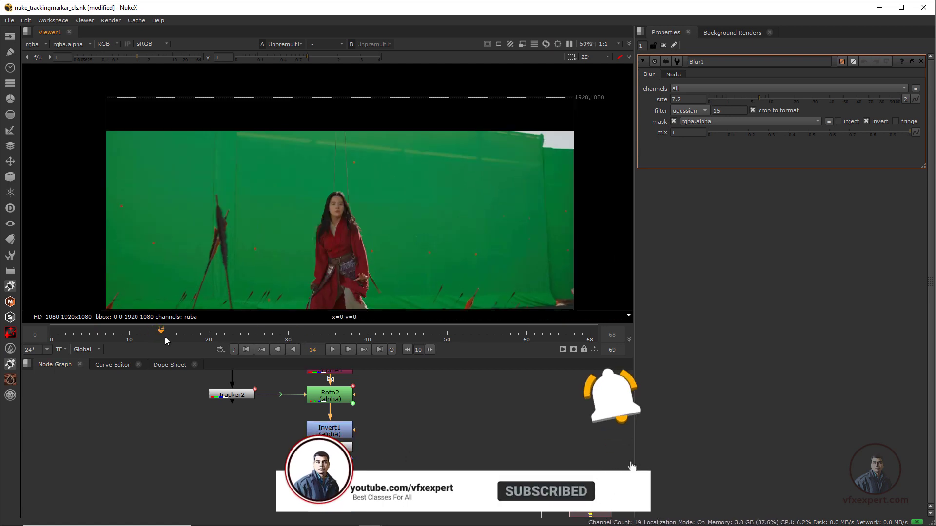
left_click_drag(165, 337, 121, 352)
left_click(246, 350)
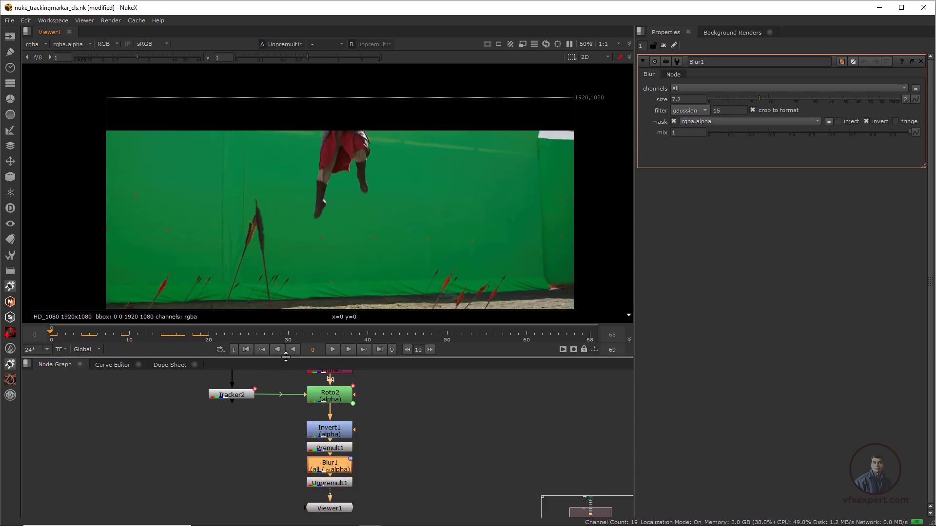
left_click_drag(286, 357, 285, 407)
scroll(405, 306, "up", 2)
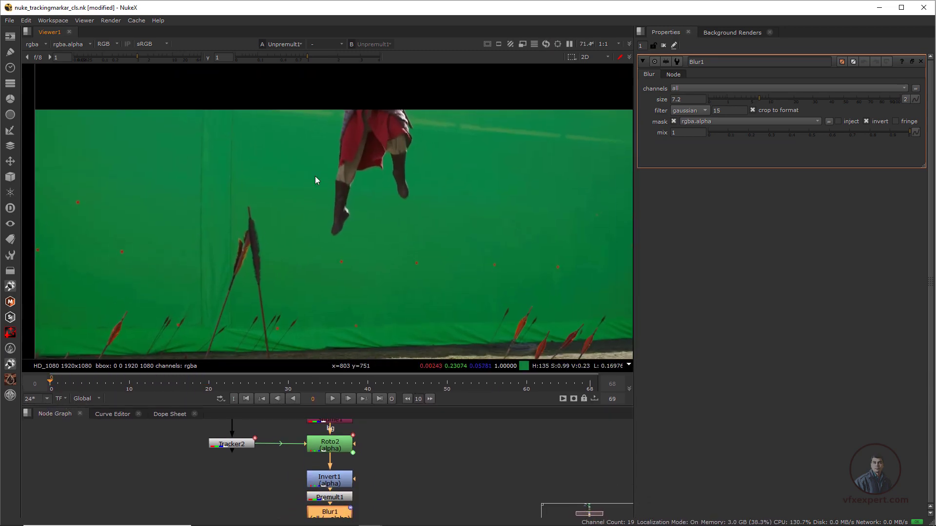
Save the script as a new version named nuke_trackingmarkar_cls_02.nk
left_click(9, 20)
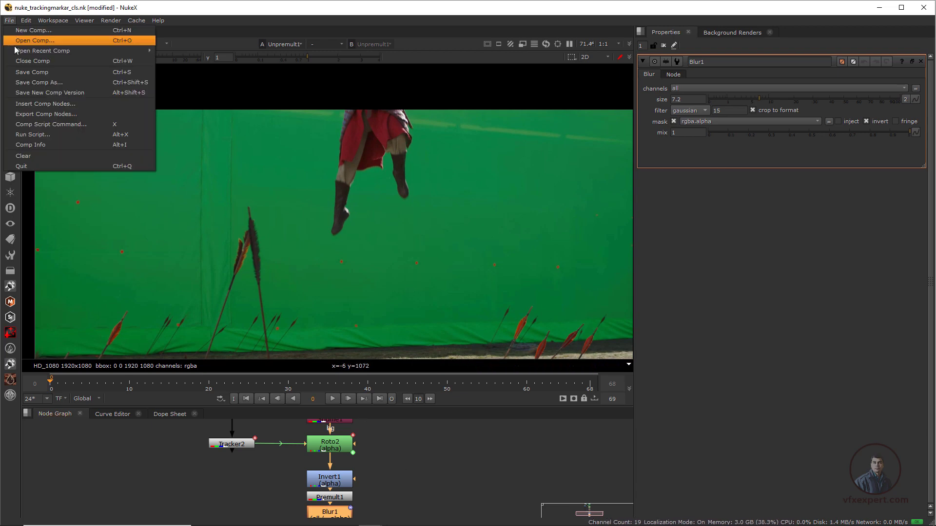
left_click(35, 83)
left_click(393, 258)
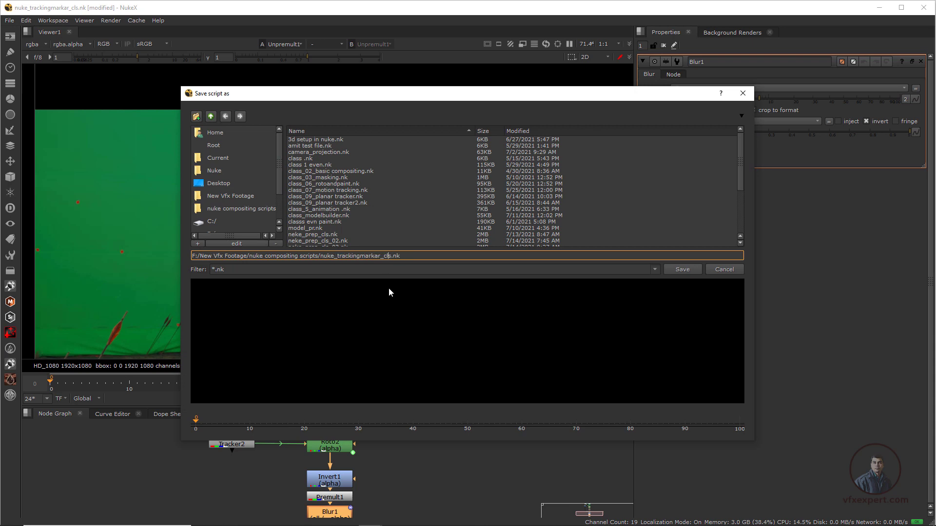
type("_02")
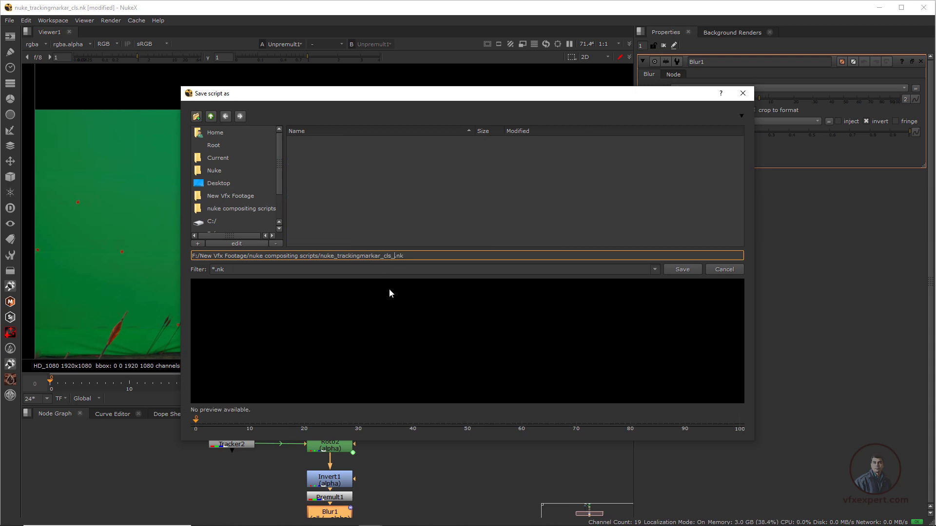
left_click(685, 268)
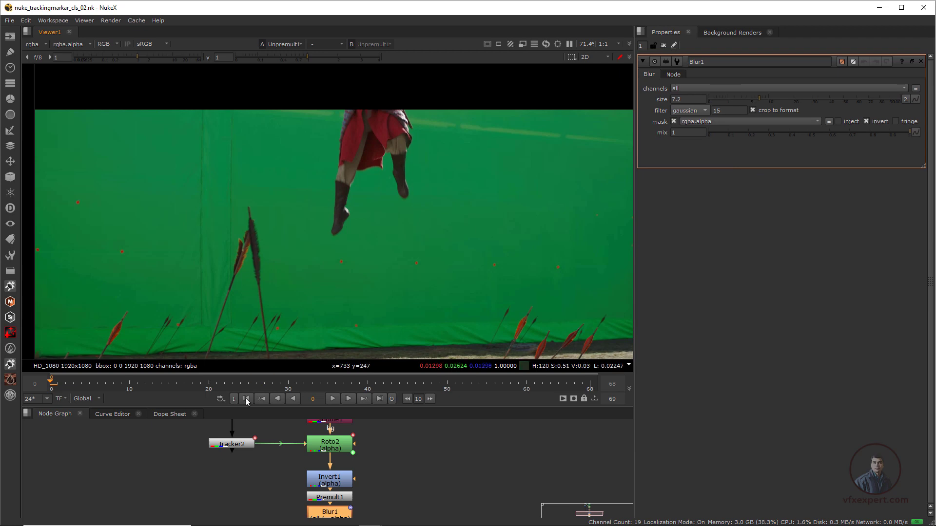
Play the shot, scrub back to frame 21 and inspect the sword blade closely where the marker patch crosses it
left_click(333, 399)
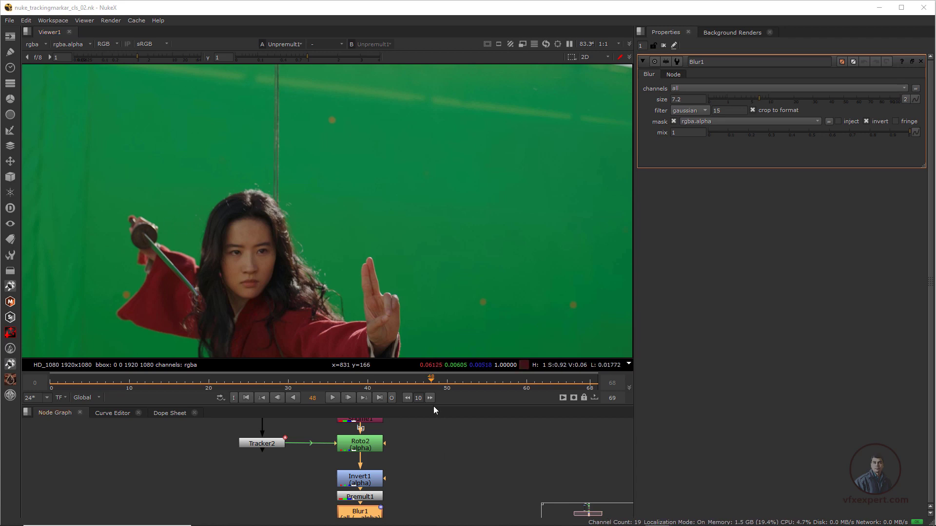
left_click_drag(430, 384, 216, 383)
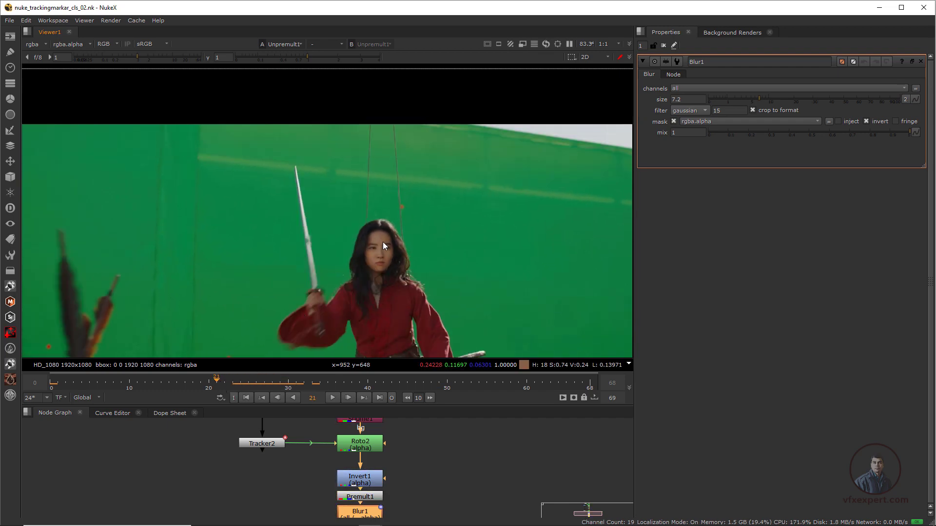
scroll(345, 266, "up", 2)
scroll(295, 226, "up", 2)
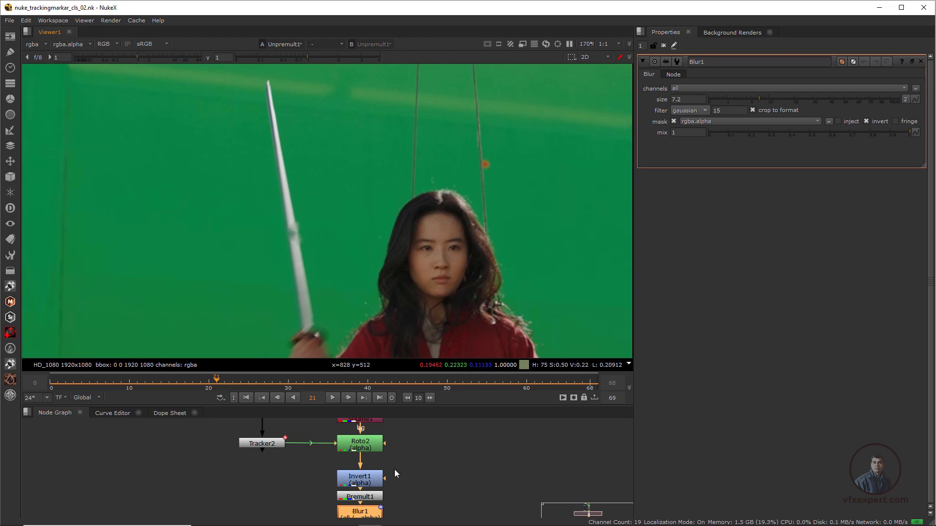
Open Roto2, select Ellipse1 and set an opacity keyframe of 1 at frame 20
double_click(364, 449)
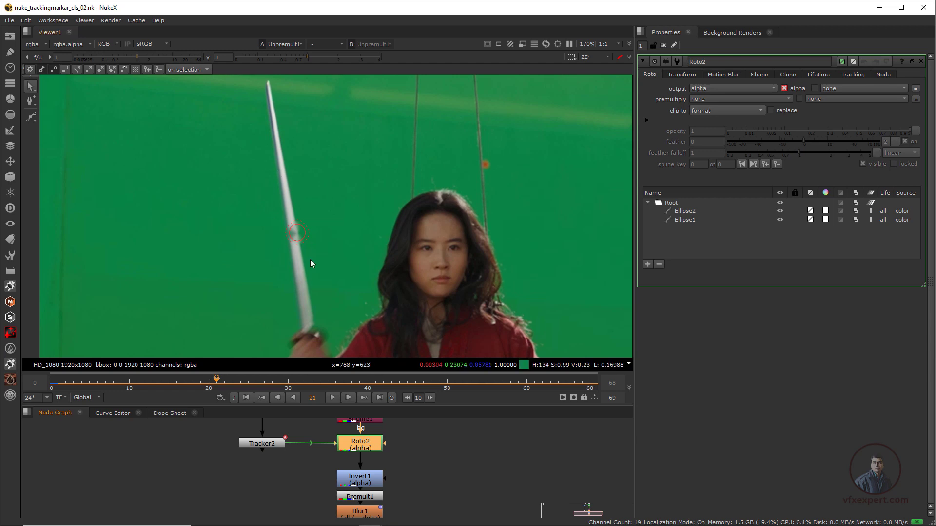
left_click(686, 213)
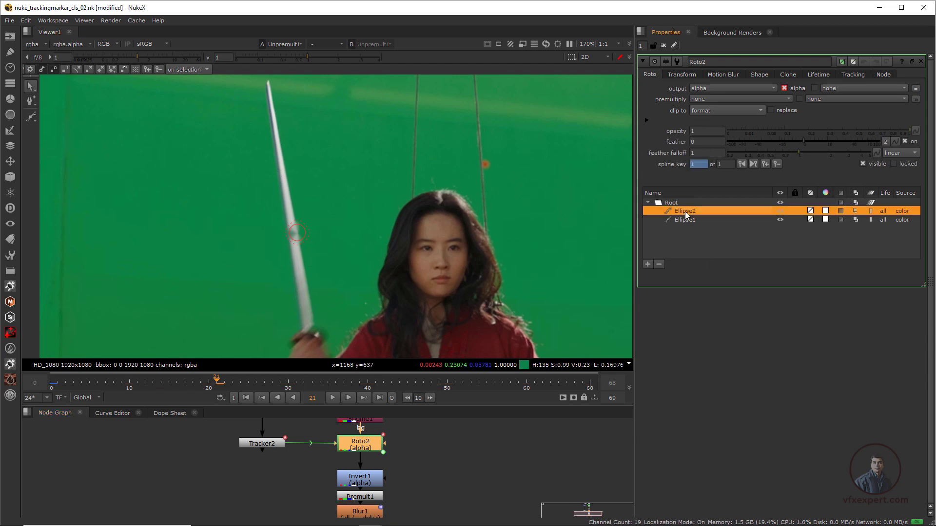
left_click(686, 220)
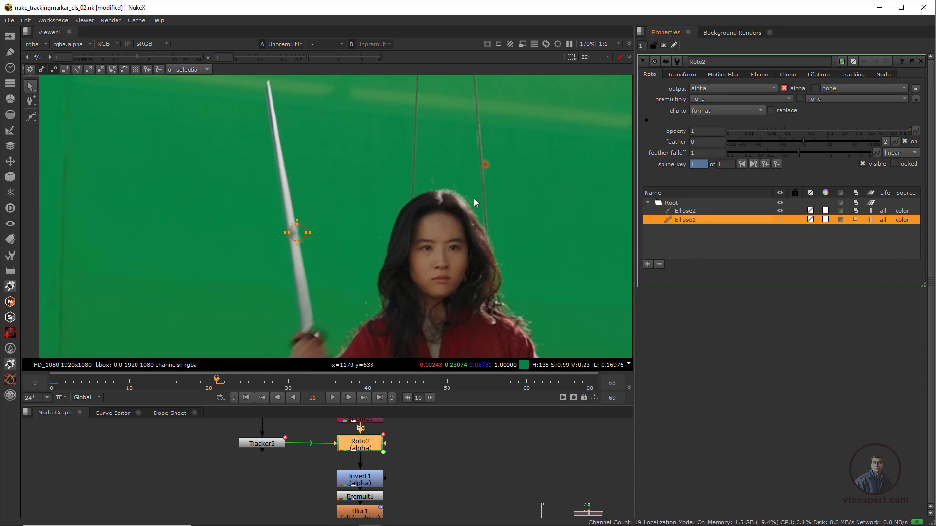
key("Left")
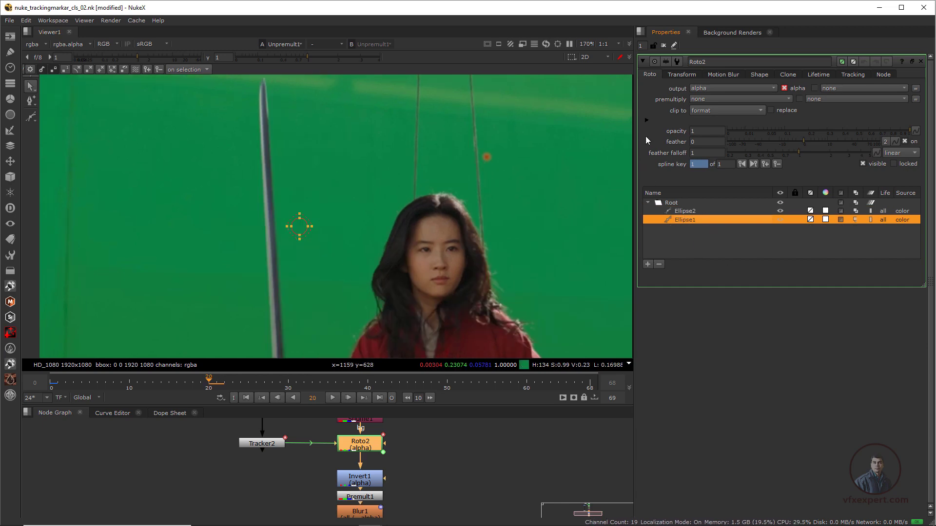
left_click(914, 130)
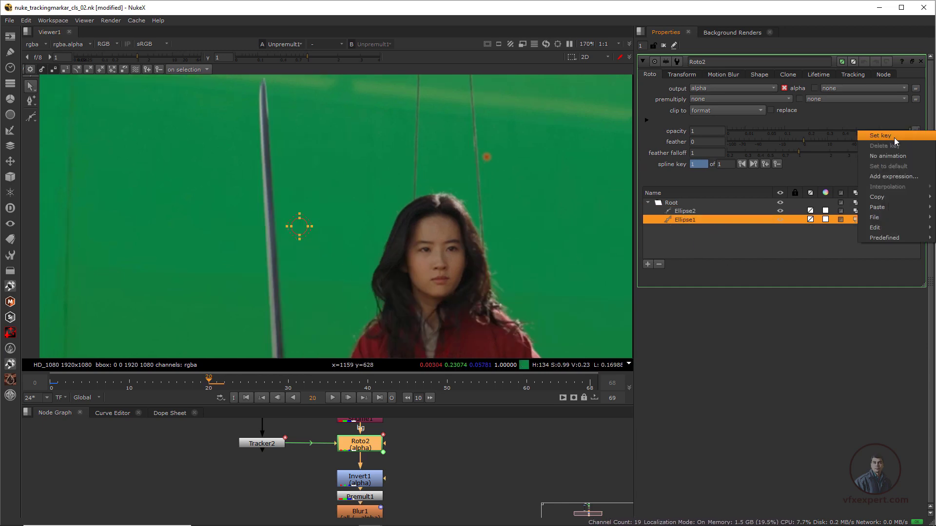
left_click(878, 132)
Key Ellipse1's opacity to 0 at frame 21, where the sword crosses, and back to 1 at frame 22
key("Right")
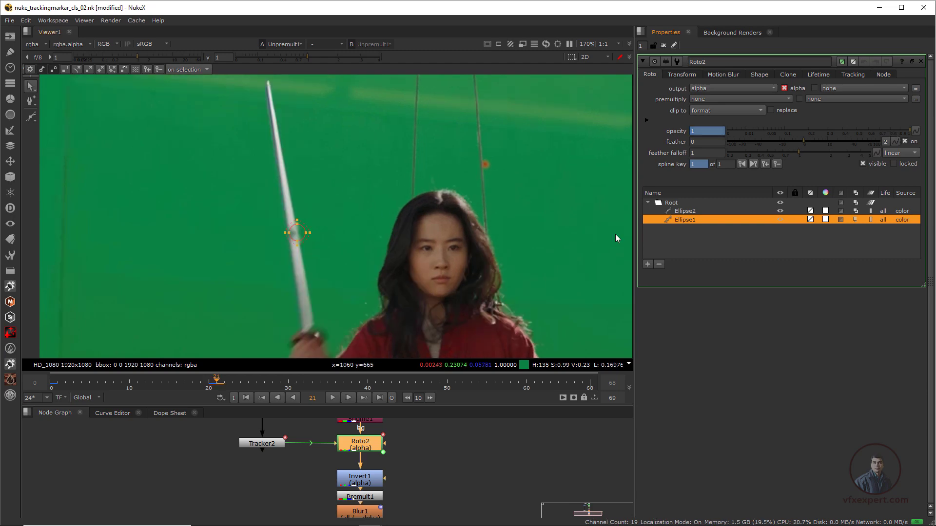
left_click_drag(861, 128, 741, 127)
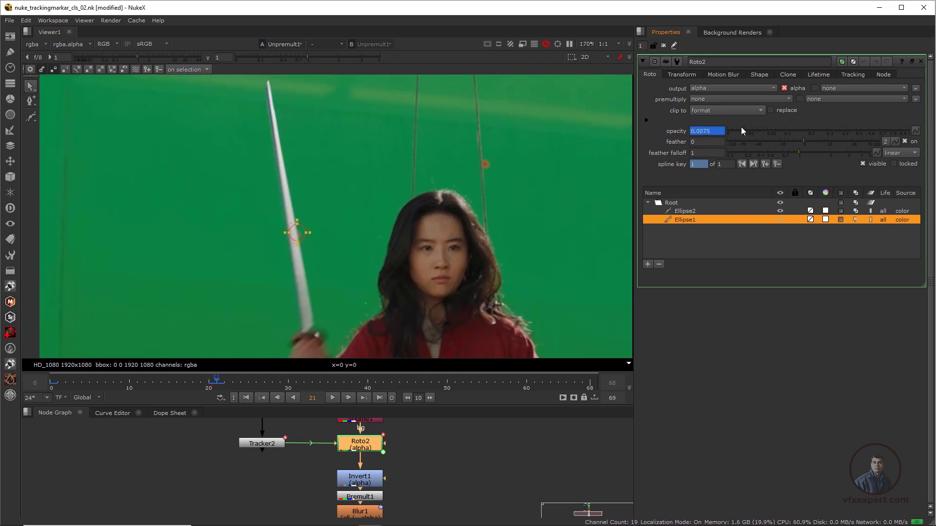
key("Right")
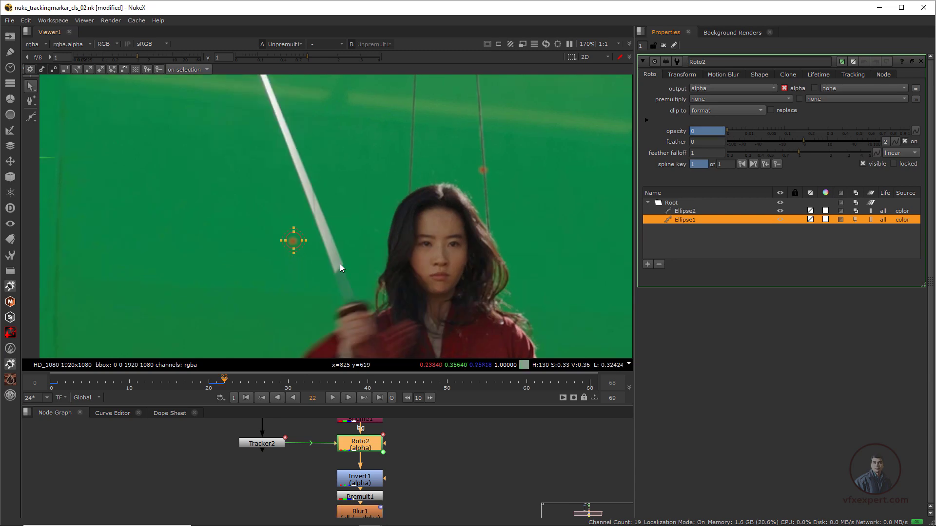
left_click(862, 131)
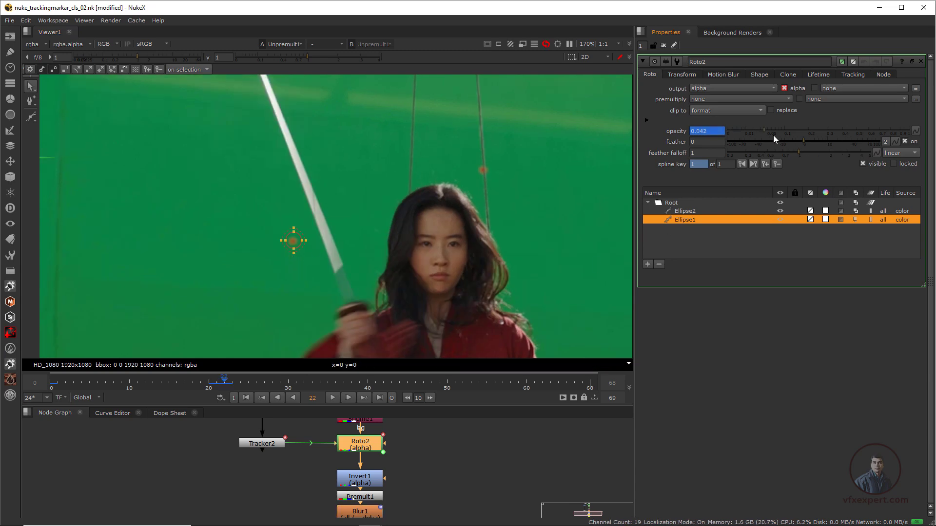
left_click_drag(906, 154, 913, 153)
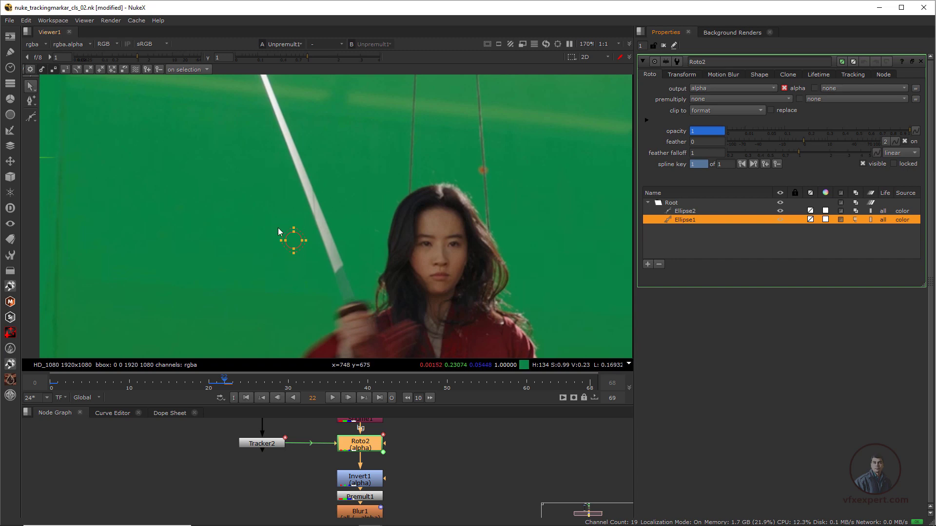
Return to frame 21, enlarge the node graph area and insert a RotoPaint node between Unpremult1 and the Viewer
left_click(218, 381)
scroll(297, 247, "up", 4)
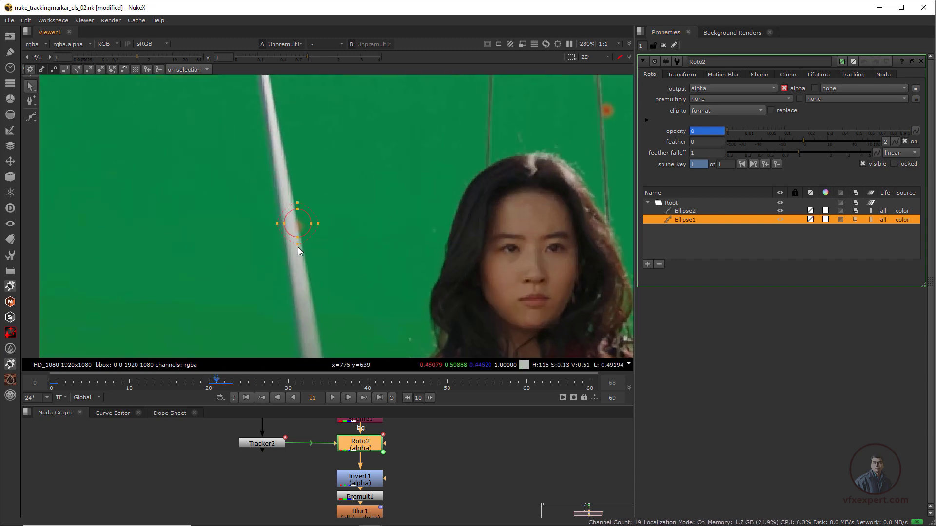
left_click(443, 479)
scroll(435, 472, "down", 2)
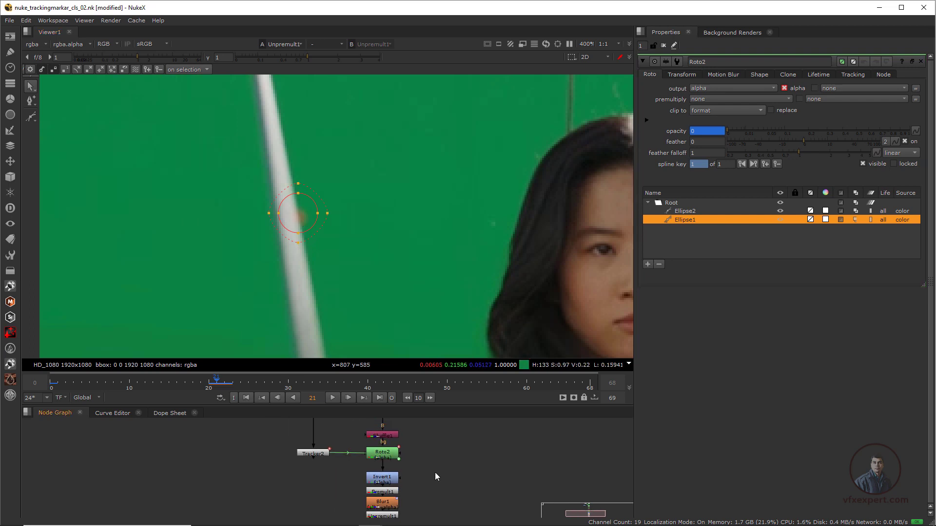
middle_click_drag(435, 472, 430, 436)
scroll(380, 482, "up", 3)
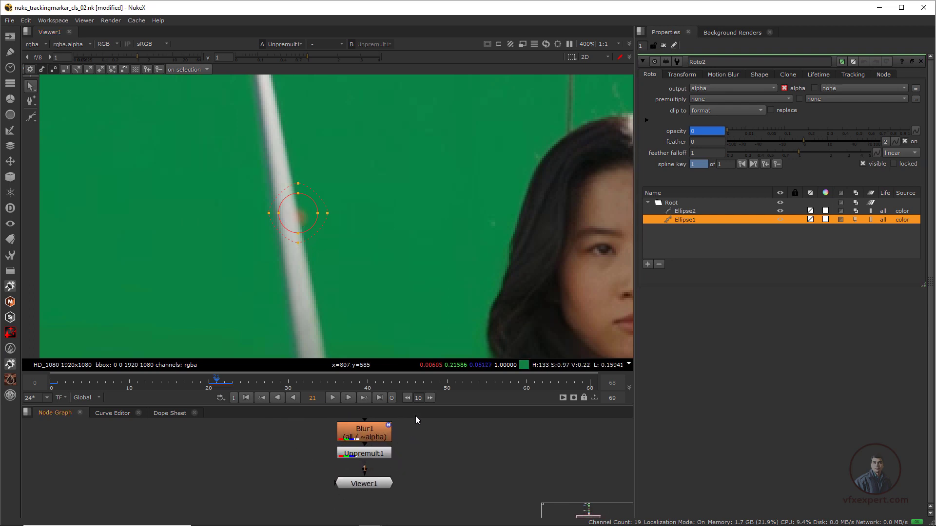
left_click_drag(419, 406, 419, 344)
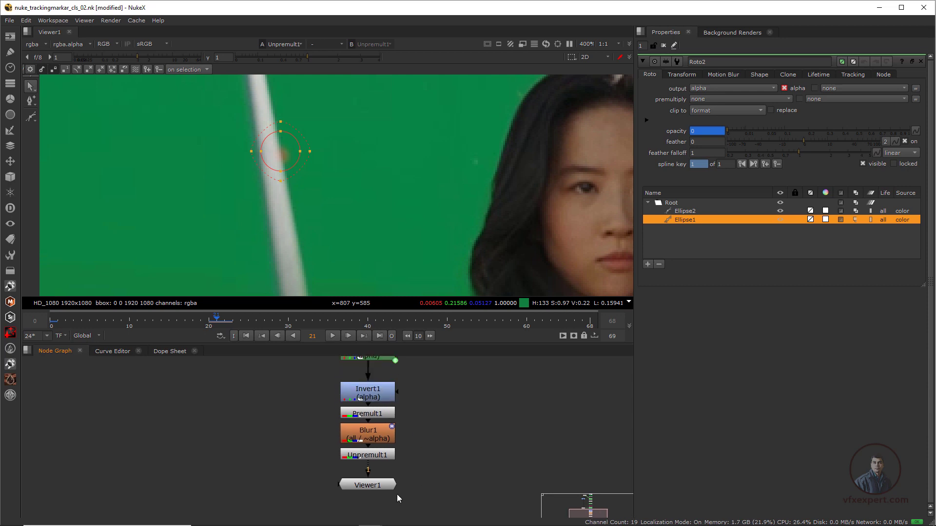
left_click_drag(379, 482, 379, 497)
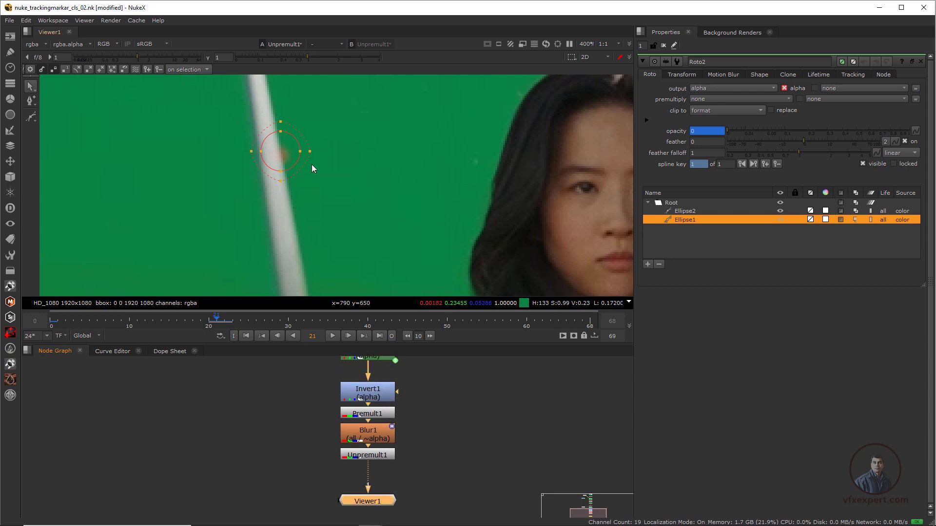
left_click(378, 456)
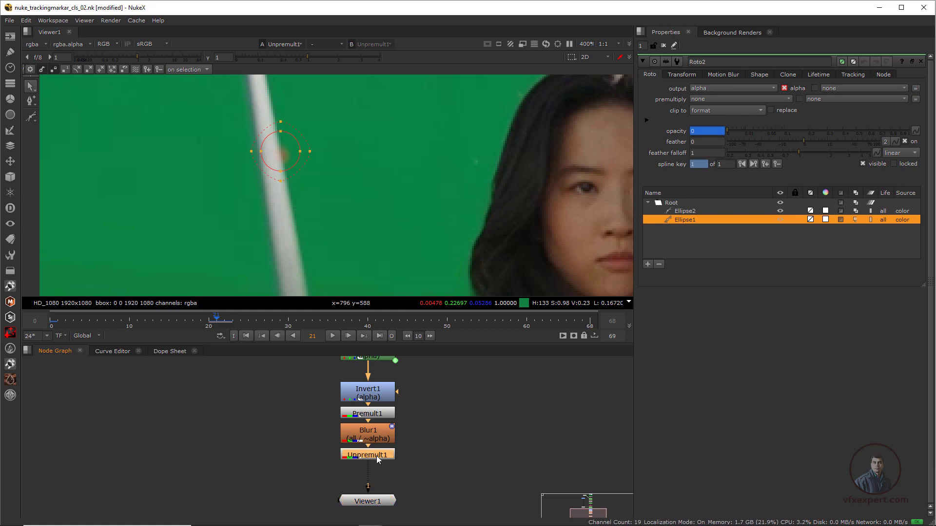
key("p")
scroll(261, 101, "up", 2)
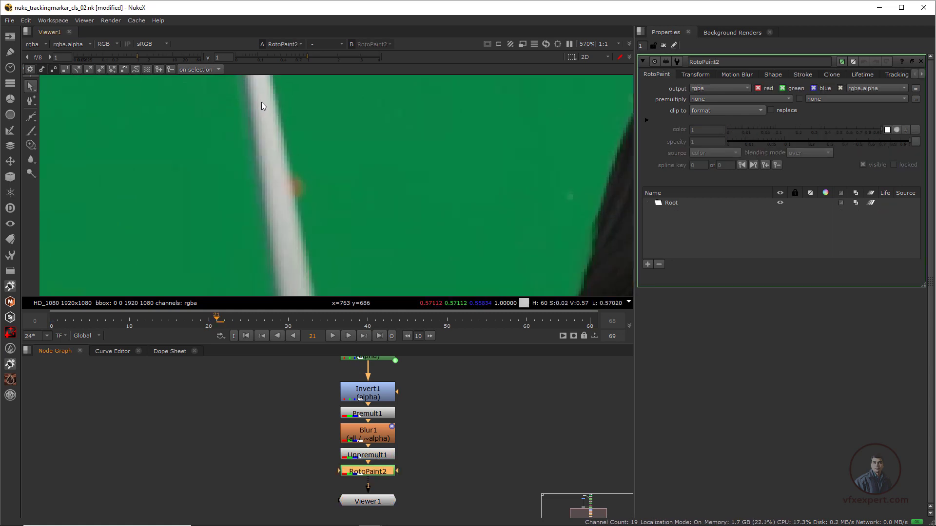
Choose the Clone brush for the new RotoPaint node, with size about 6.2 and opacity 0.1
left_click(31, 145)
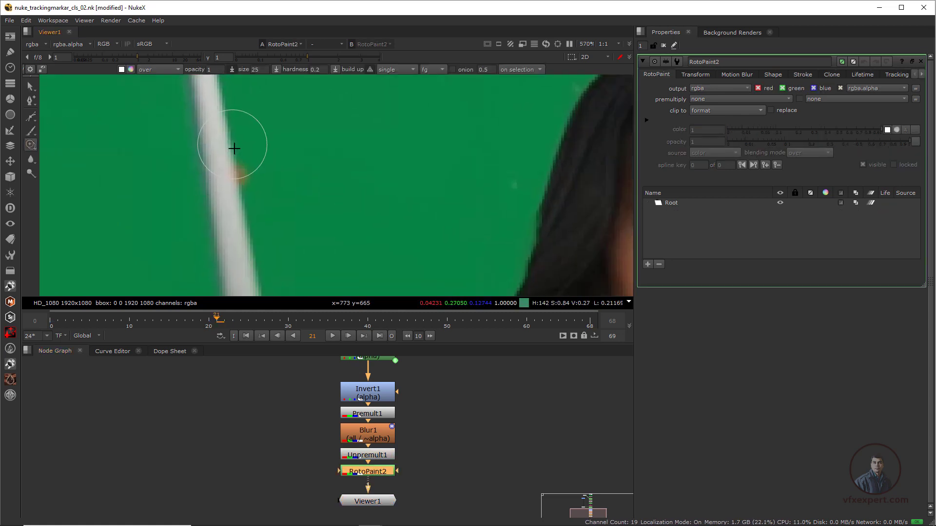
middle_click_drag(234, 146, 293, 234)
mouse_move(351, 215)
left_mouse_down("shift")
mouse_move(328, 213)
mouse_move(320, 224)
left_mouse_up("shift")
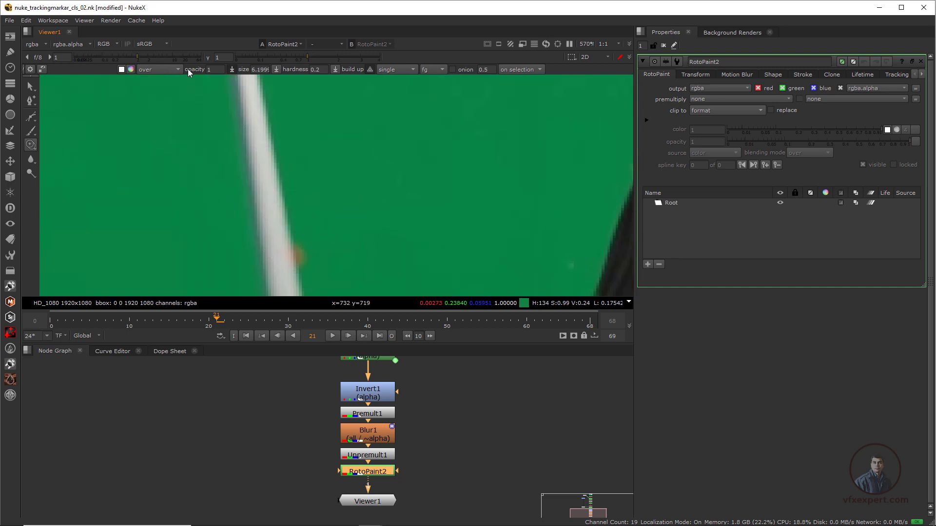
left_click(210, 69)
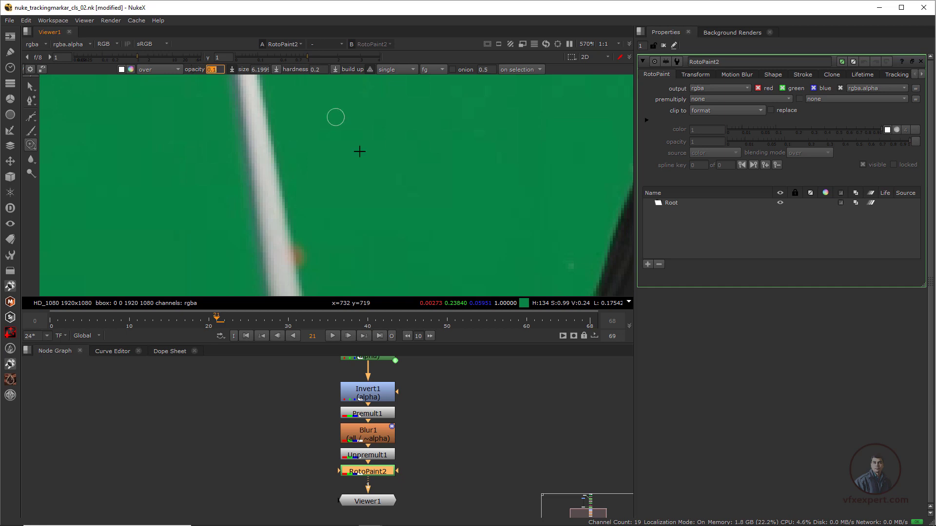
Clone the clean blade edge from just above over the red marker remnant beside the sword at frame 21
scroll(307, 222, "up", 2)
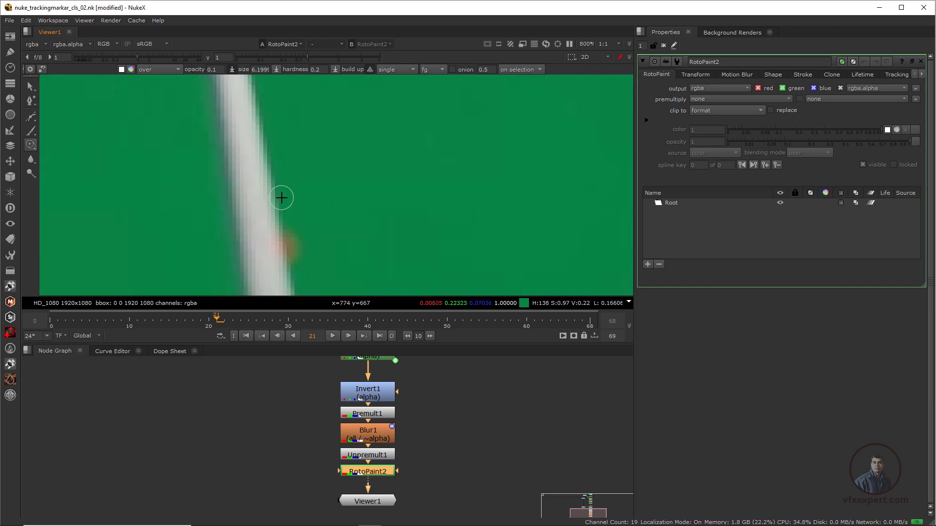
scroll(278, 230, "up", 2)
left_click(295, 243)
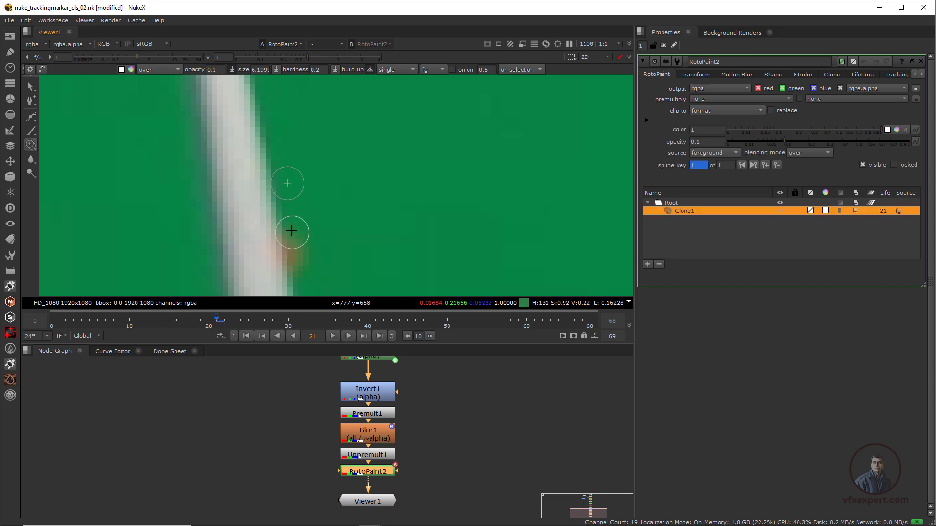
left_click(295, 246)
left_click(292, 236)
left_click(292, 243)
left_click(294, 249)
left_click(298, 256)
left_click(300, 264)
scroll(341, 253, "down", 5)
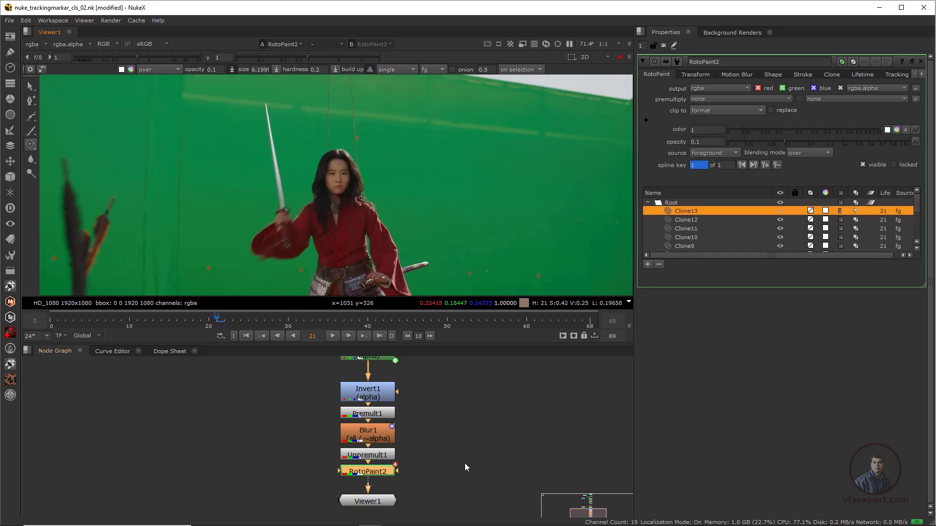
Scrub back to frame 15 and inspect the remaining tracking markers across the green screen and around the actress
left_click_drag(229, 328, 154, 320)
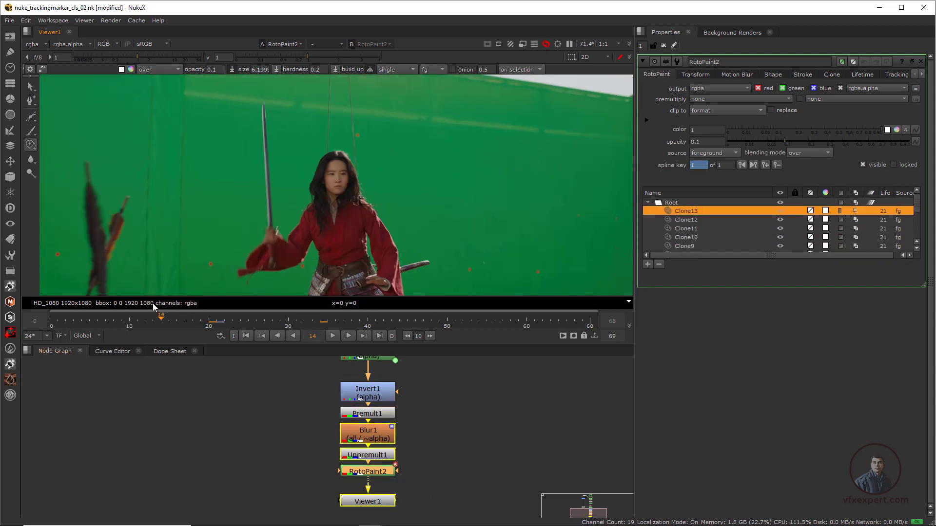
scroll(313, 240, "down", 2)
middle_click_drag(372, 278, 351, 253)
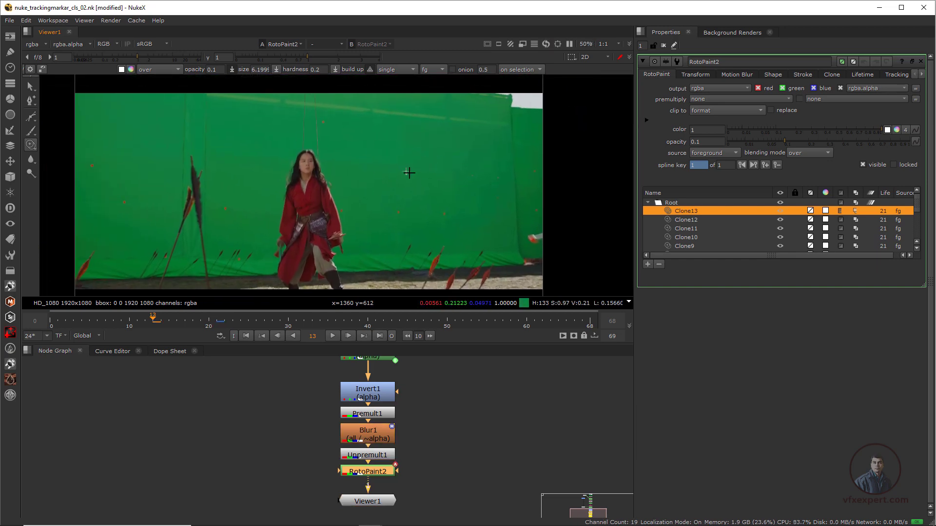
scroll(205, 203, "up", 2)
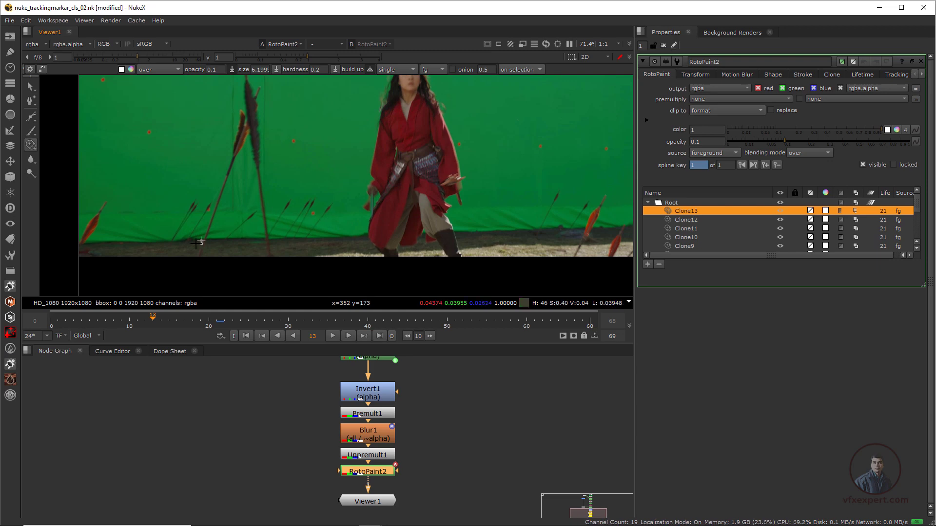
left_click_drag(210, 332, 170, 320)
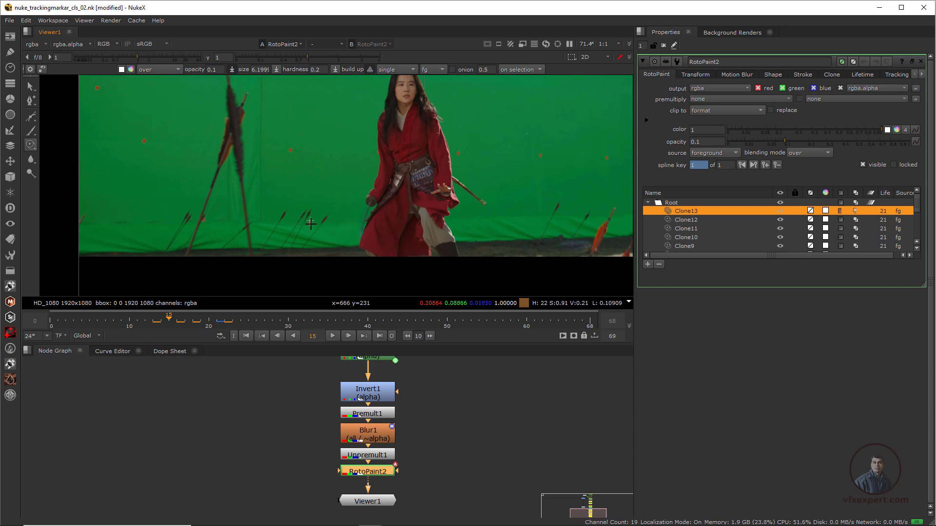
scroll(434, 227, "down", 1)
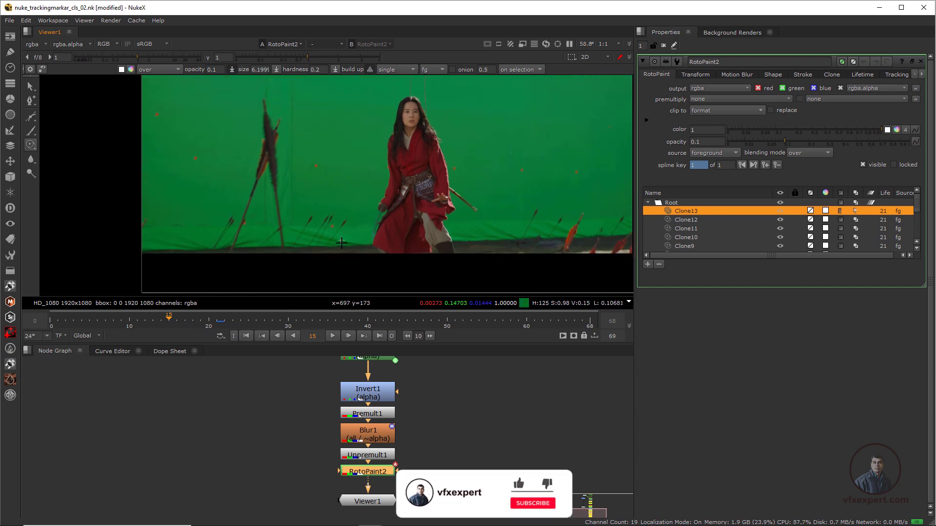
scroll(341, 242, "up", 2)
scroll(341, 243, "down", 4)
scroll(551, 211, "up", 2)
middle_click_drag(551, 212, 418, 222)
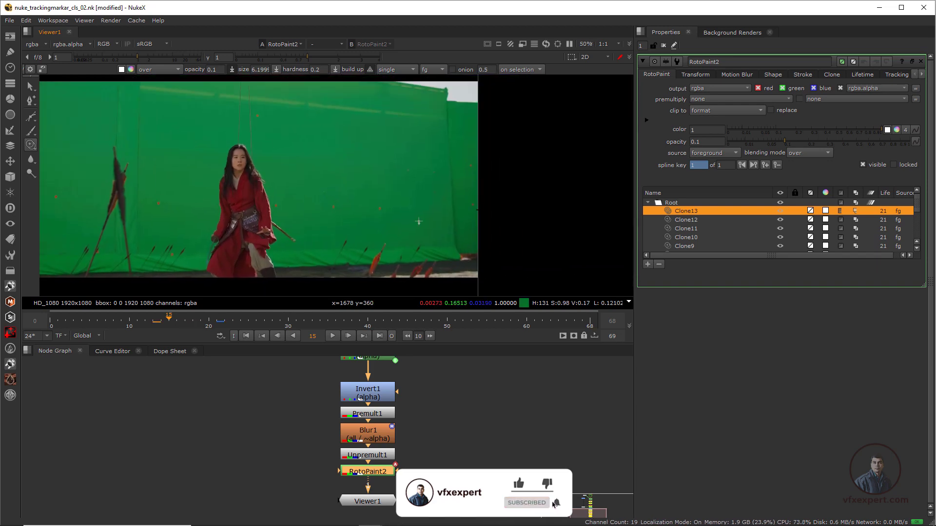
scroll(451, 152, "up", 1)
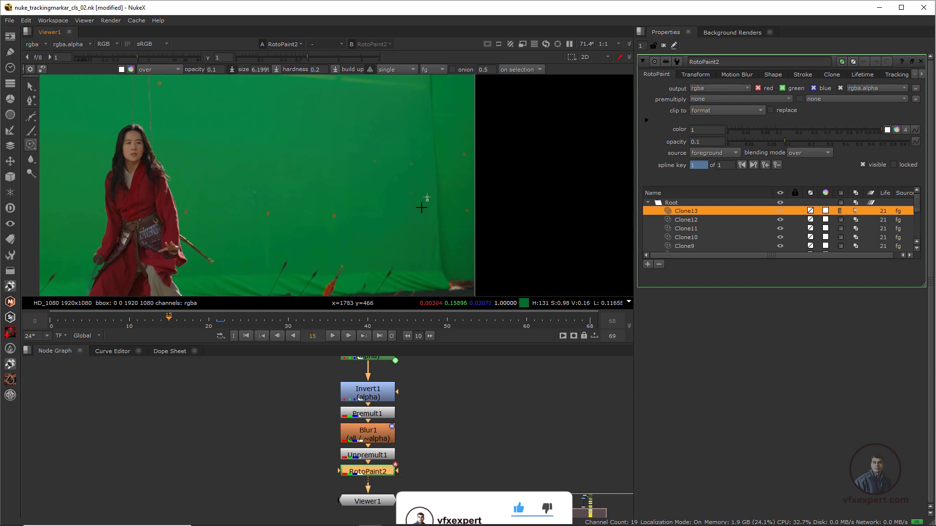
Open Roto2's properties and review its ellipses over the markers along with the node chain from Roto2 to the Viewer
middle_click_drag(419, 474, 439, 521)
double_click(400, 400)
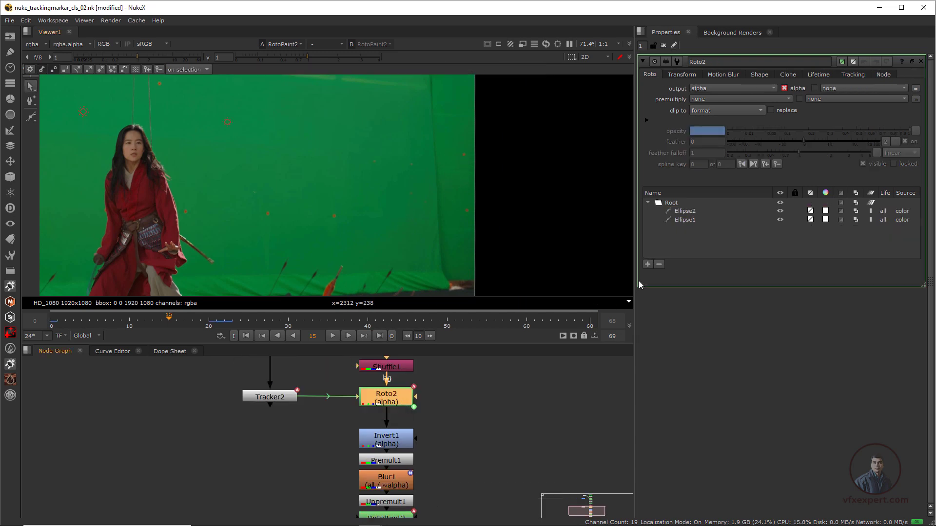
scroll(348, 201, "down", 3)
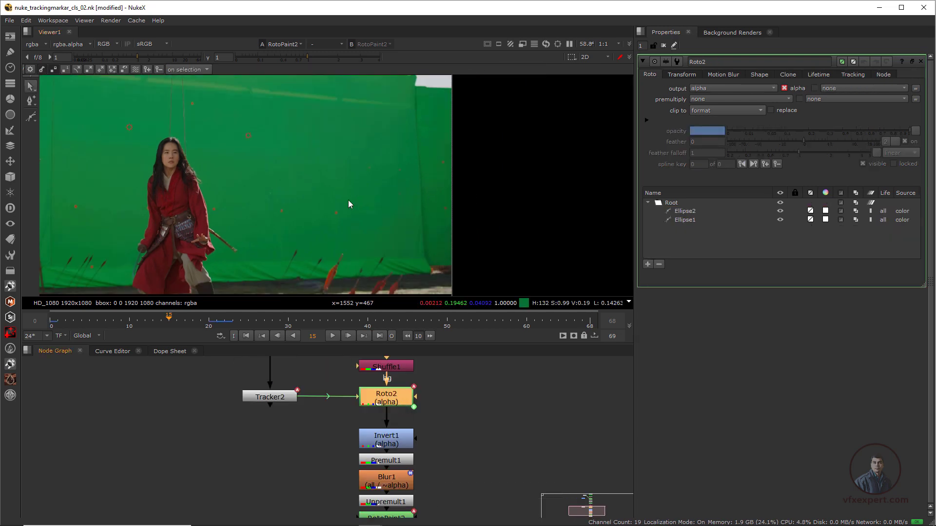
middle_click_drag(302, 201, 436, 253)
scroll(463, 254, "up", 2)
scroll(456, 253, "down", 1)
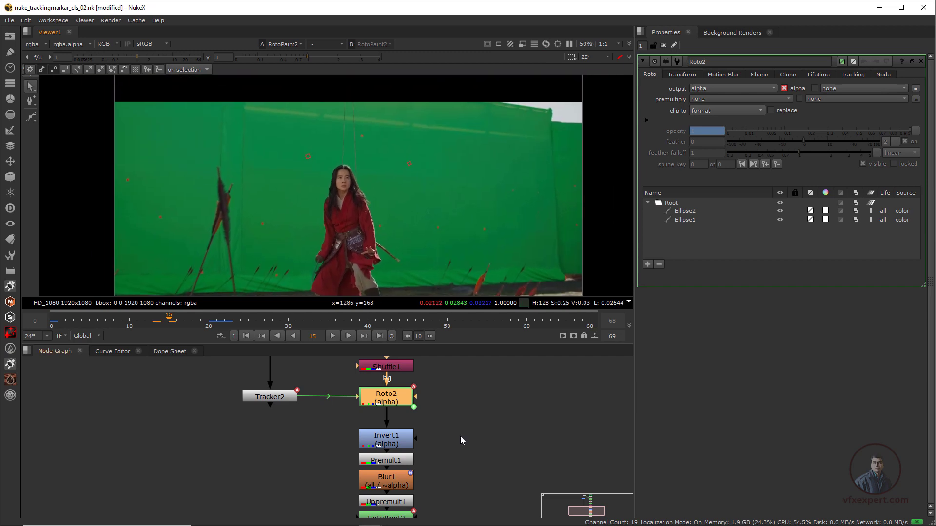
scroll(502, 469, "down", 2)
middle_click_drag(502, 470, 433, 409)
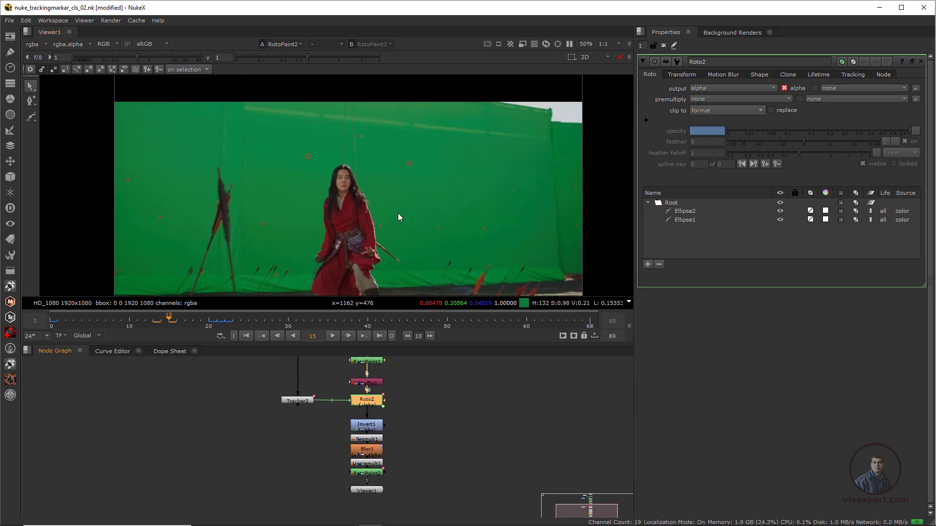